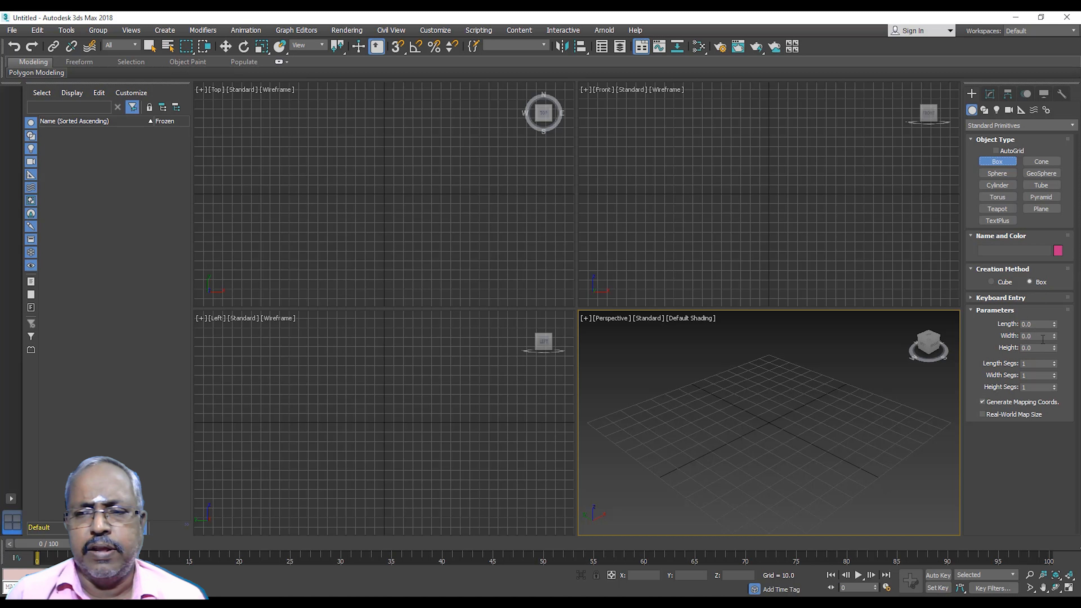
# Draw a box in the Top view, about 70 long, 73 wide and 47 high.
pyautogui.click(352, 174)
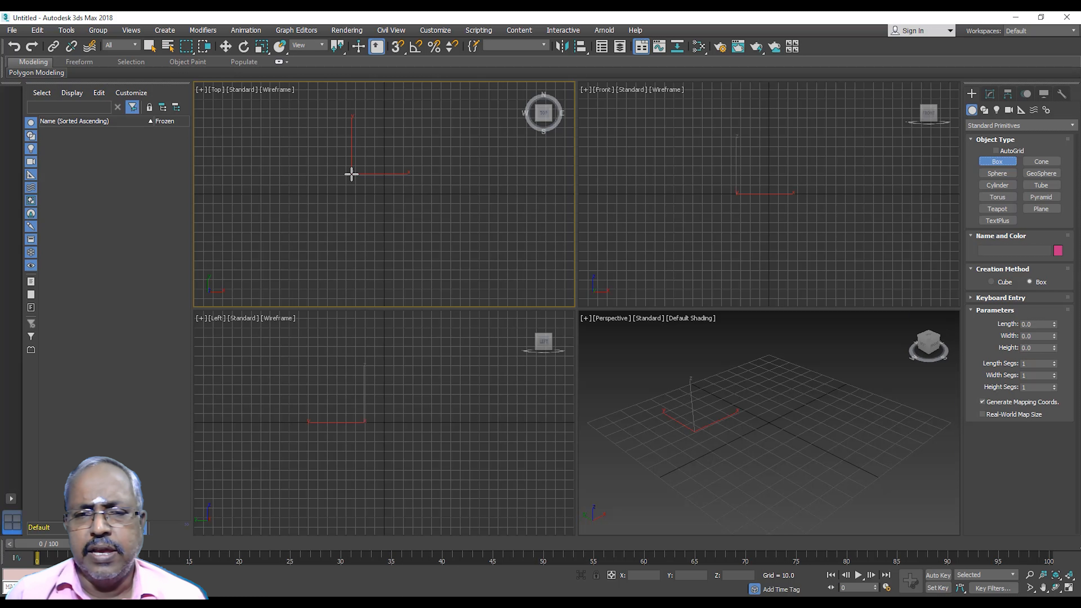
pyautogui.moveTo(352, 174); pyautogui.dragTo(422, 241)
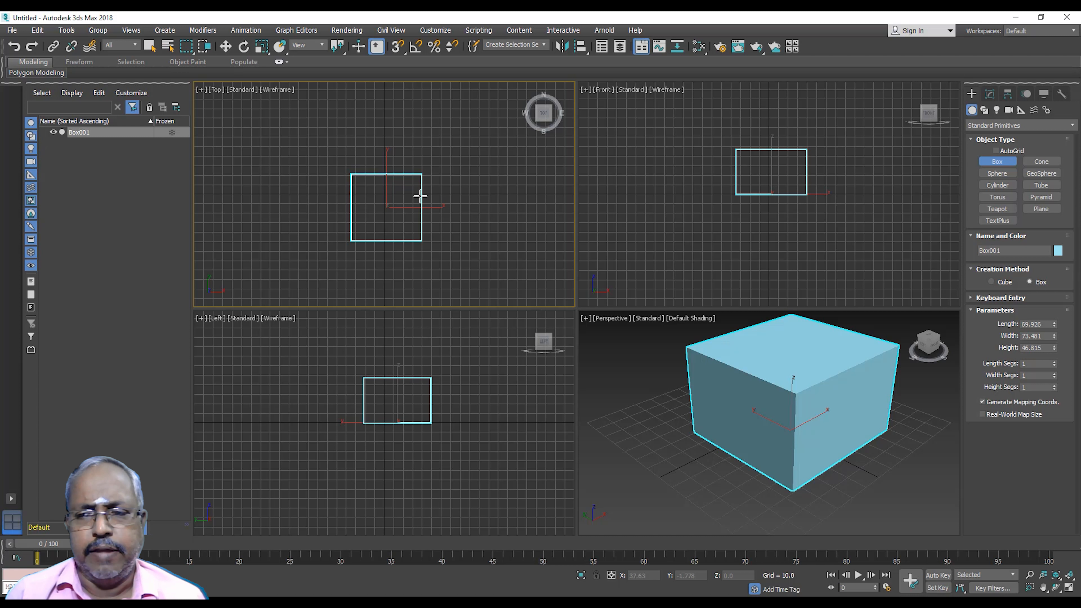
pyautogui.click(420, 196)
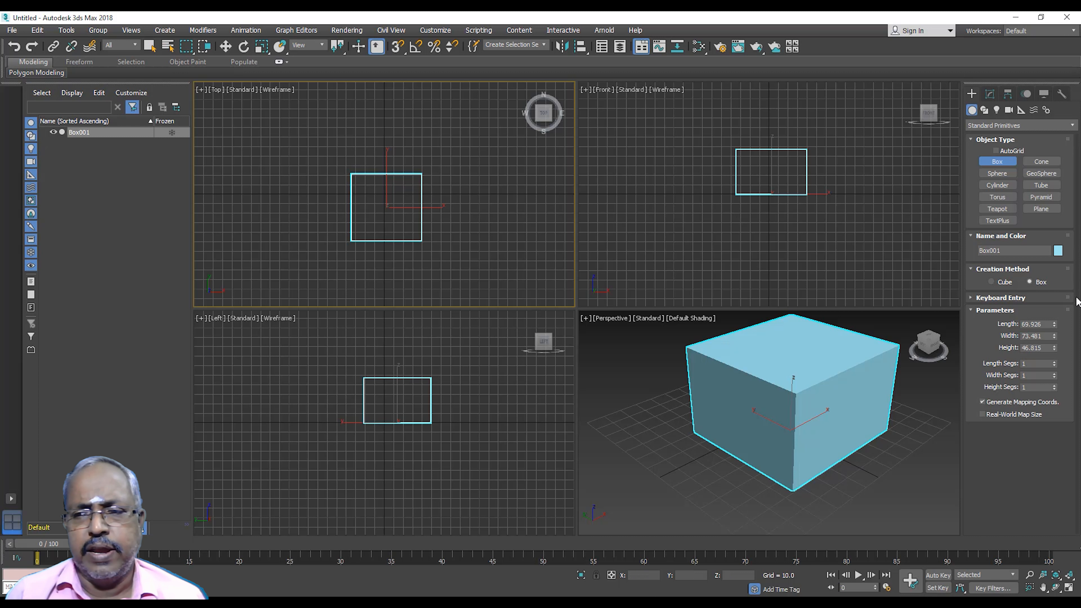
# Set the box's length, width and height to 50 each.
pyautogui.moveTo(1055, 323); pyautogui.dragTo(1055, 315)
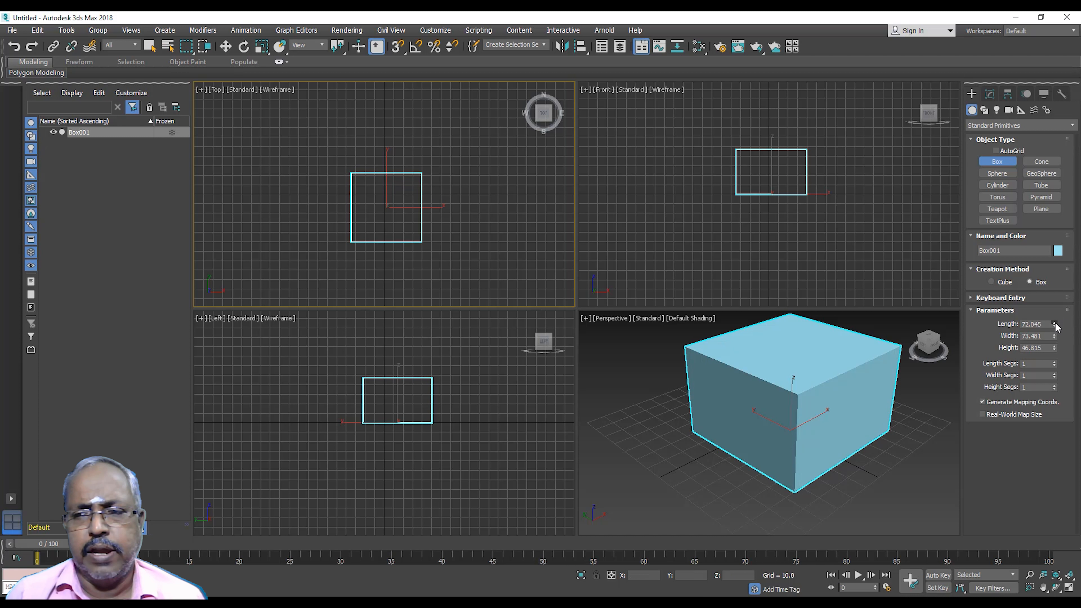
pyautogui.doubleClick(1037, 324)
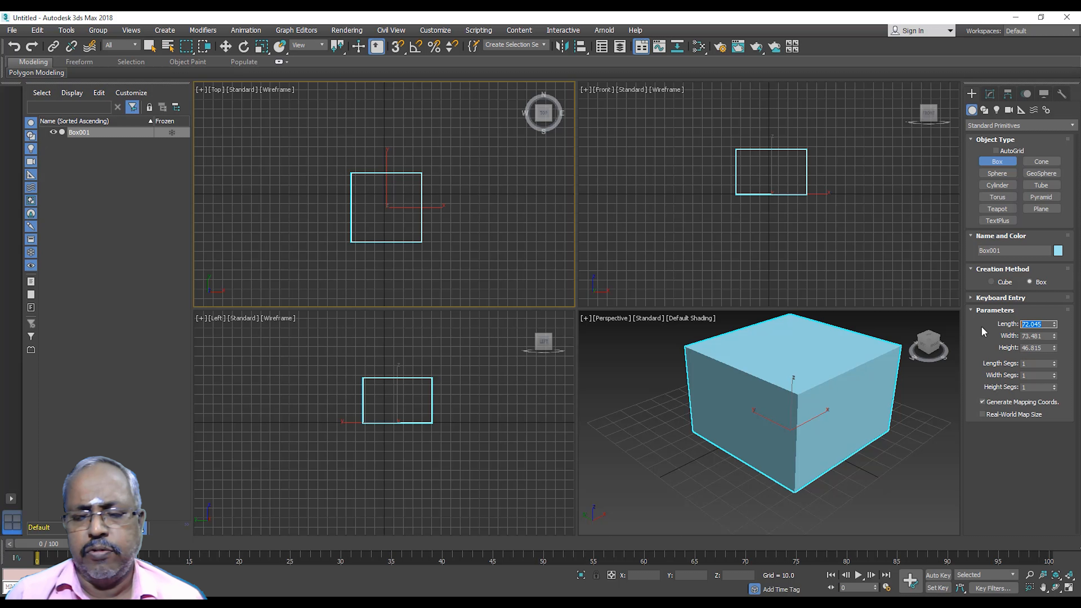
pyautogui.write('50')
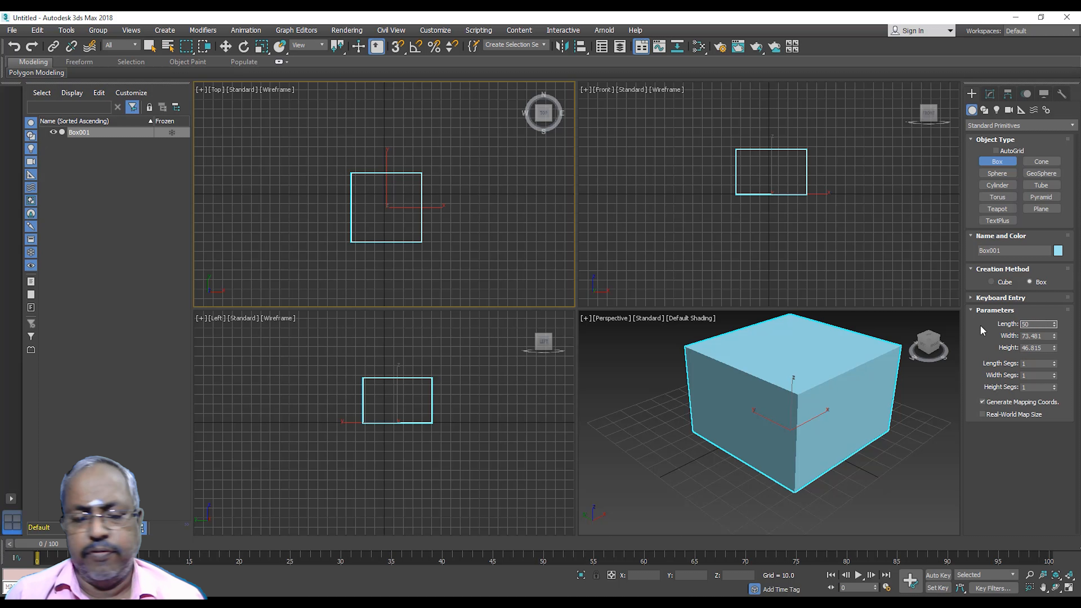
pyautogui.press('Tab')
pyautogui.write('50')
pyautogui.press('Tab')
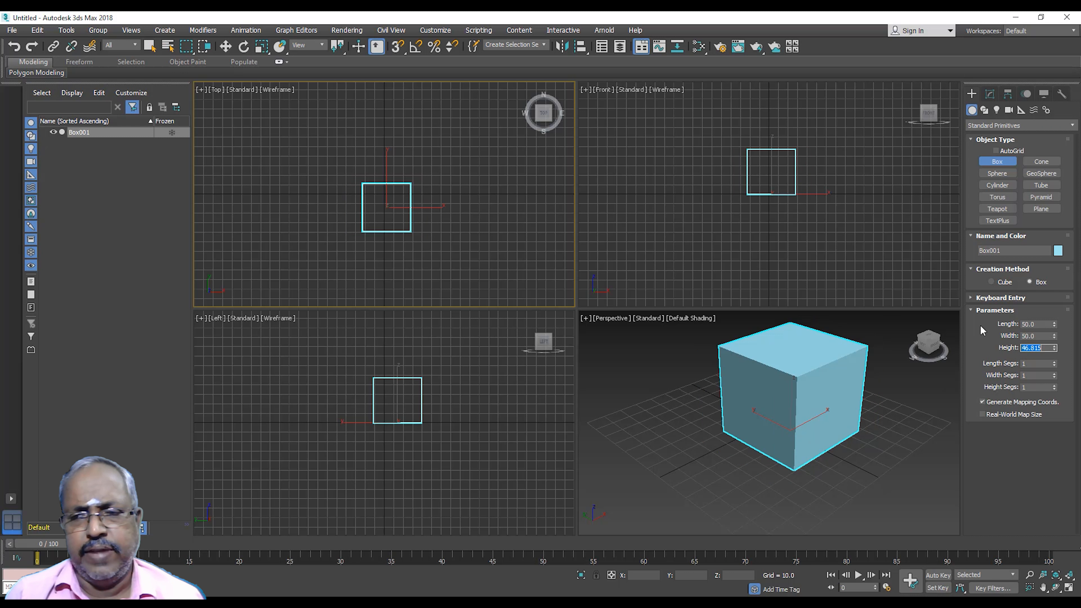
pyautogui.write('50')
pyautogui.press('Tab')
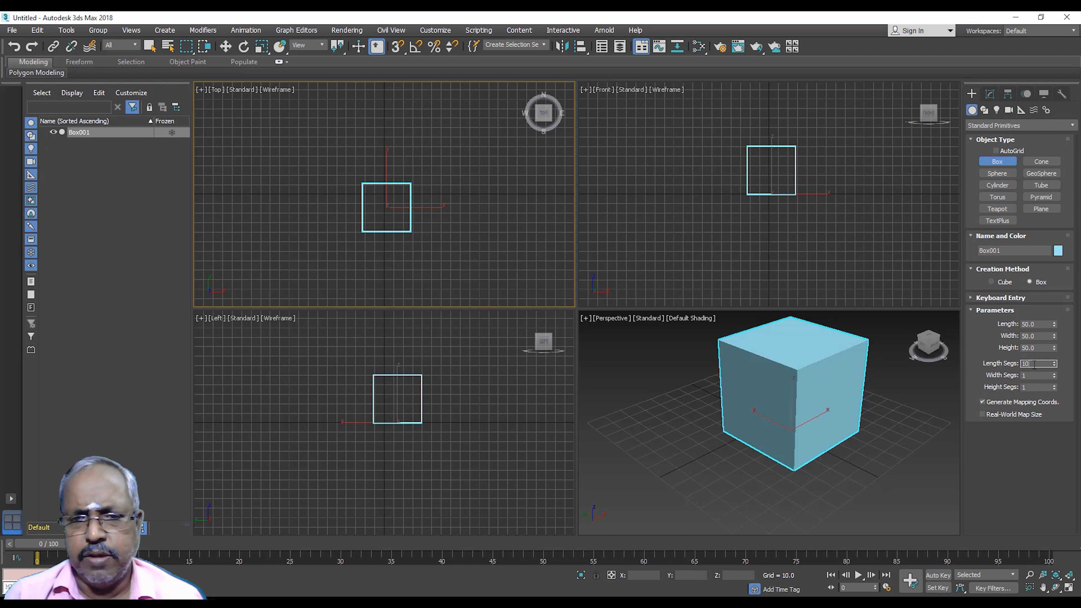
# Set the box's length, width and height segments to 10 each.
pyautogui.press('Tab')
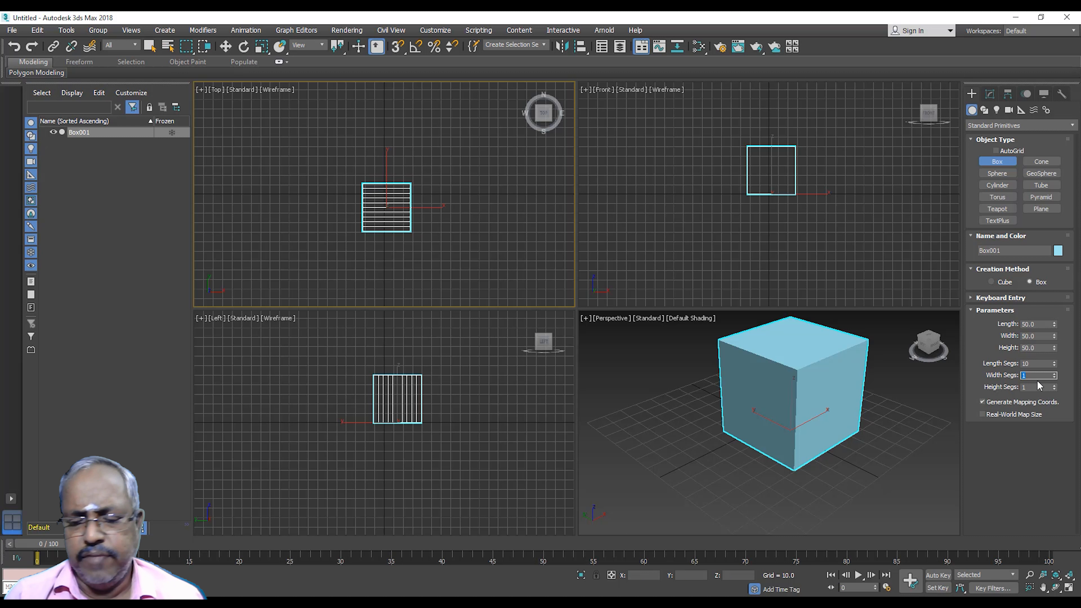
pyautogui.write('0')
pyautogui.press('Tab')
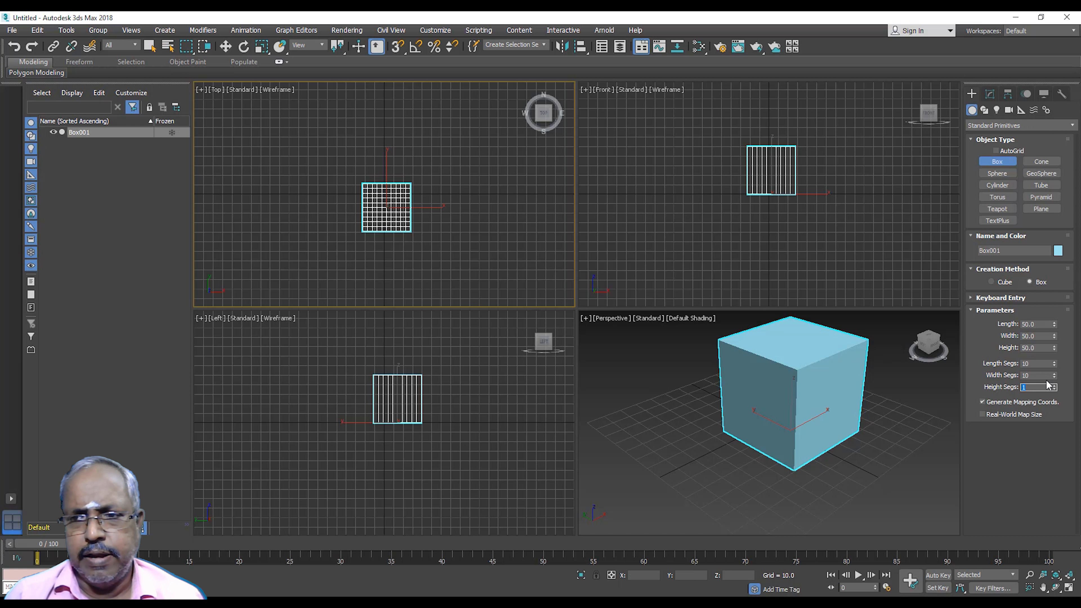
pyautogui.press('Tab')
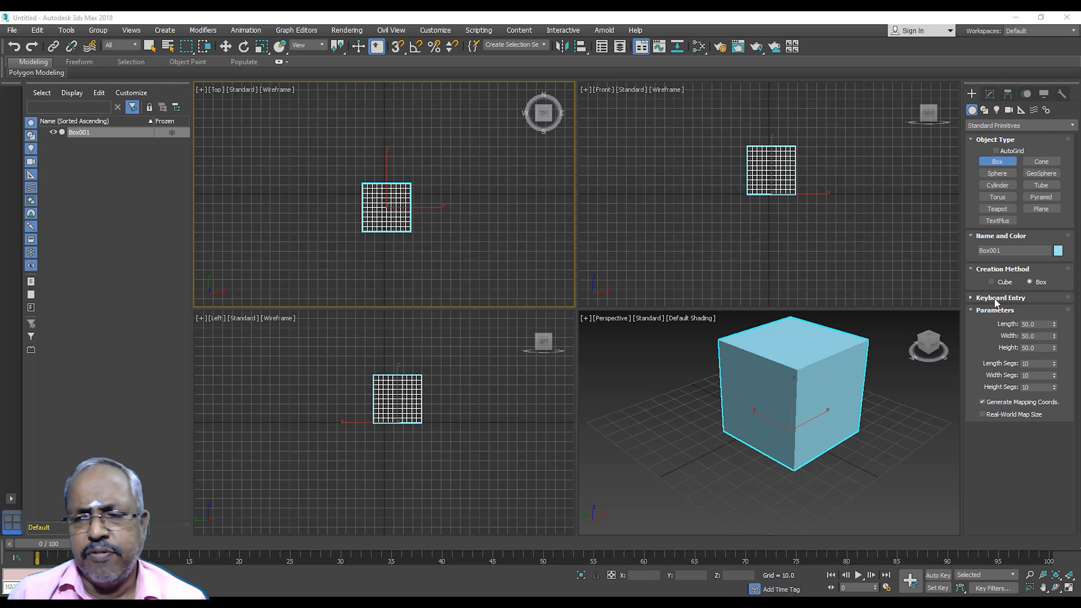
# Draw a cube about 59.5 on each side beside the first box in the Top view, using the Cube creation method.
pyautogui.click(994, 282)
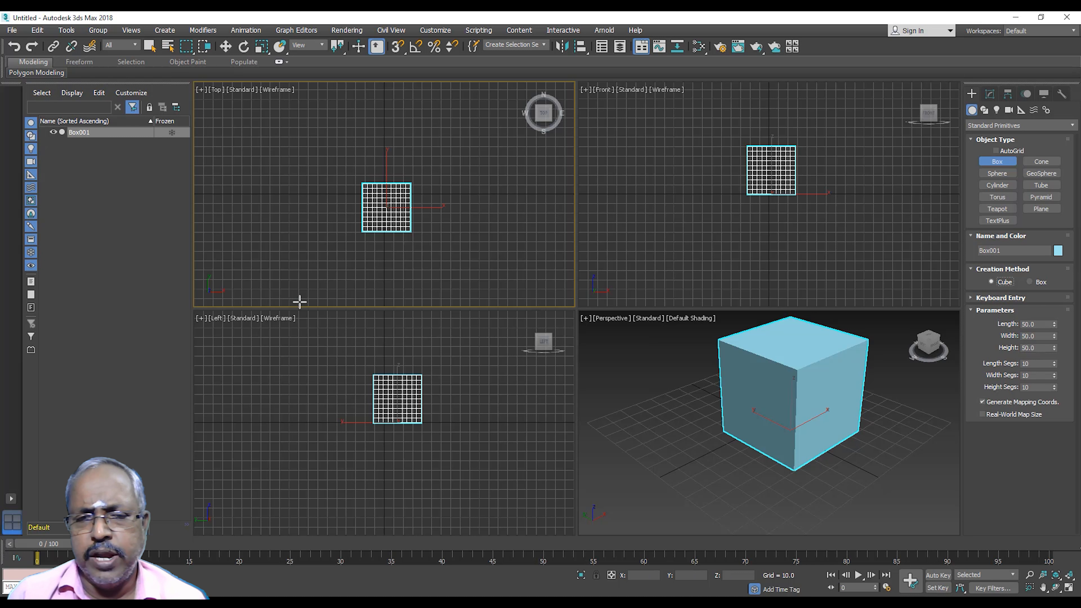
pyautogui.moveTo(251, 212); pyautogui.dragTo(270, 237)
pyautogui.scroll(-5, 748, 434)
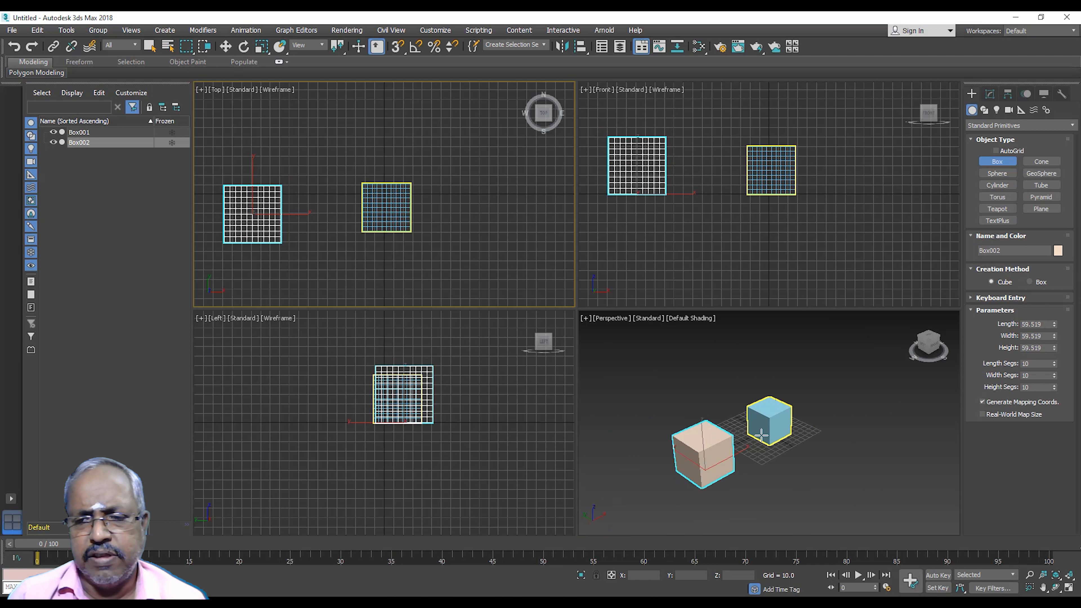
# Set the new cube's length, width and height to 100 each.
pyautogui.scroll(2, 702, 447)
pyautogui.click(1039, 325)
pyautogui.write('100')
pyautogui.press('Tab')
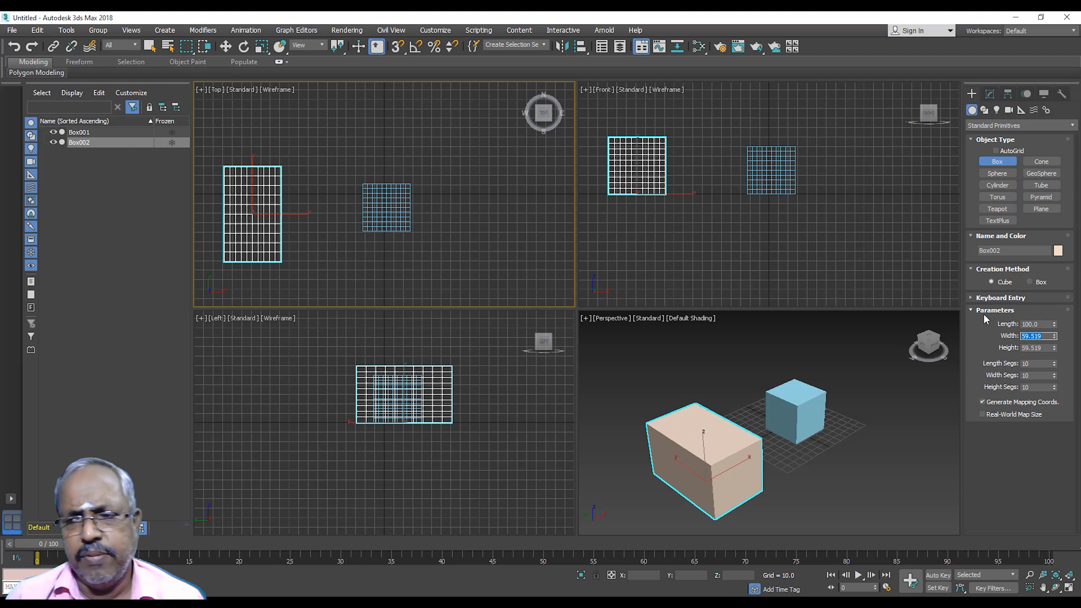
pyautogui.write('100')
pyautogui.press('Tab')
pyautogui.write('10')
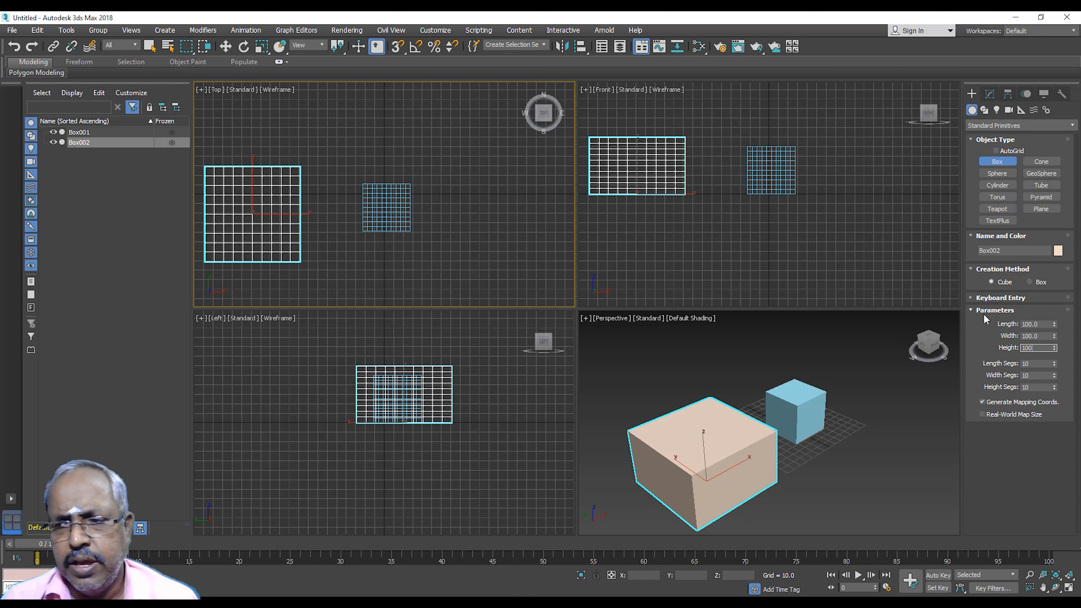
pyautogui.write('0')
pyautogui.press('Tab')
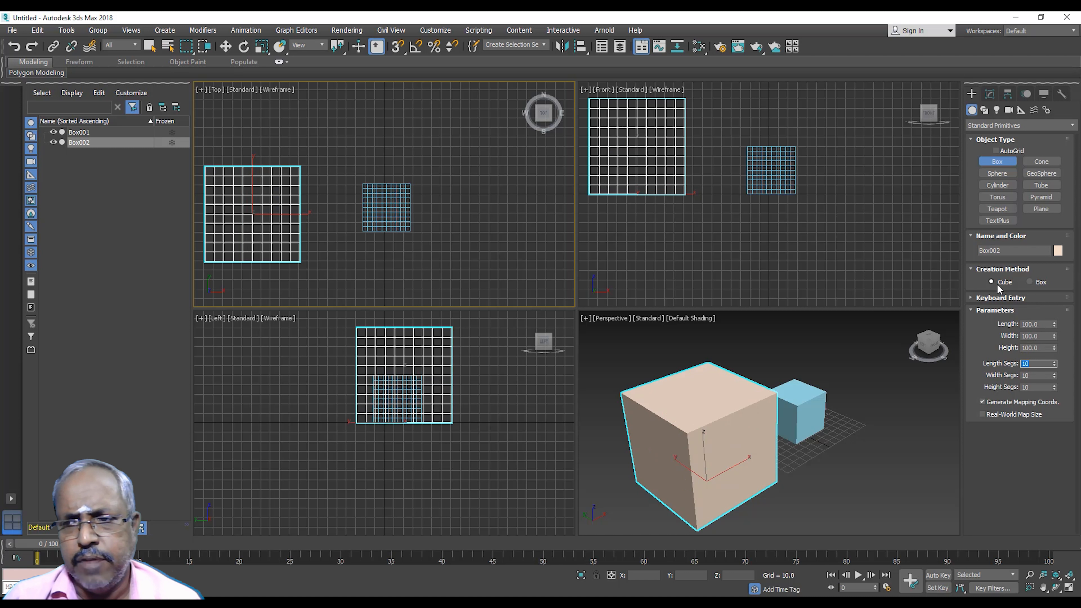
# Draw two more cubes in the Top view, one about 79 per side and a smaller one above the others, and end box creation.
pyautogui.moveTo(477, 215); pyautogui.dragTo(501, 240)
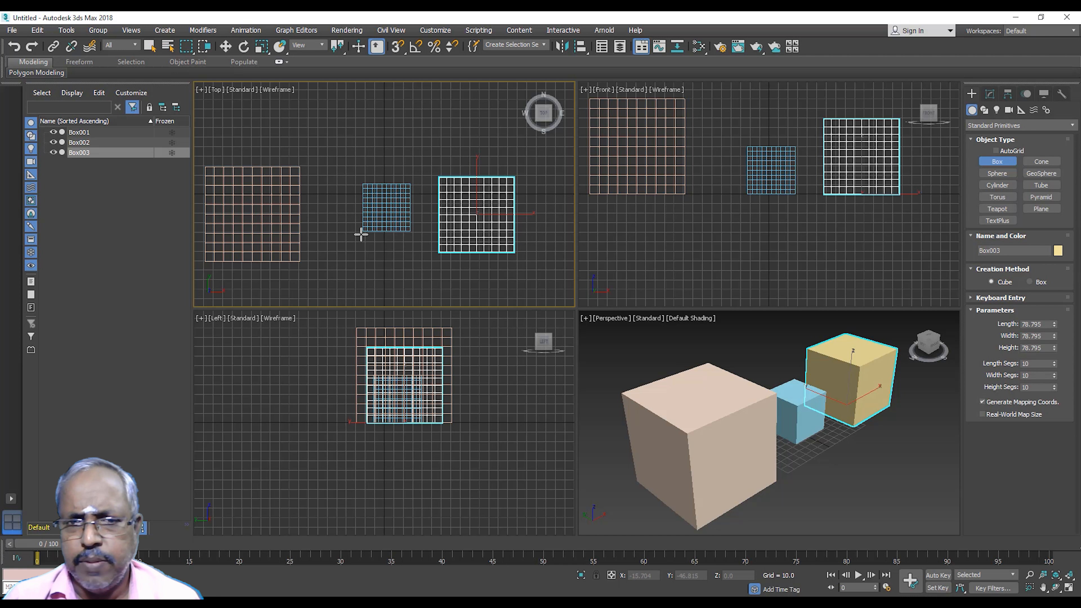
pyautogui.moveTo(331, 148); pyautogui.dragTo(355, 169)
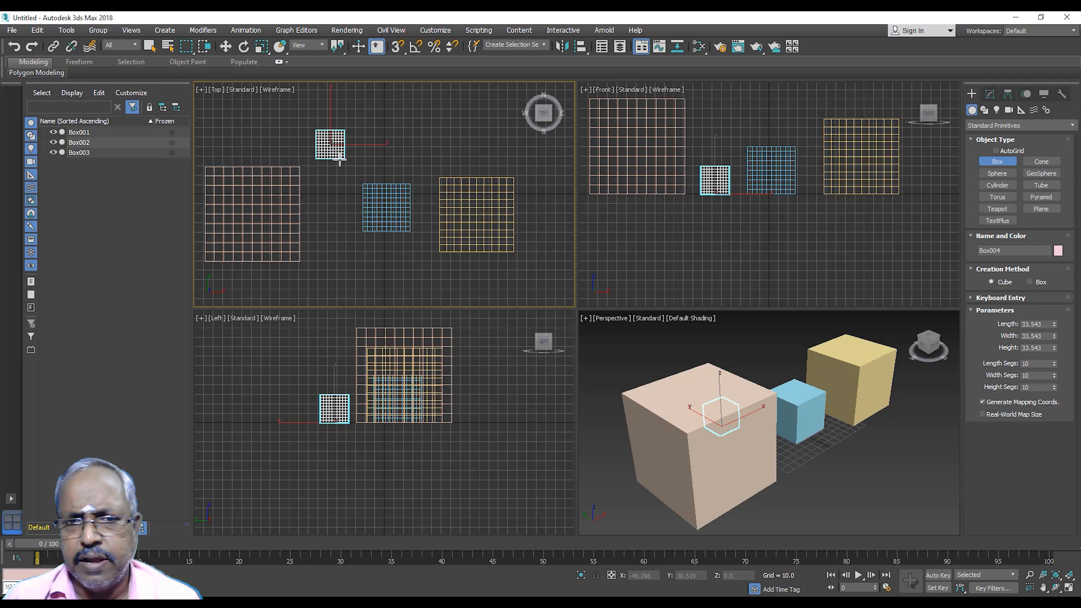
pyautogui.rightClick(334, 207)
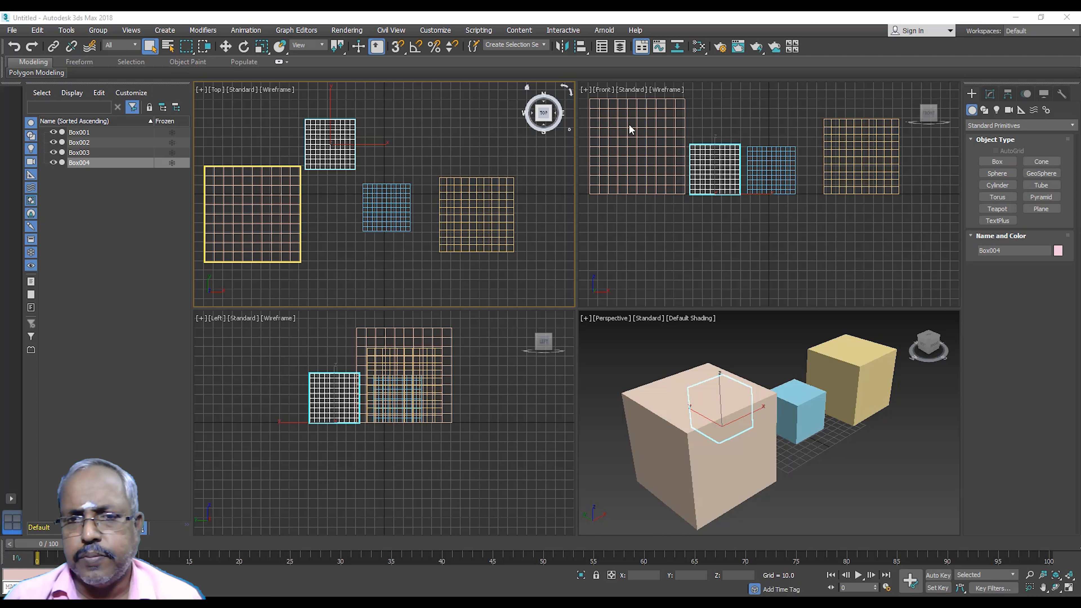
# Select all four boxes in the Top view and delete them.
pyautogui.moveTo(528, 287); pyautogui.dragTo(281, 145)
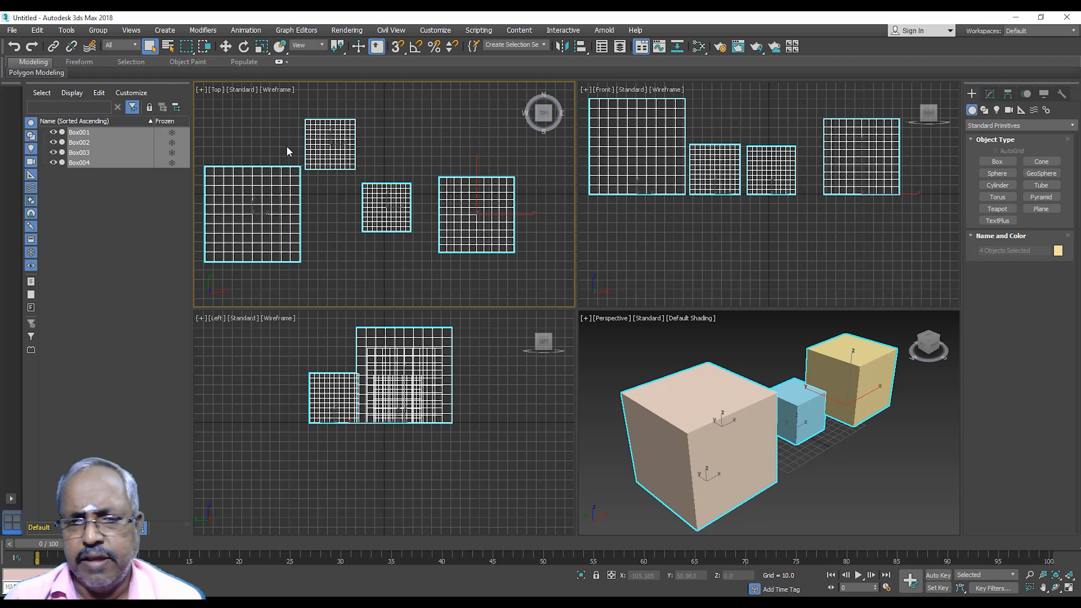
pyautogui.press('Delete')
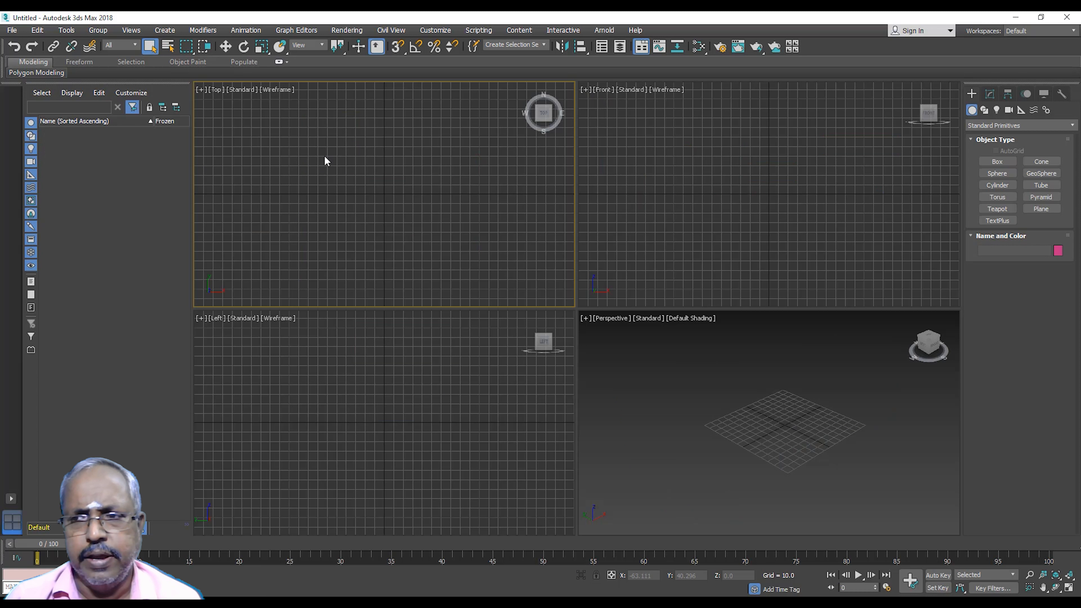
# Draw a box about 64 long, 64 wide and 46 high in the Top view with the Box creation method, and end creation.
pyautogui.click(997, 162)
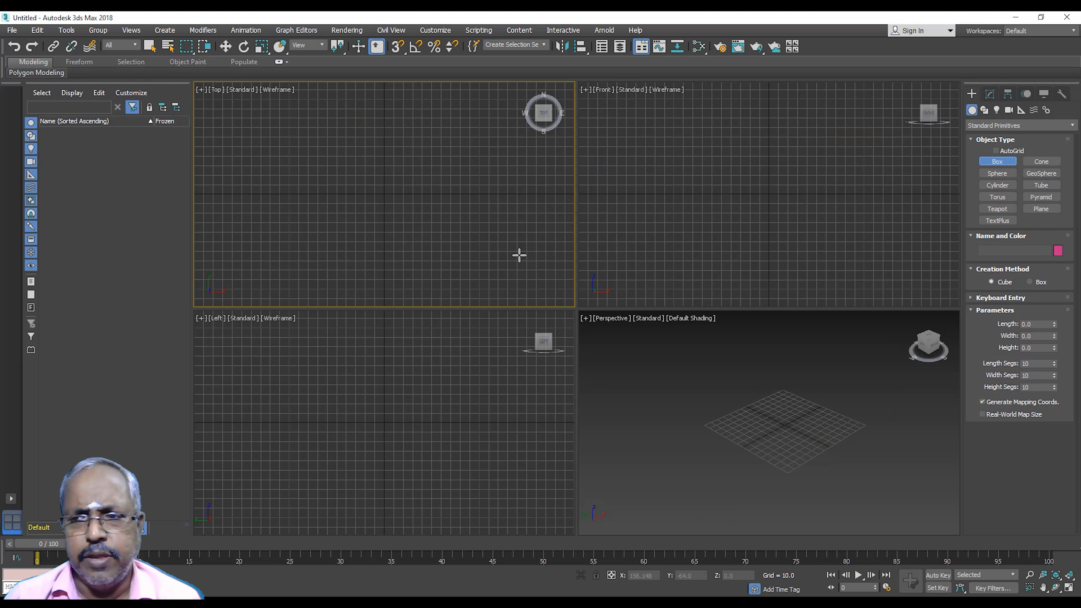
pyautogui.click(1030, 282)
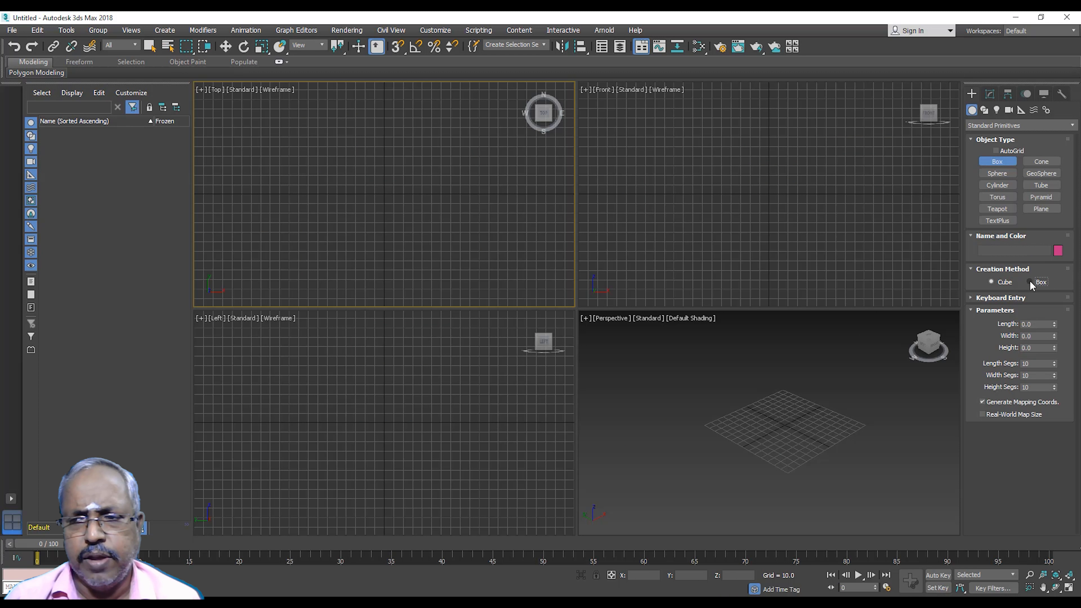
pyautogui.moveTo(317, 193); pyautogui.dragTo(379, 254)
pyautogui.click(367, 211)
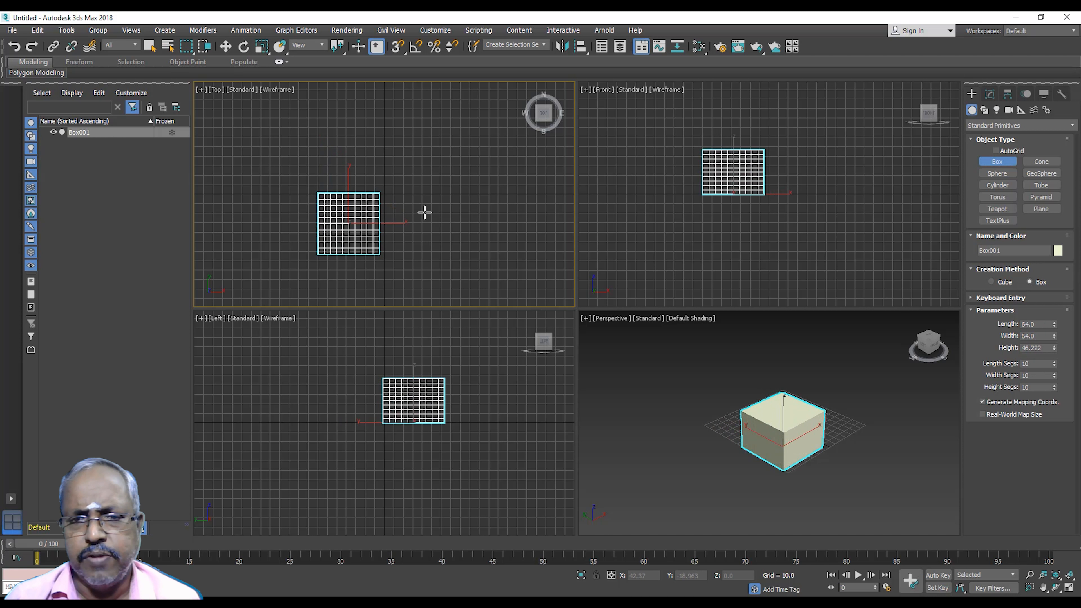
pyautogui.rightClick(425, 214)
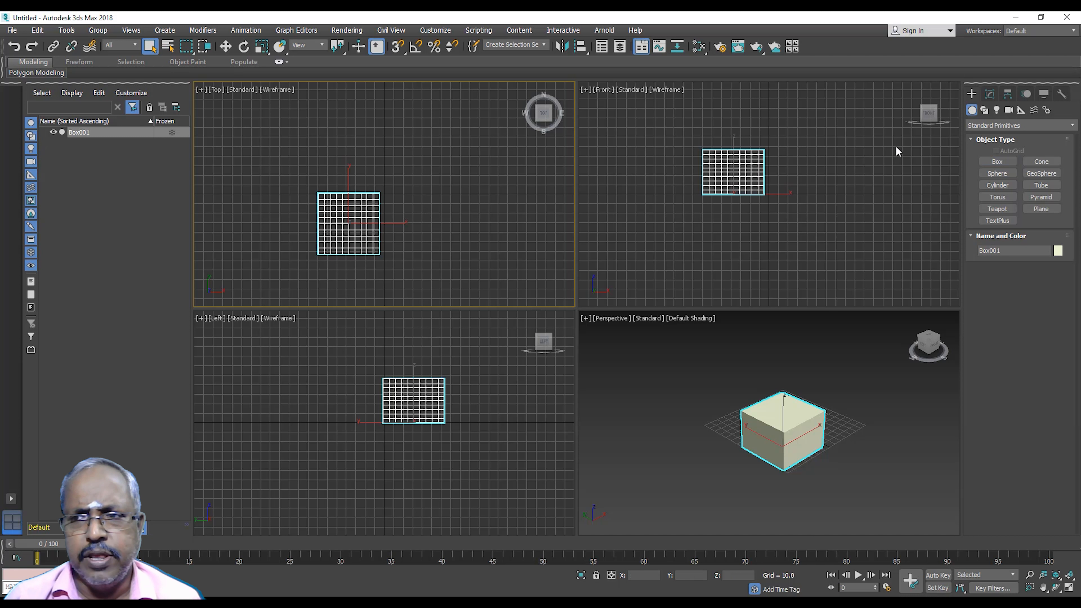
# Reselect the finished box, change its length to about 99.7 in its modify parameters, and deselect it.
pyautogui.click(474, 242)
pyautogui.click(352, 234)
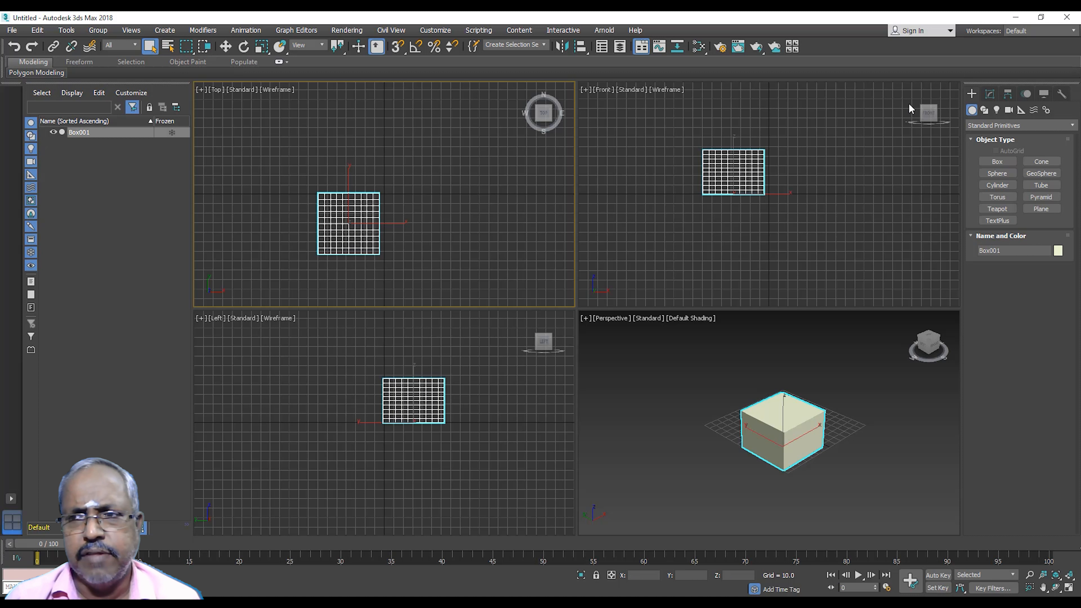
pyautogui.click(991, 96)
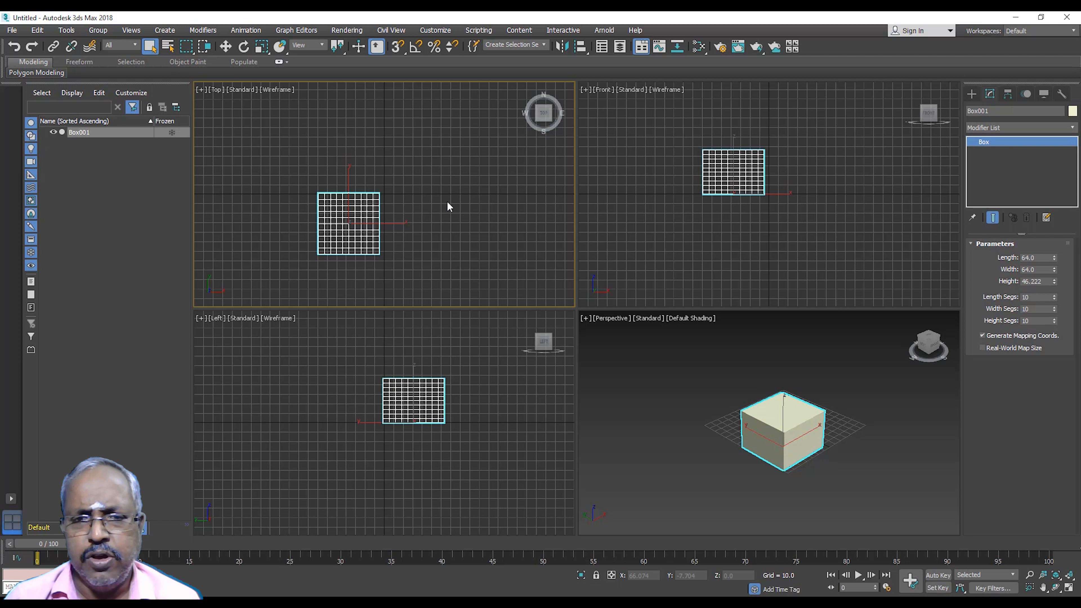
pyautogui.click(1054, 257)
pyautogui.click(1055, 258)
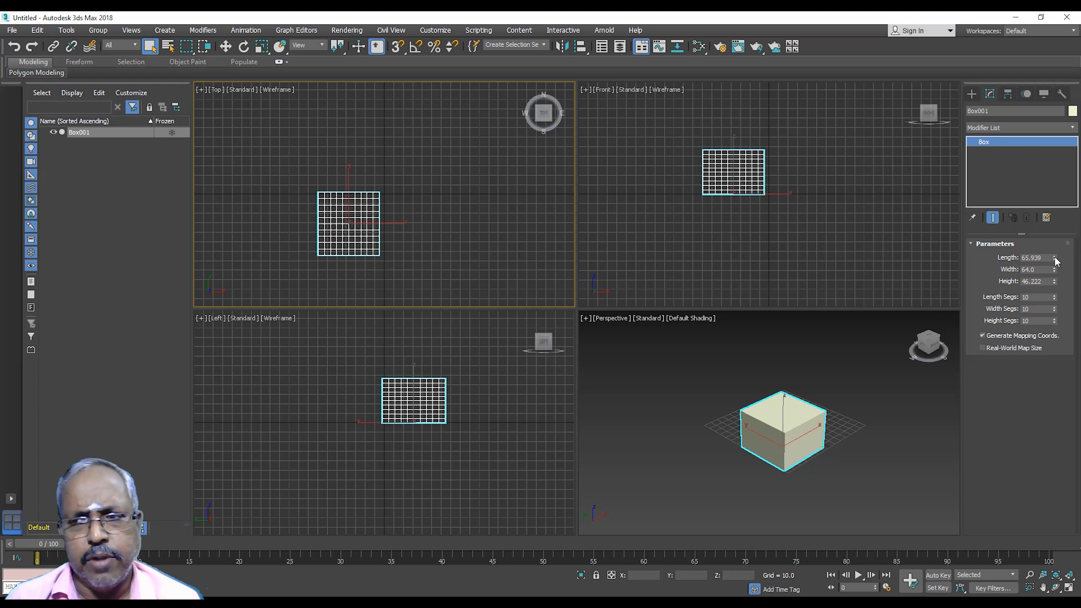
pyautogui.moveTo(1054, 261); pyautogui.dragTo(1059, 166)
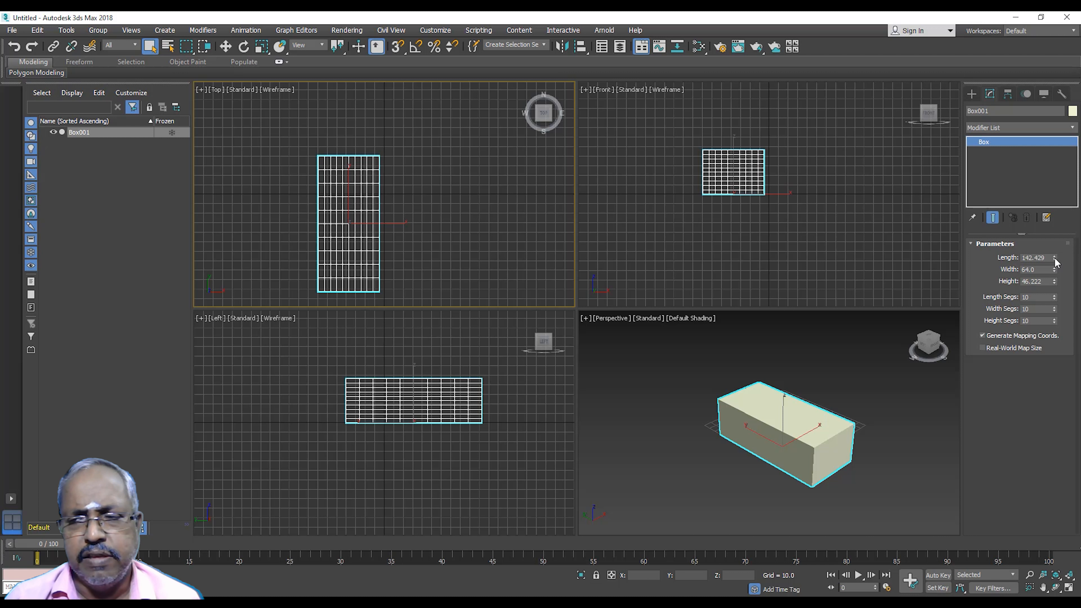
pyautogui.moveTo(1053, 262)
pyautogui.mouseDown()
pyautogui.moveTo(1054, 230)
pyautogui.moveTo(1054, 279)
pyautogui.mouseUp()
pyautogui.rightClick(478, 208)
pyautogui.click(450, 201)
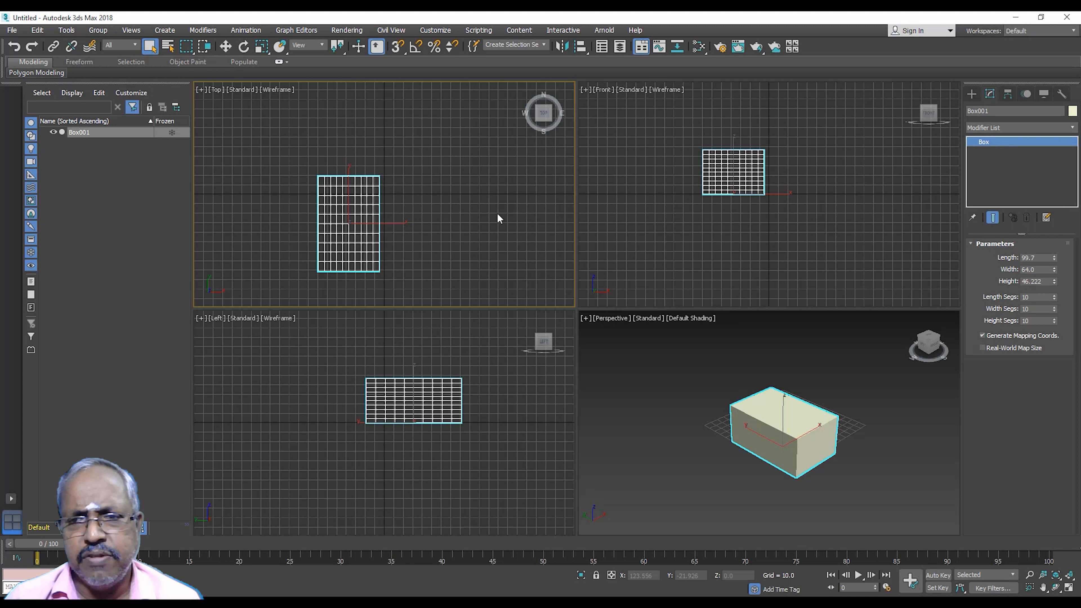
pyautogui.click(473, 199)
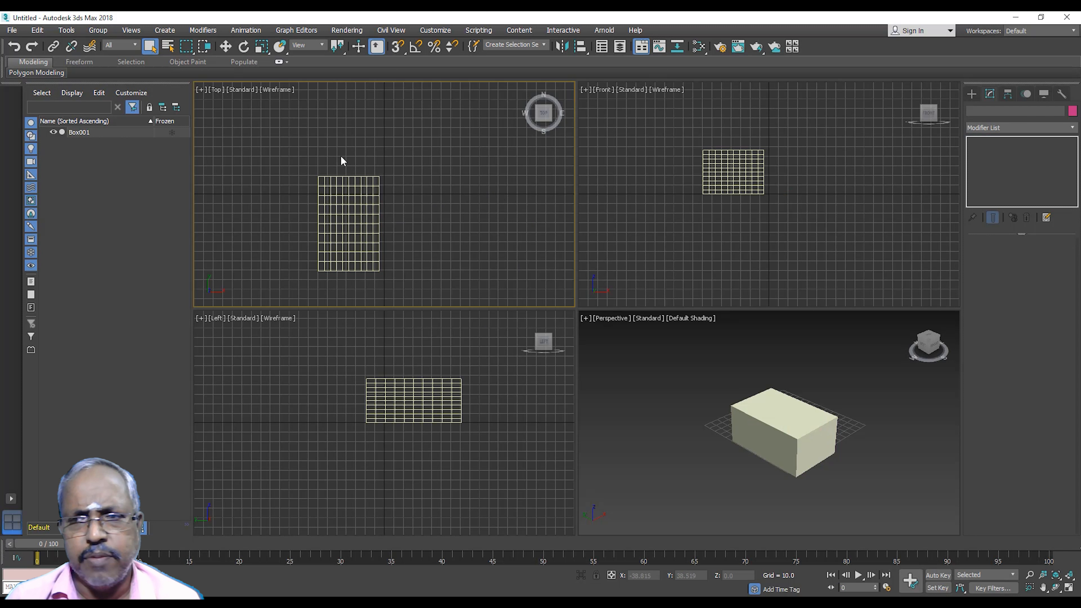
# Draw a second box about 66 long, 59 wide and 48 high beside the first in the Top view, and deselect it.
pyautogui.click(973, 94)
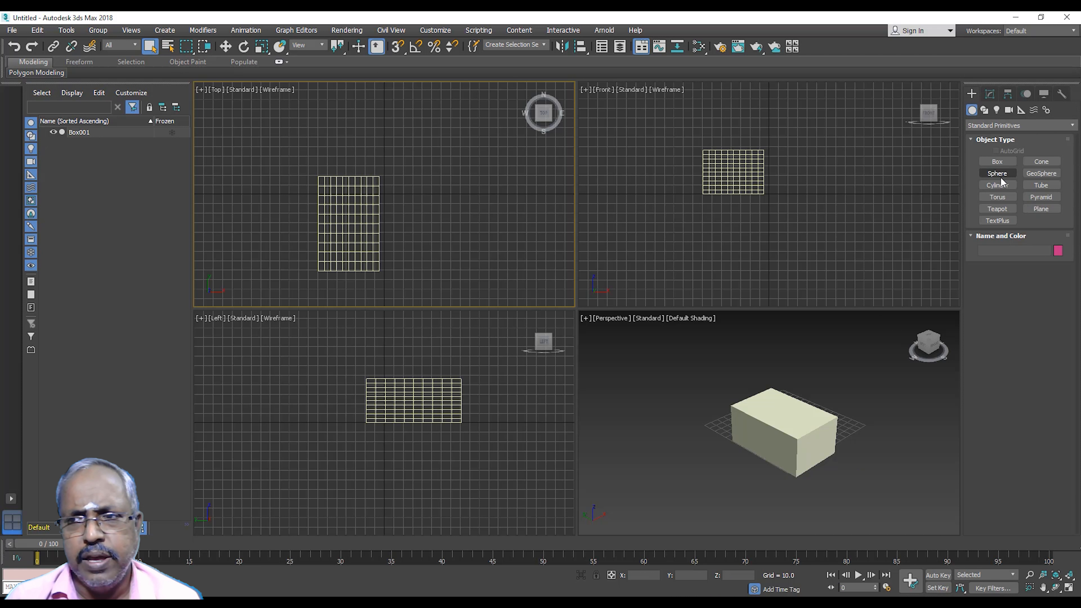
pyautogui.click(1003, 162)
pyautogui.moveTo(440, 178); pyautogui.dragTo(496, 243)
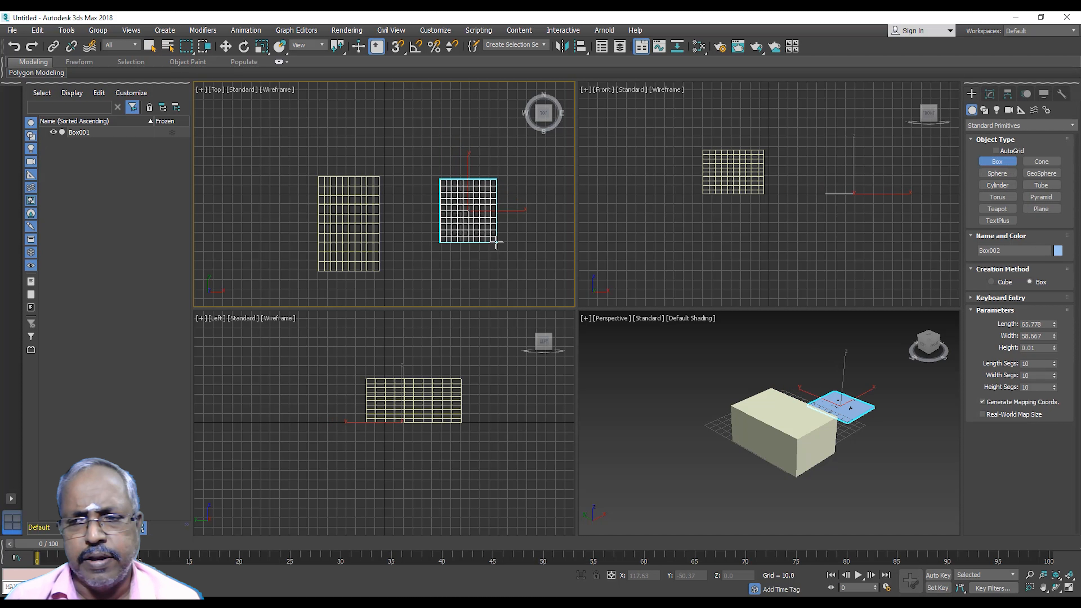
pyautogui.click(485, 196)
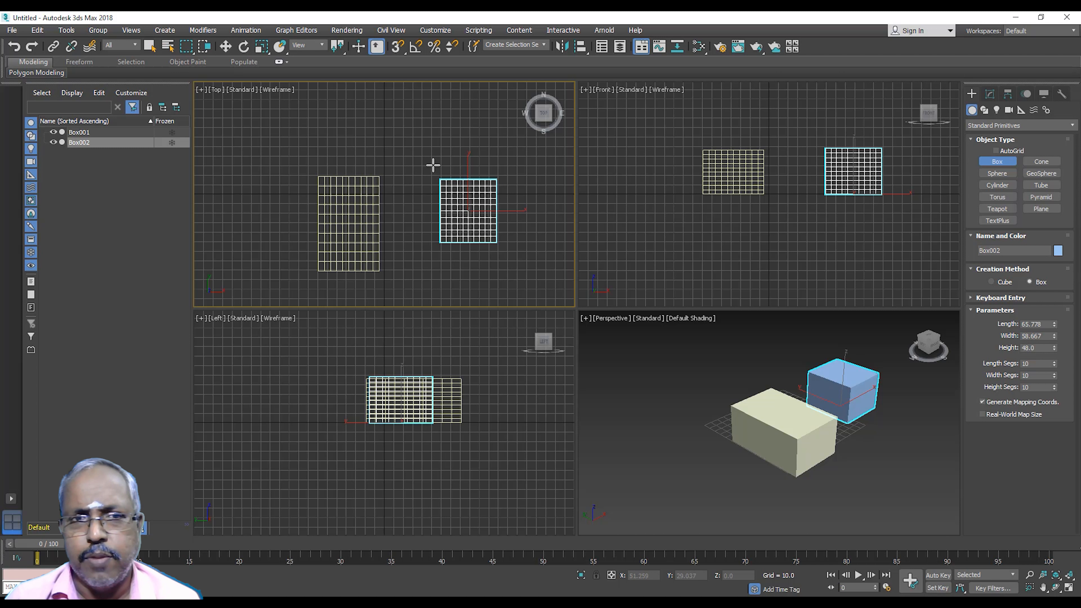
pyautogui.rightClick(277, 135)
pyautogui.click(405, 230)
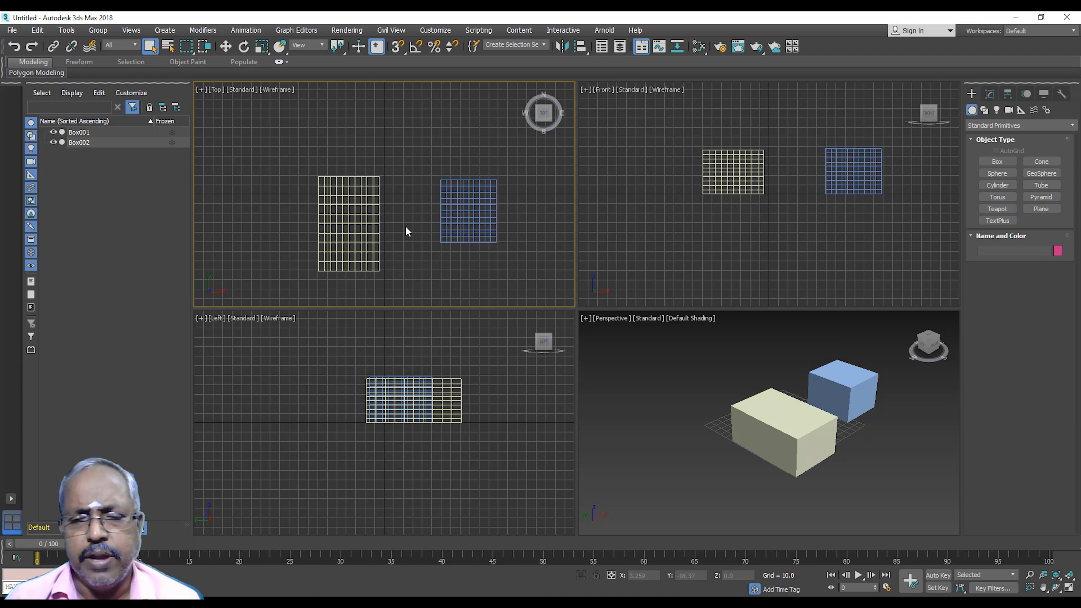
# Select both boxes in the Top view with rectangular crossing regions started from different corners, clearing the selection each time.
pyautogui.moveTo(502, 293); pyautogui.dragTo(368, 209)
pyautogui.moveTo(340, 150); pyautogui.dragTo(339, 149)
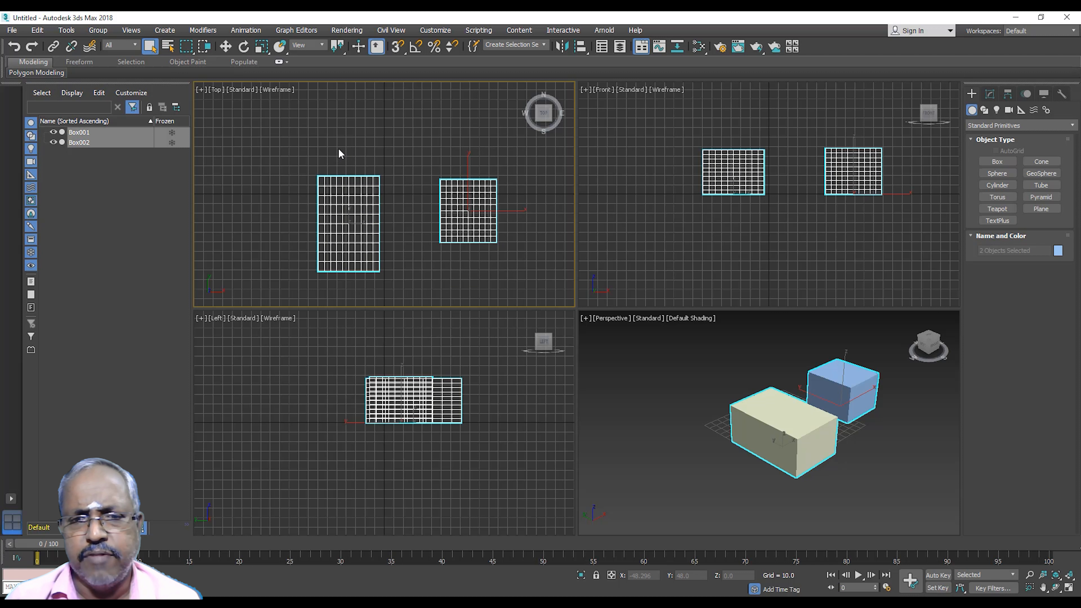
pyautogui.click(429, 226)
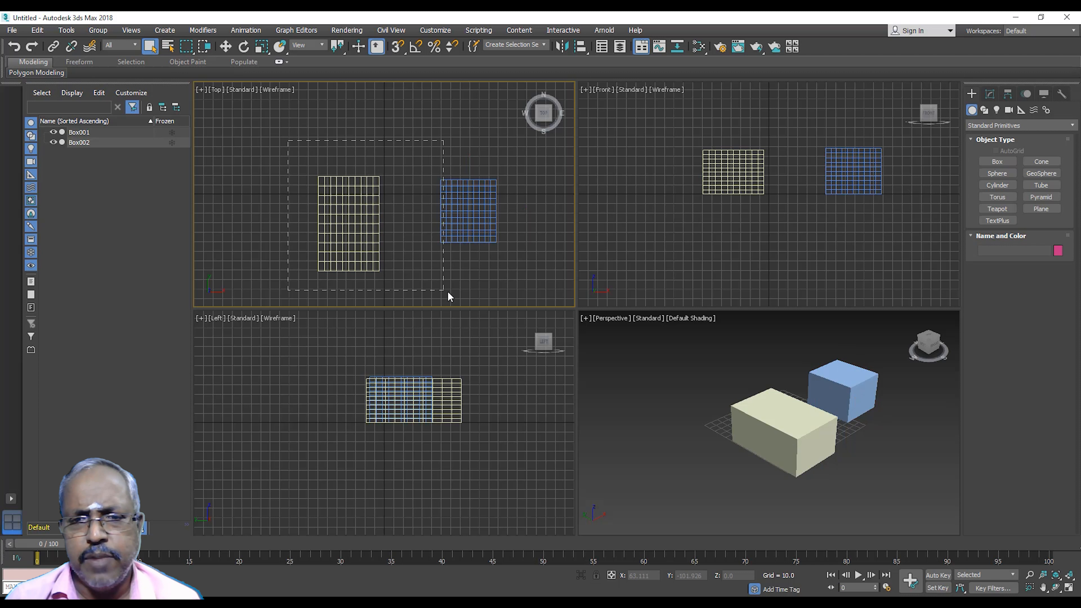
pyautogui.moveTo(448, 291); pyautogui.dragTo(471, 296)
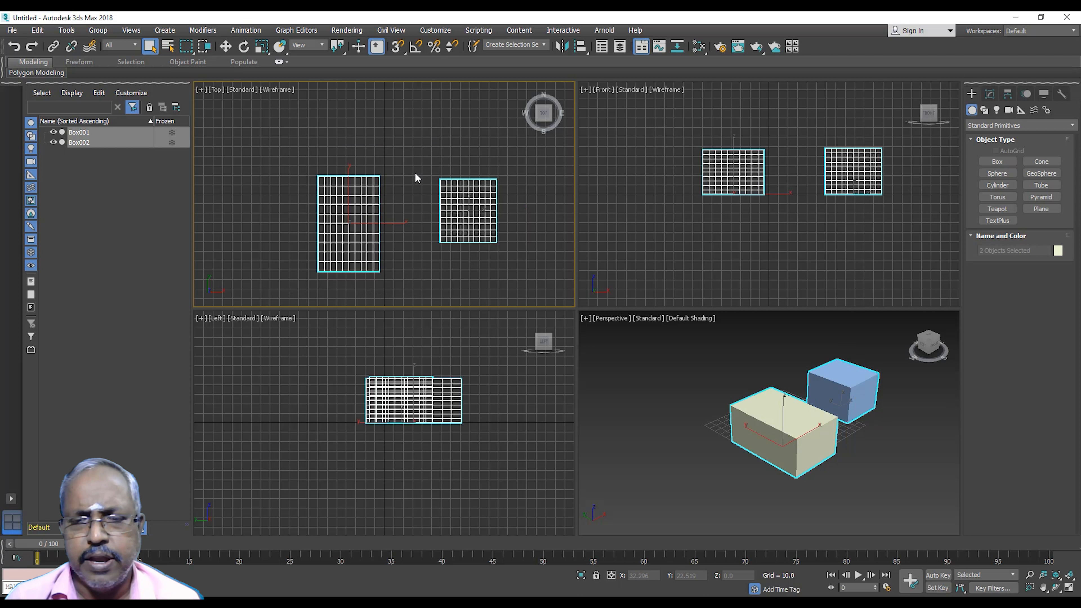
pyautogui.moveTo(459, 280); pyautogui.dragTo(337, 157)
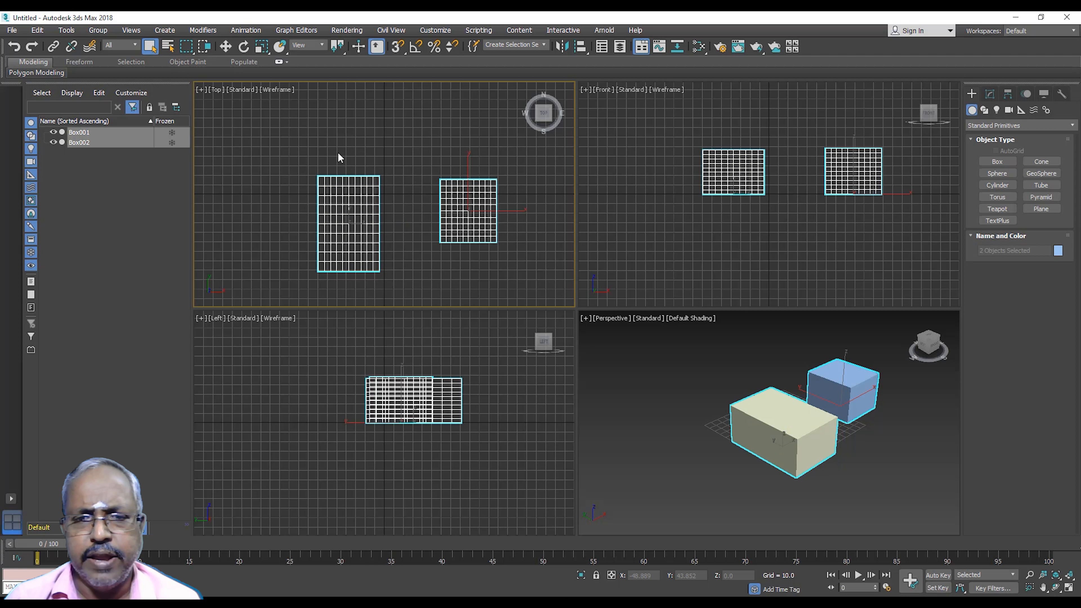
pyautogui.click(354, 151)
pyautogui.moveTo(279, 137); pyautogui.dragTo(440, 270)
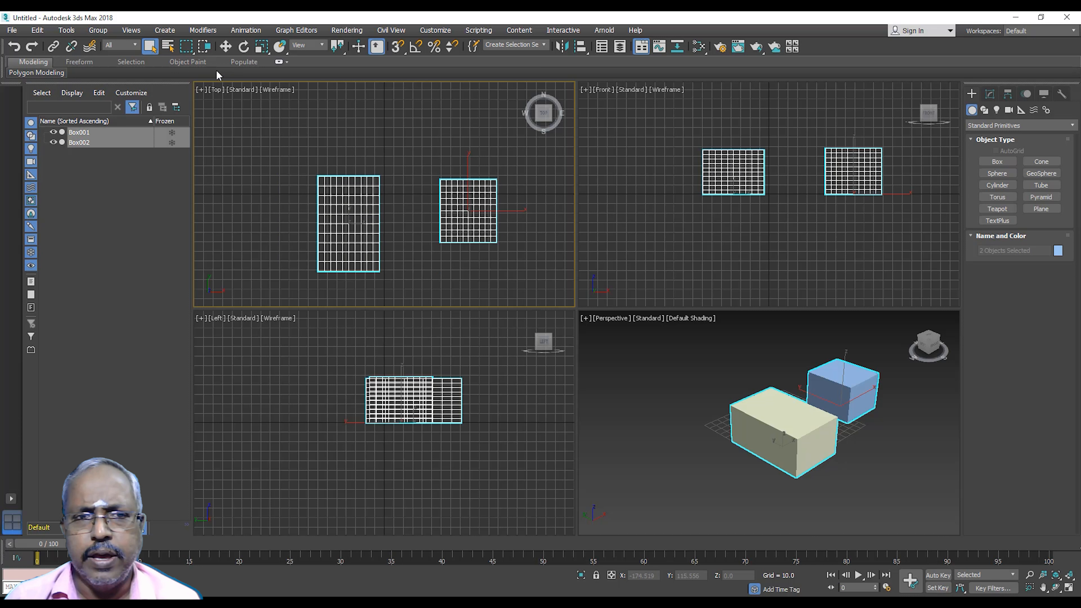
pyautogui.click(258, 169)
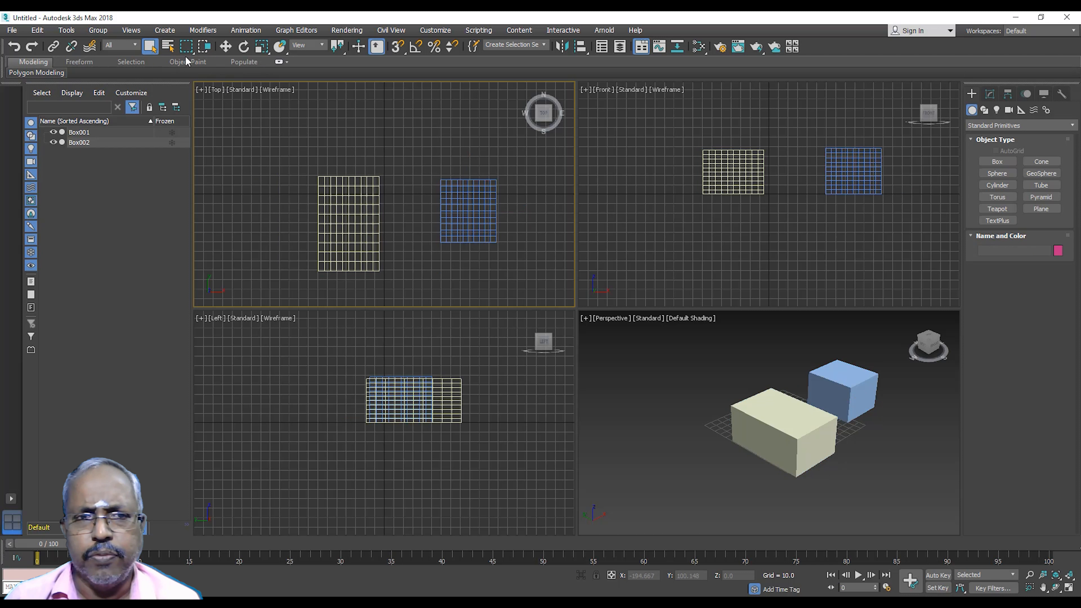
# Select only the larger box with a window region in the Top view, then both boxes with a crossing region, and deselect.
pyautogui.click(204, 46)
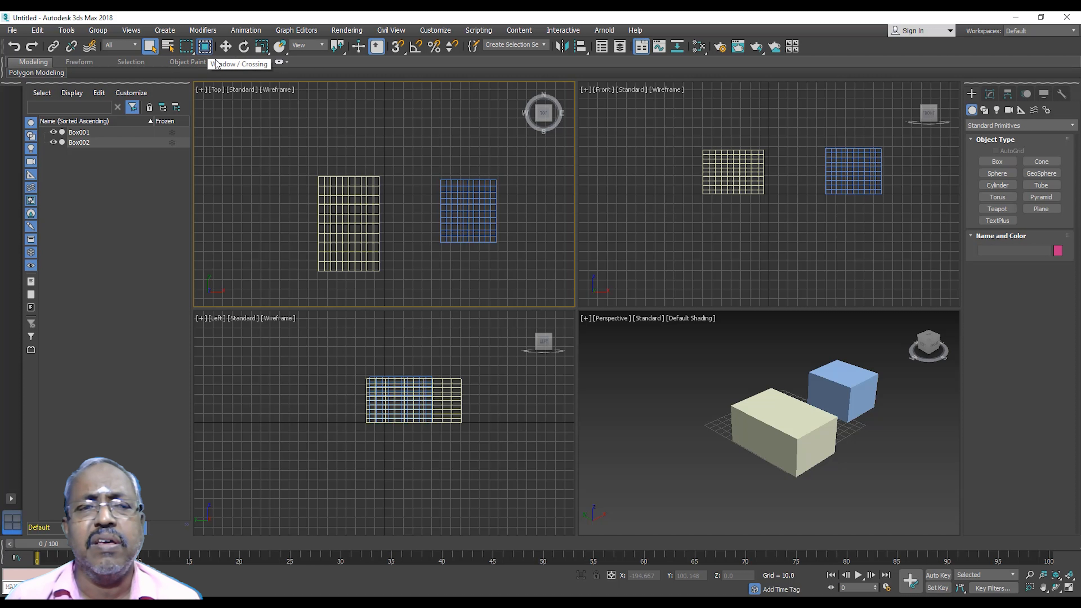
pyautogui.moveTo(347, 216); pyautogui.dragTo(472, 297)
pyautogui.moveTo(276, 140); pyautogui.dragTo(488, 288)
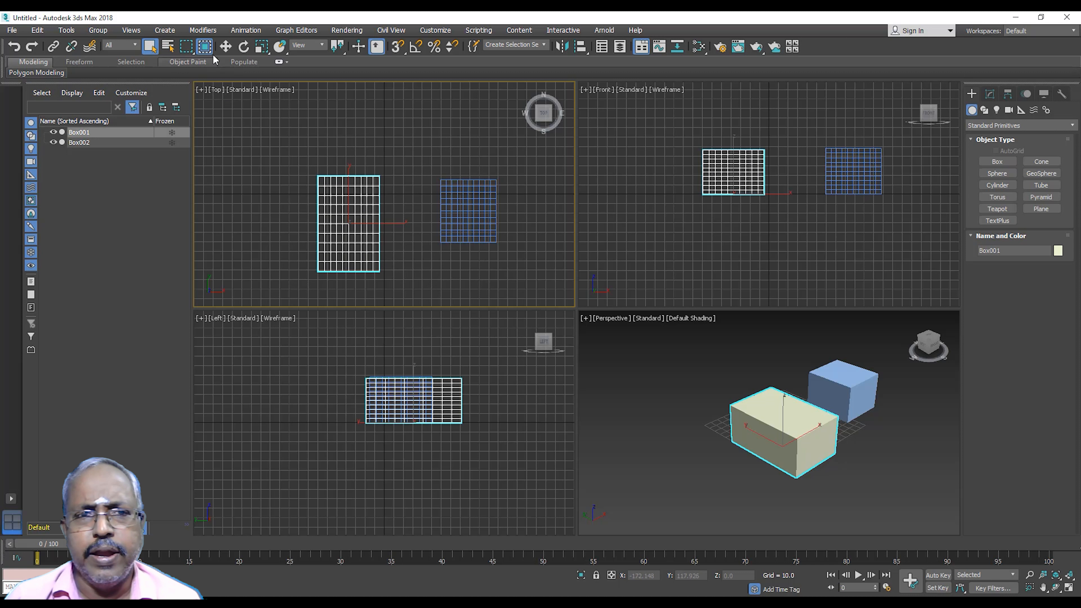
pyautogui.moveTo(264, 141); pyautogui.dragTo(476, 303)
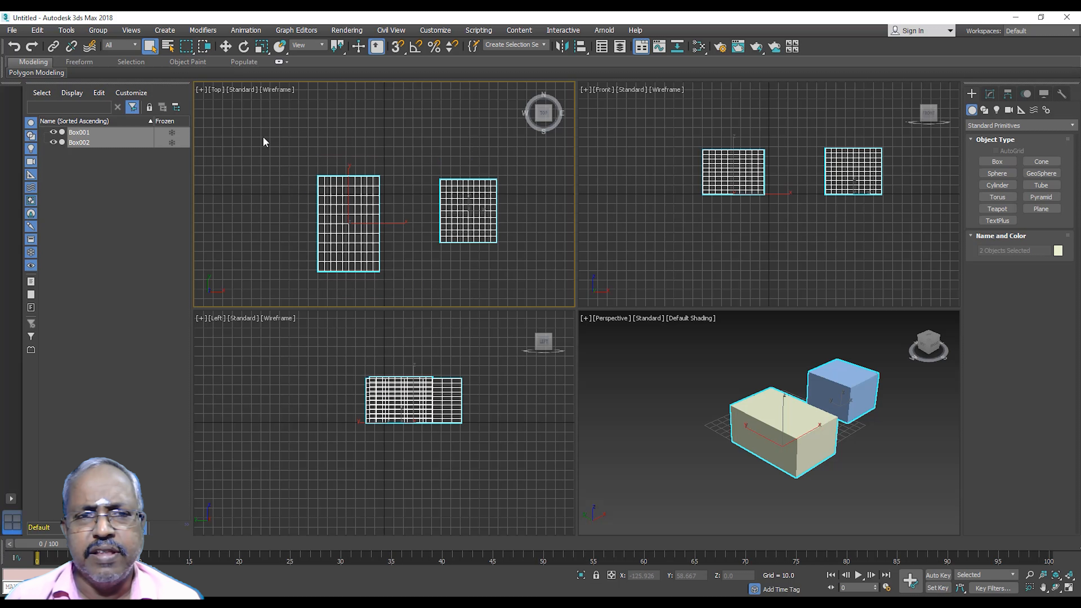
pyautogui.click(250, 156)
# Return to window selection, enclose the larger box and part of the smaller one with a rectangular region, and clear the selection.
pyautogui.click(206, 47)
pyautogui.moveTo(365, 258); pyautogui.dragTo(415, 281)
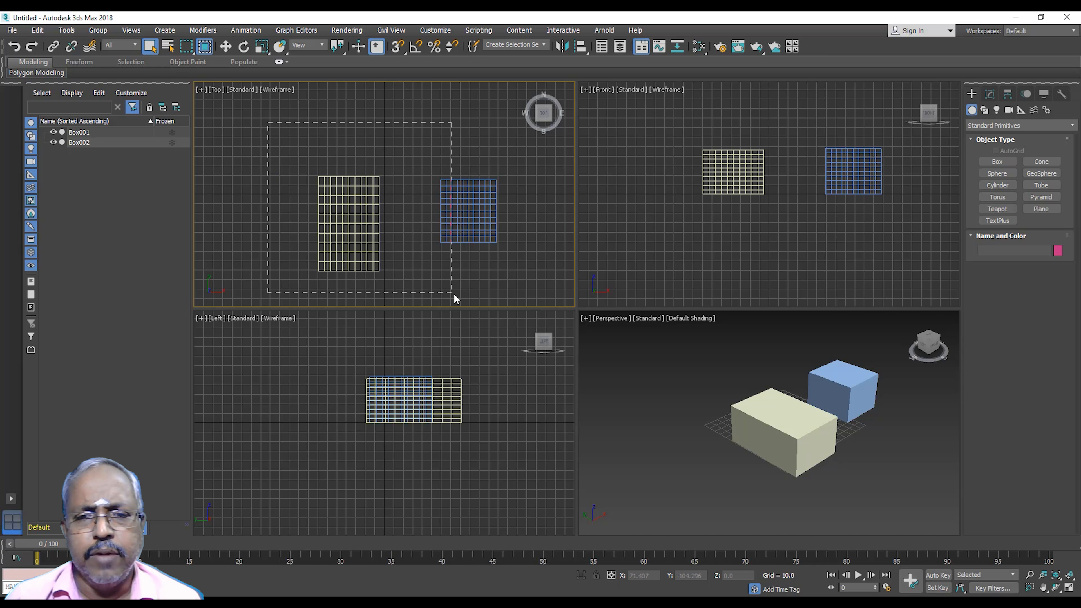
pyautogui.moveTo(475, 297); pyautogui.dragTo(475, 297)
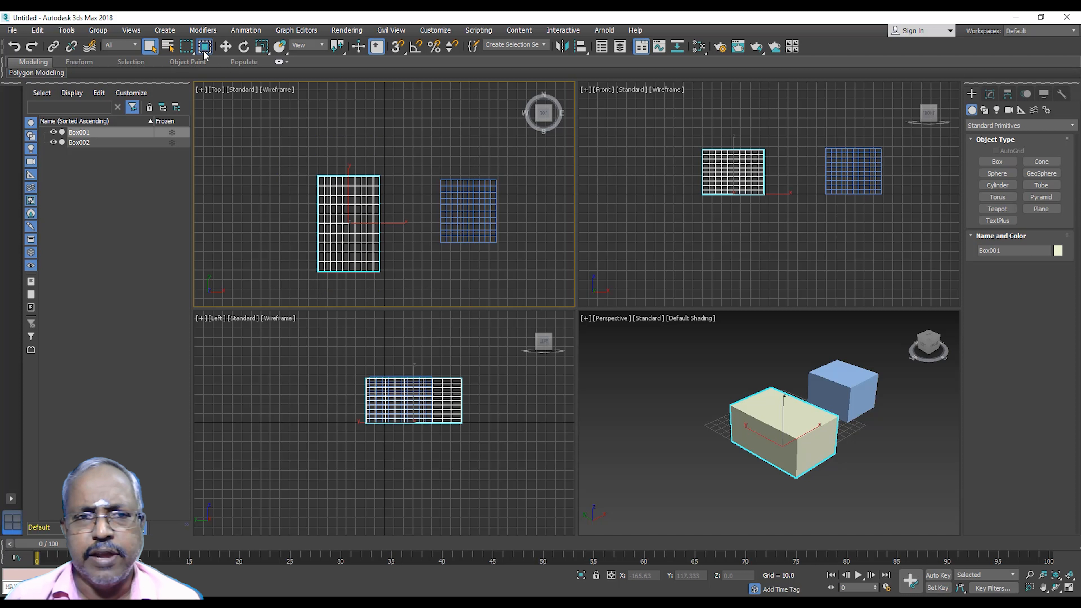
pyautogui.click(239, 124)
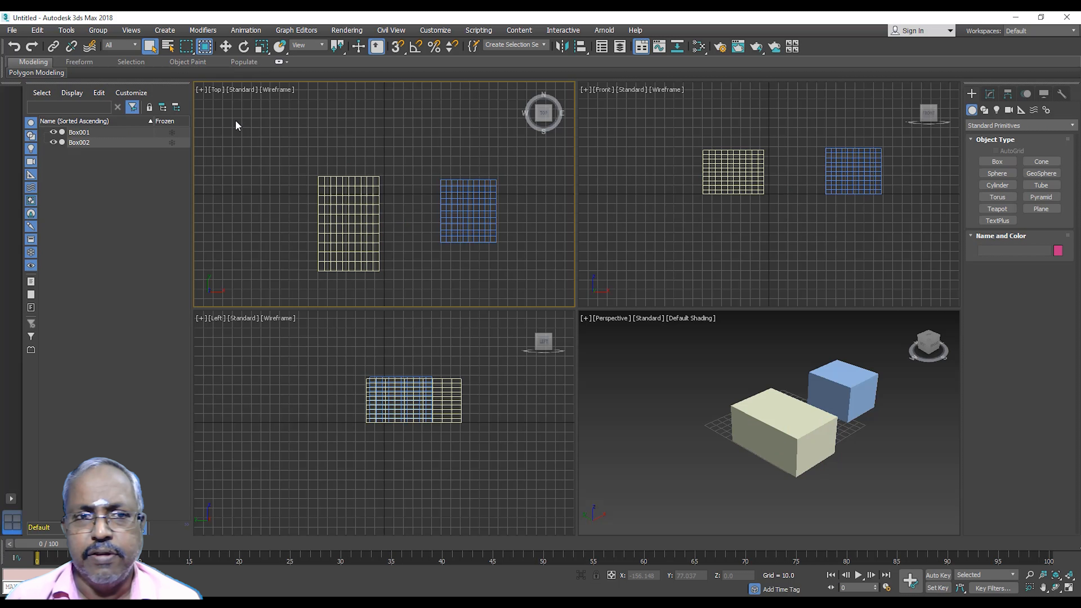
# Switch to the circular selection region, select the larger box with it in the Top view, and deselect it.
pyautogui.click(194, 54)
pyautogui.click(193, 78)
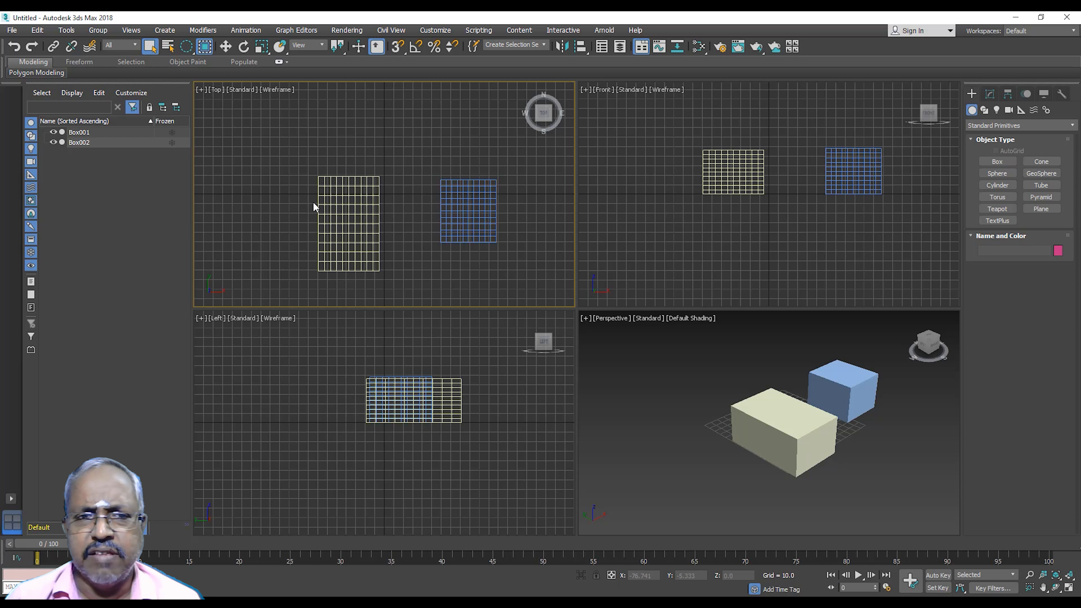
pyautogui.moveTo(294, 208); pyautogui.dragTo(397, 281)
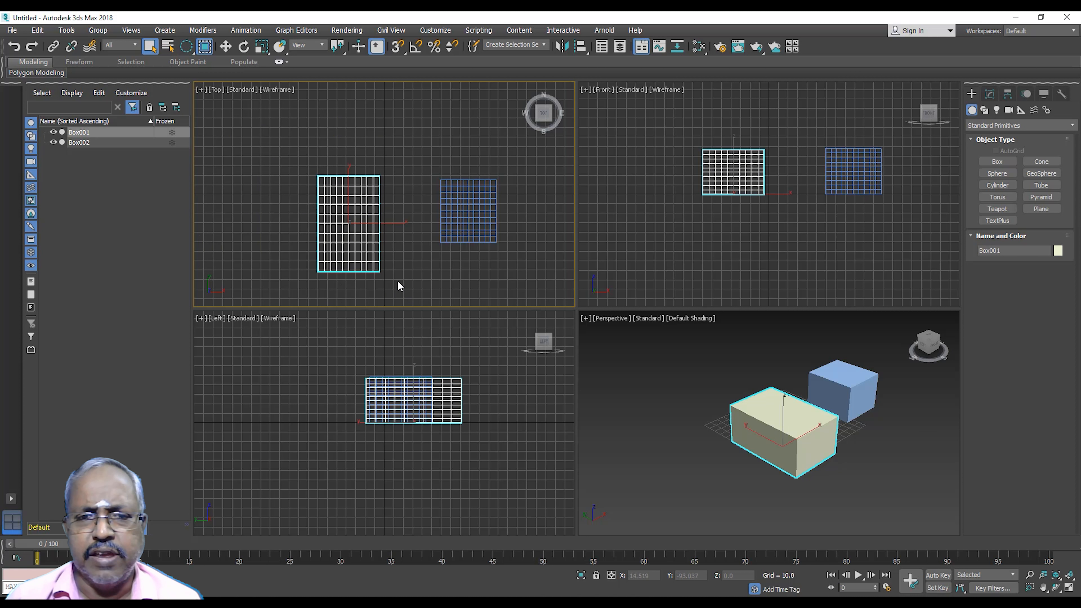
pyautogui.click(225, 125)
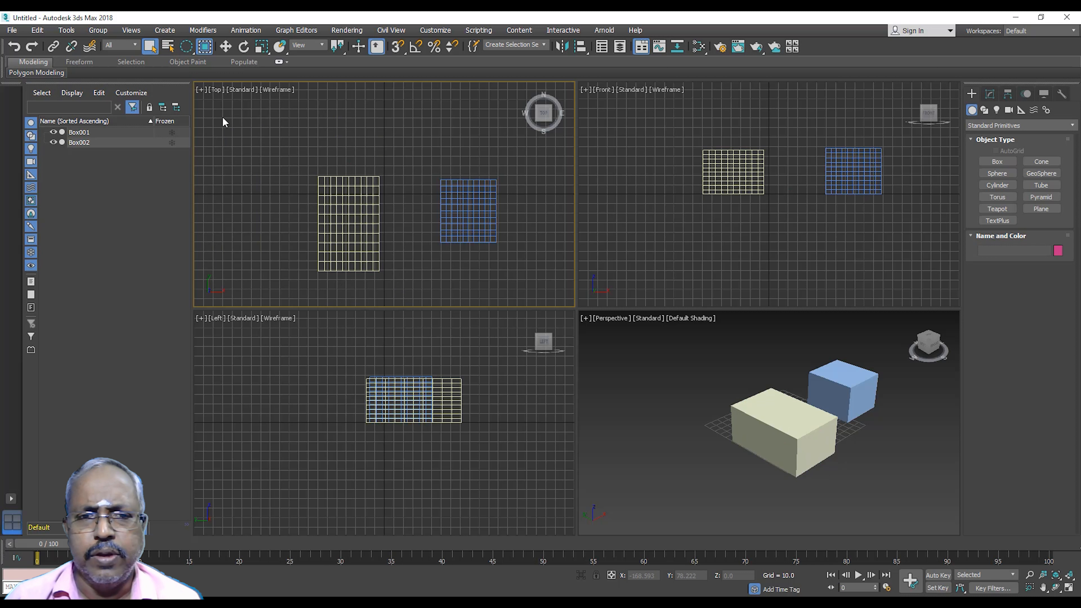
# Switch to the fence selection region, outline the larger box and part of the smaller one with a closed polygon, and deselect.
pyautogui.click(193, 58)
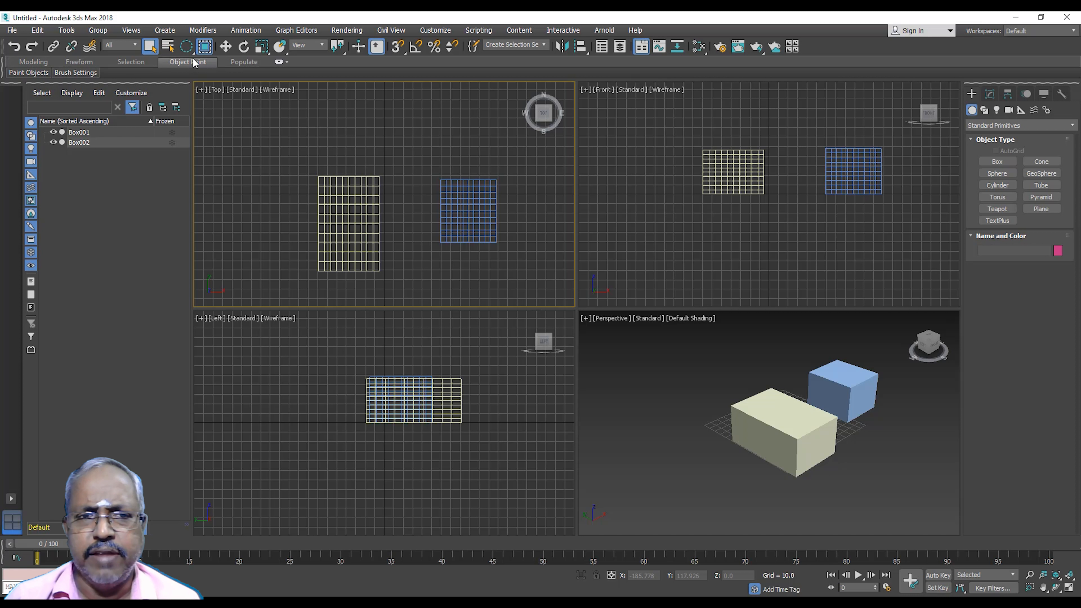
pyautogui.moveTo(186, 46); pyautogui.dragTo(191, 101)
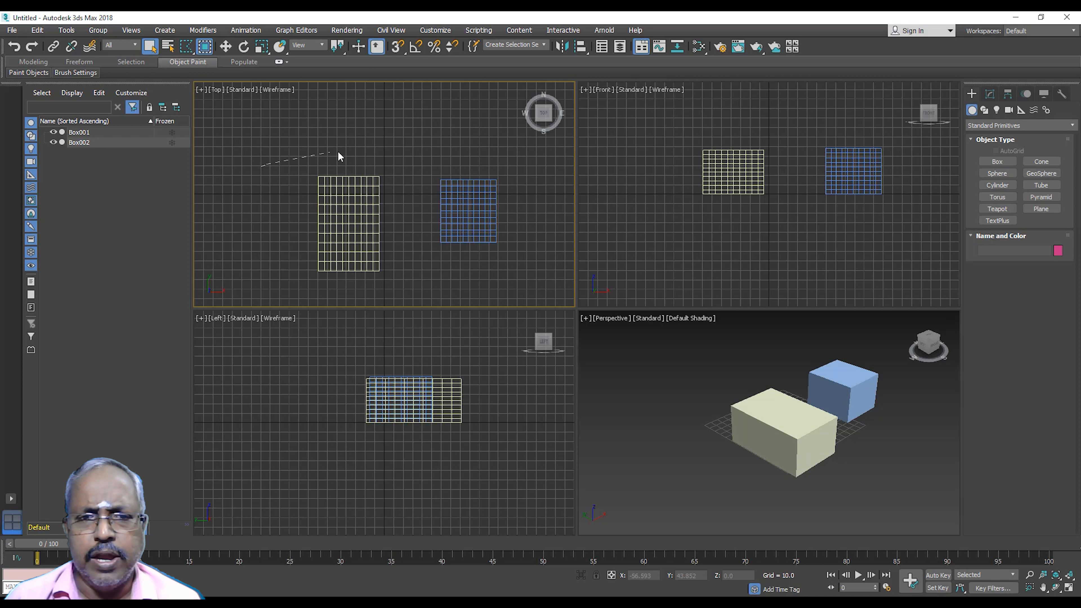
pyautogui.moveTo(376, 141); pyautogui.dragTo(379, 150)
pyautogui.click(414, 290)
pyautogui.click(326, 286)
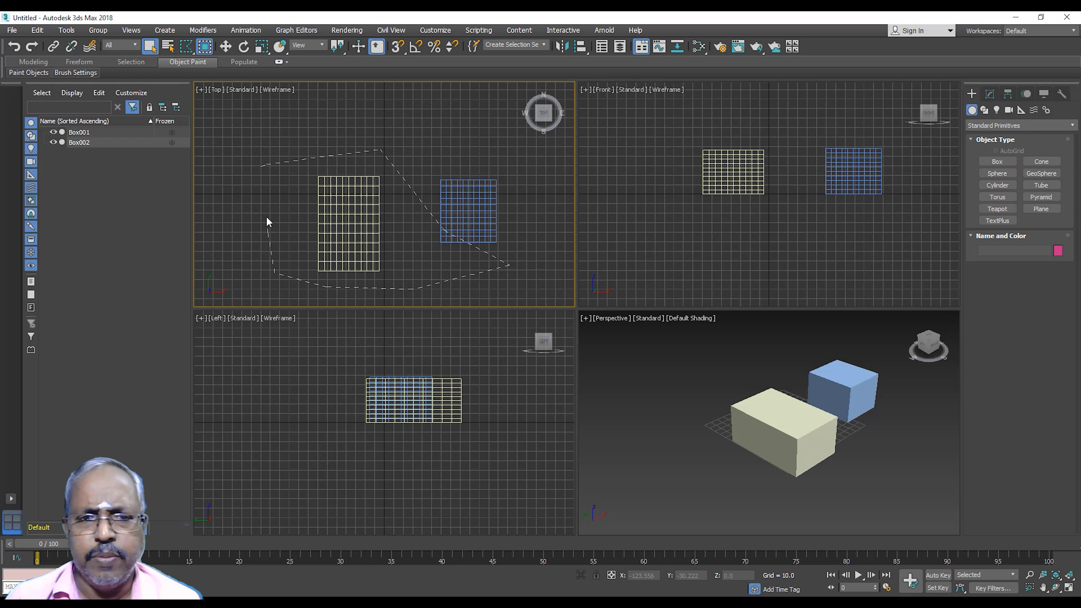
pyautogui.click(260, 170)
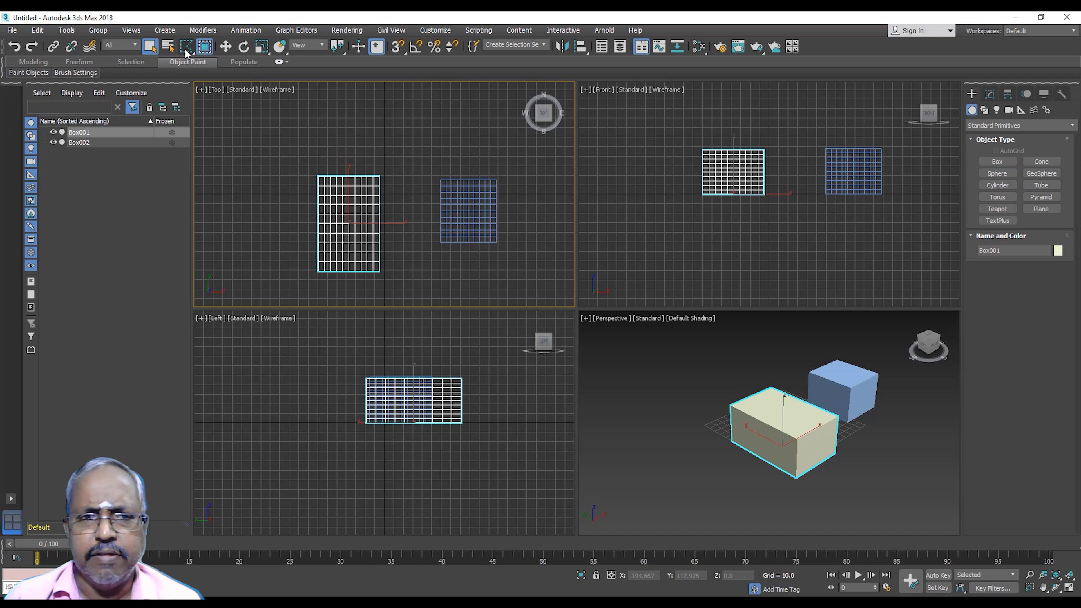
pyautogui.click(235, 138)
# Switch to the lasso selection region, outline the larger box and part of the smaller one freehand in the Top view, and deselect.
pyautogui.moveTo(189, 53); pyautogui.dragTo(191, 116)
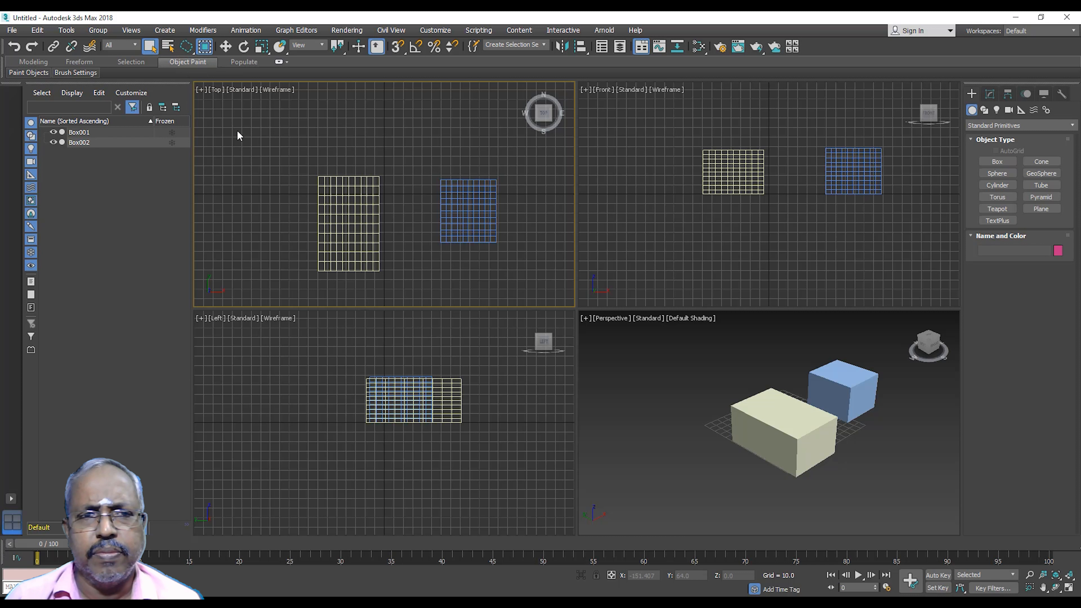
pyautogui.moveTo(332, 167); pyautogui.dragTo(401, 173)
pyautogui.moveTo(309, 293)
pyautogui.mouseDown()
pyautogui.moveTo(287, 292)
pyautogui.moveTo(273, 264)
pyautogui.mouseUp()
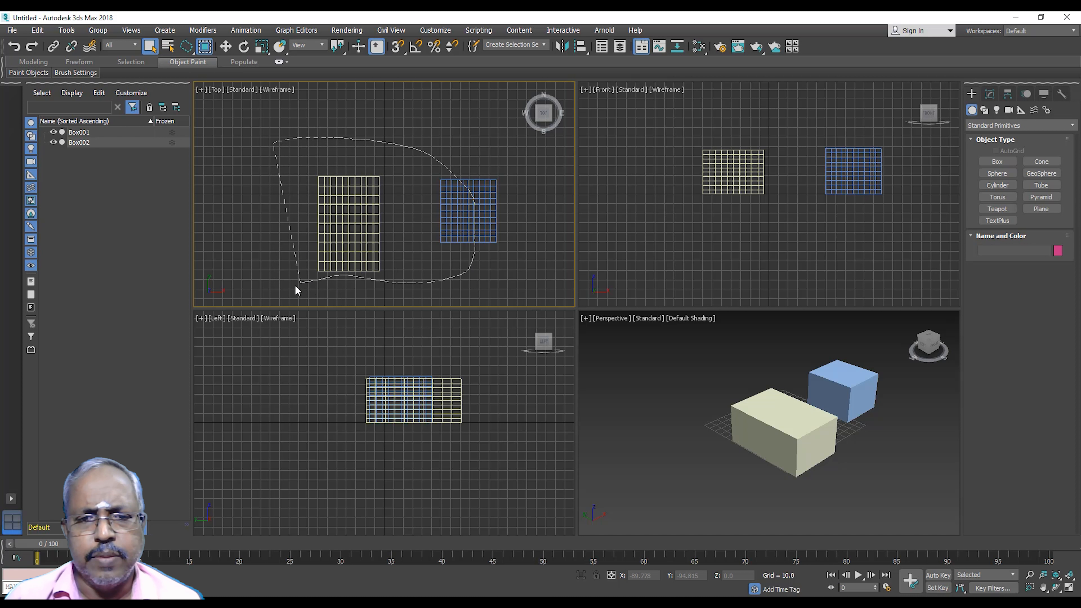
pyautogui.moveTo(297, 290); pyautogui.dragTo(280, 280)
pyautogui.click(280, 211)
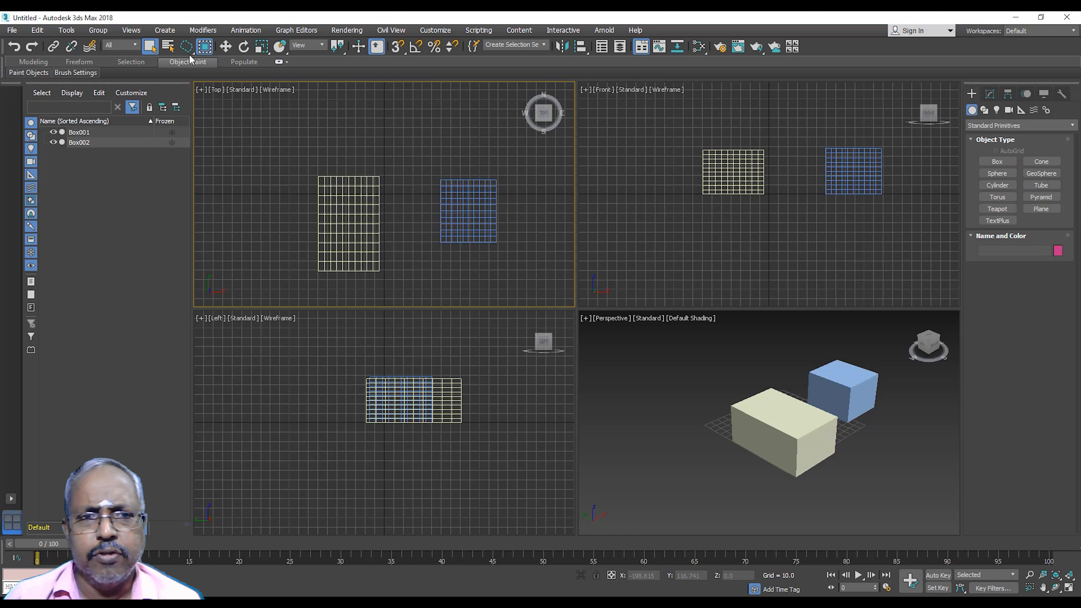
# Switch to the paint selection region in crossing mode and brush over both boxes in the Top view to select them.
pyautogui.moveTo(188, 51); pyautogui.dragTo(188, 134)
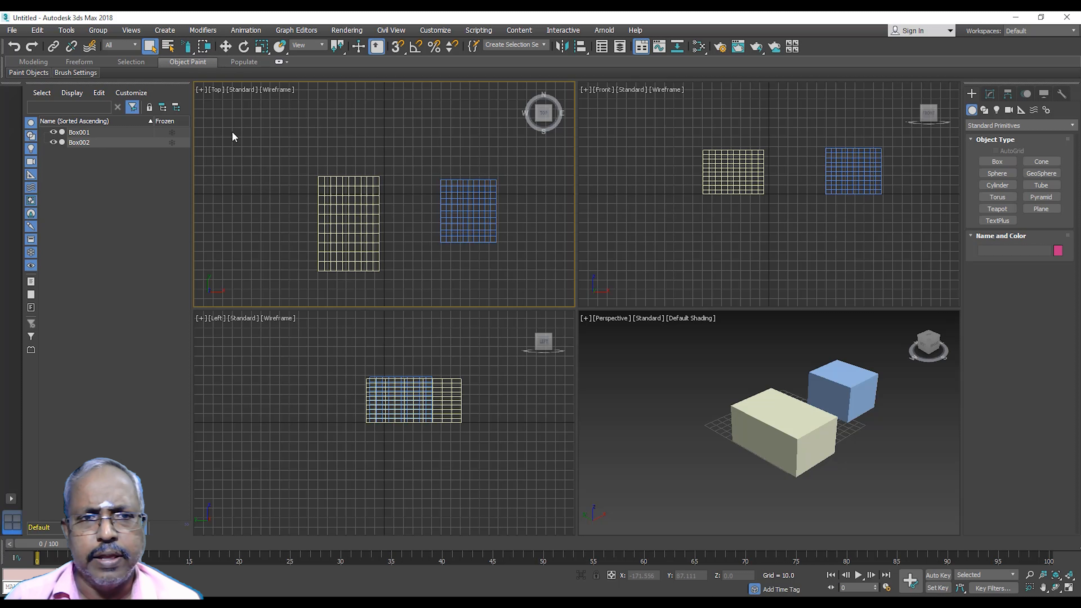
pyautogui.moveTo(282, 249)
pyautogui.mouseDown()
pyautogui.moveTo(374, 254)
pyautogui.moveTo(480, 235)
pyautogui.mouseUp()
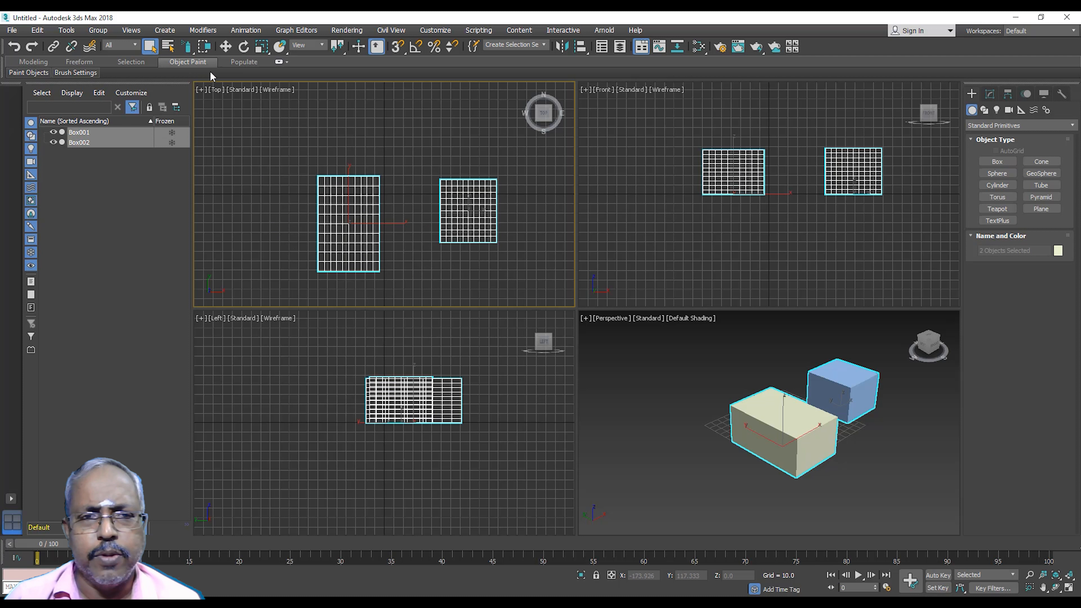
# Restore the rectangular selection region, then select both boxes in the Top view and delete them.
pyautogui.moveTo(187, 46); pyautogui.dragTo(187, 72)
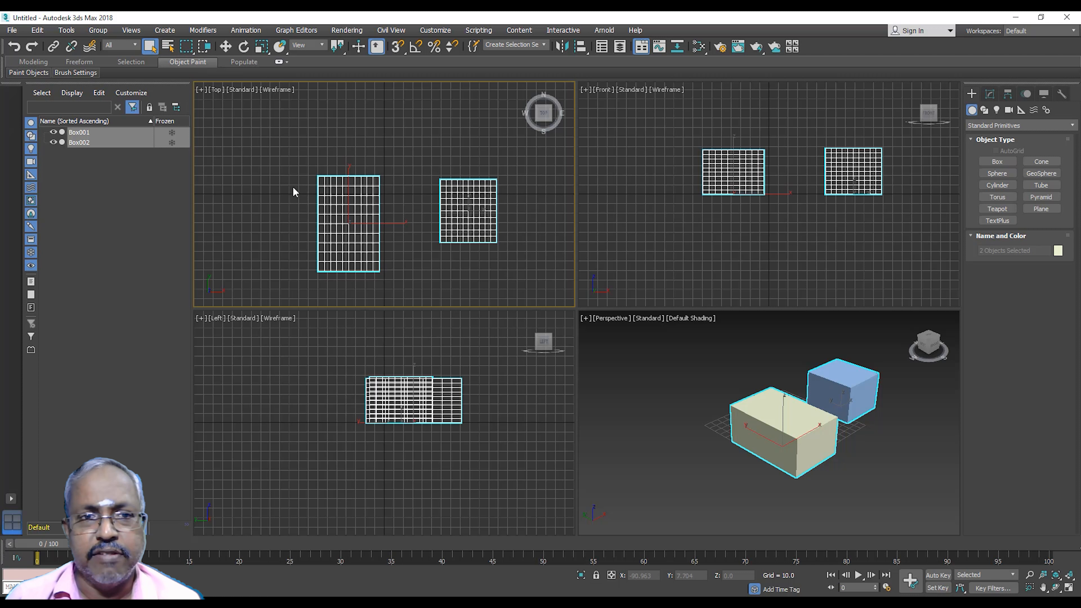
pyautogui.click(275, 188)
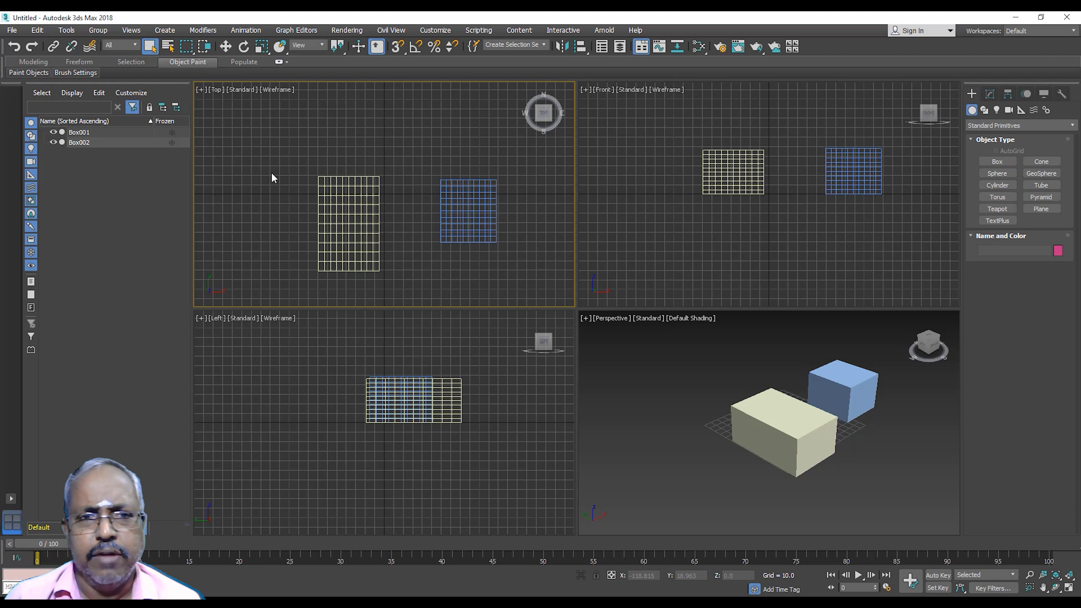
pyautogui.moveTo(309, 191); pyautogui.dragTo(516, 288)
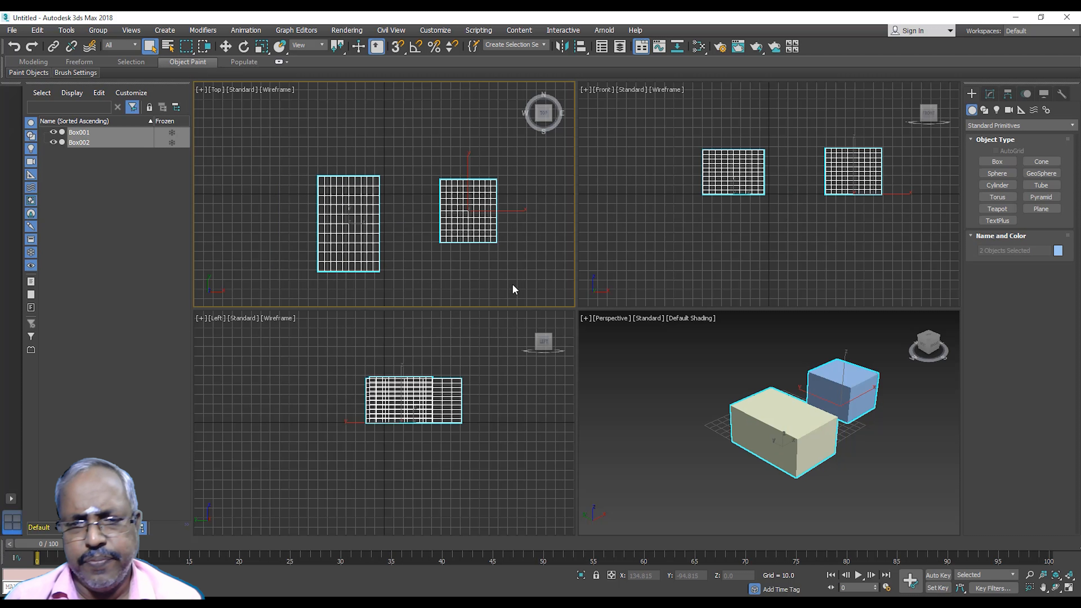
pyautogui.press('Delete')
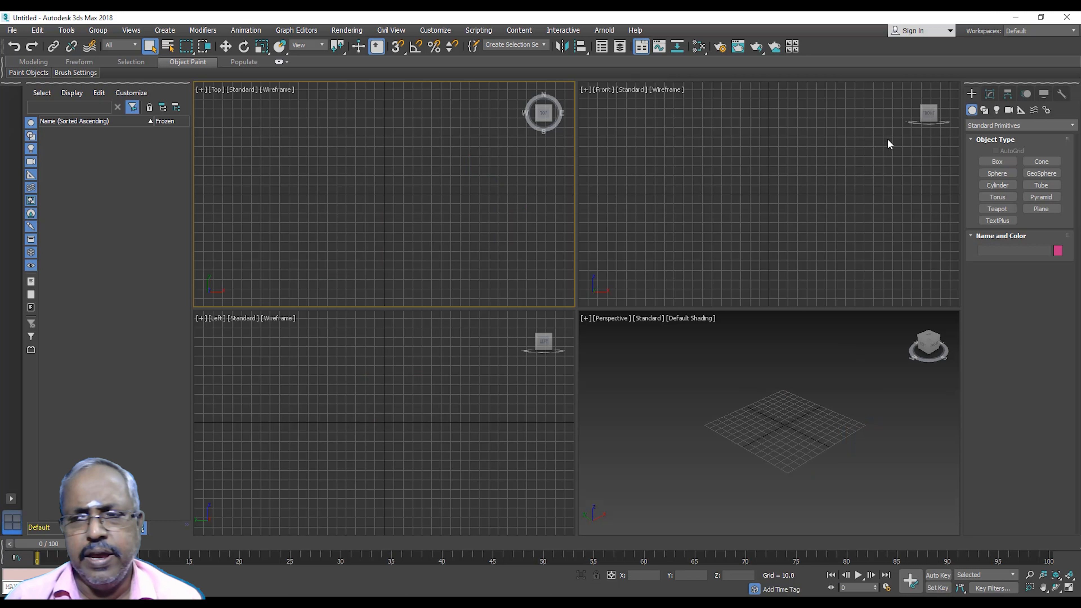
# Draw a box about 67.6 long, 71.1 wide and 48.6 high near the centre of the Top view.
pyautogui.click(995, 164)
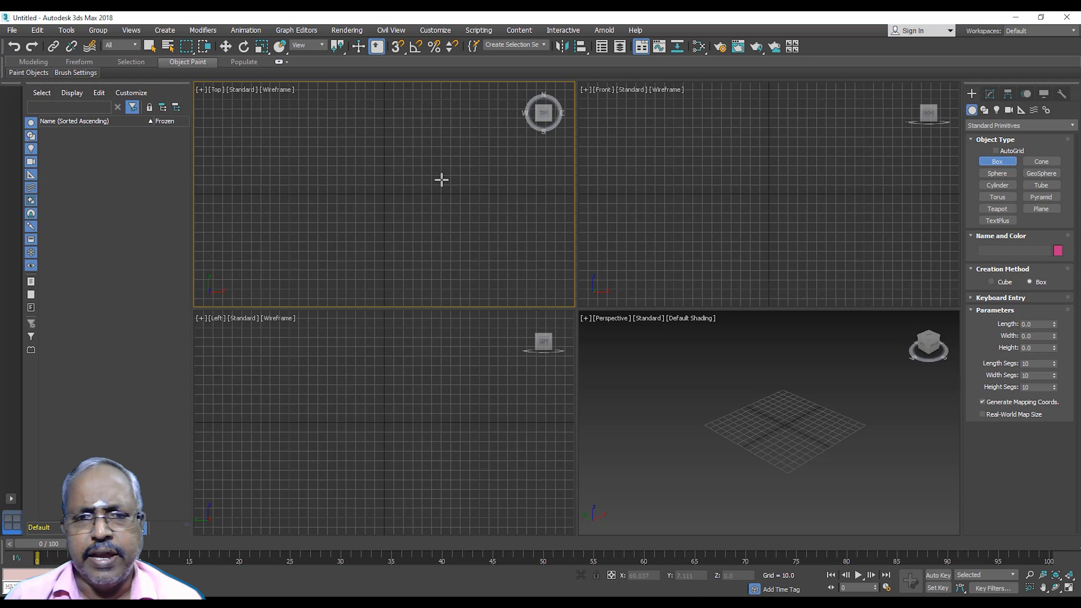
pyautogui.moveTo(328, 163); pyautogui.dragTo(398, 228)
pyautogui.click(374, 181)
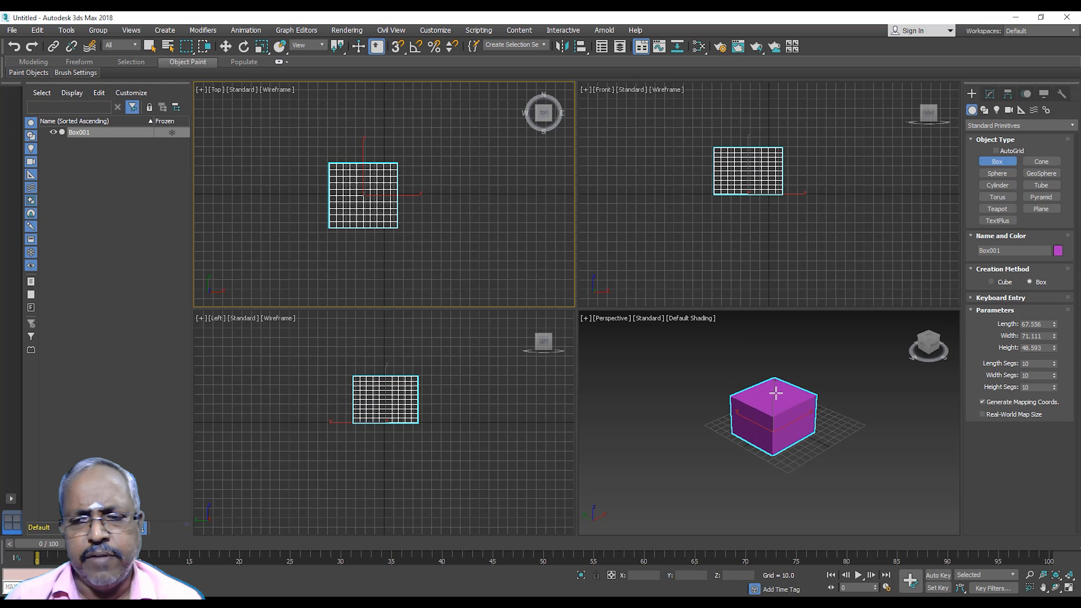
# Enable AutoGrid and draw a box on the large box's front face, plus one about 10.4 × 11.2 × 34.5 on the new box's side.
pyautogui.click(995, 150)
pyautogui.moveTo(792, 426); pyautogui.dragTo(817, 454)
pyautogui.click(835, 459)
pyautogui.click(790, 470)
pyautogui.scroll(6, 791, 443)
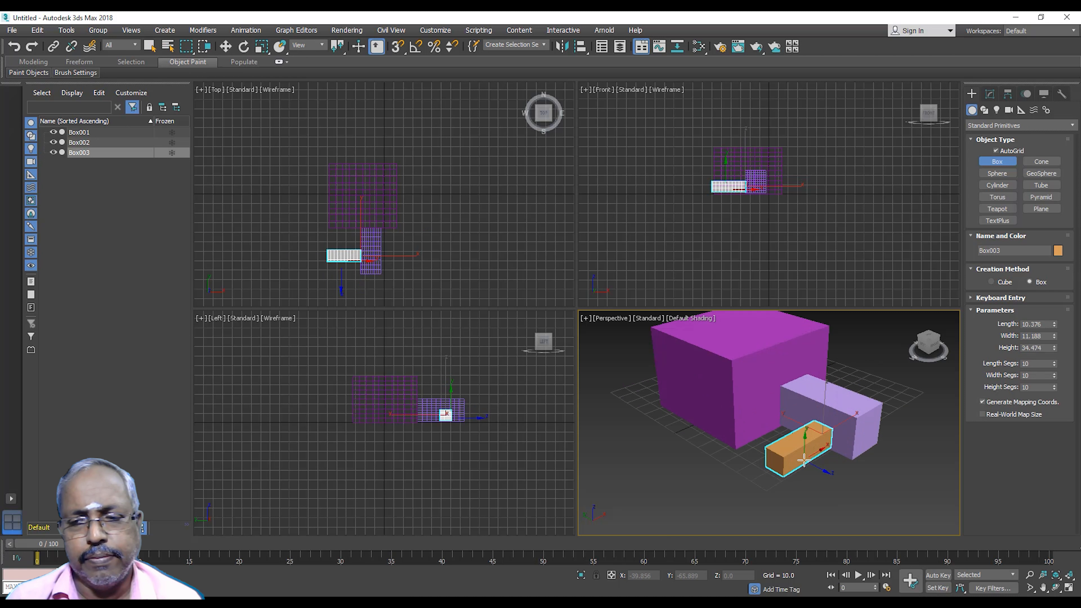
# Draw a box about 7.2 long, 12 wide and 16.6 high on top of the orange box with AutoGrid, and end creation.
pyautogui.moveTo(793, 435); pyautogui.dragTo(797, 416)
pyautogui.click(791, 359)
pyautogui.scroll(-8, 781, 392)
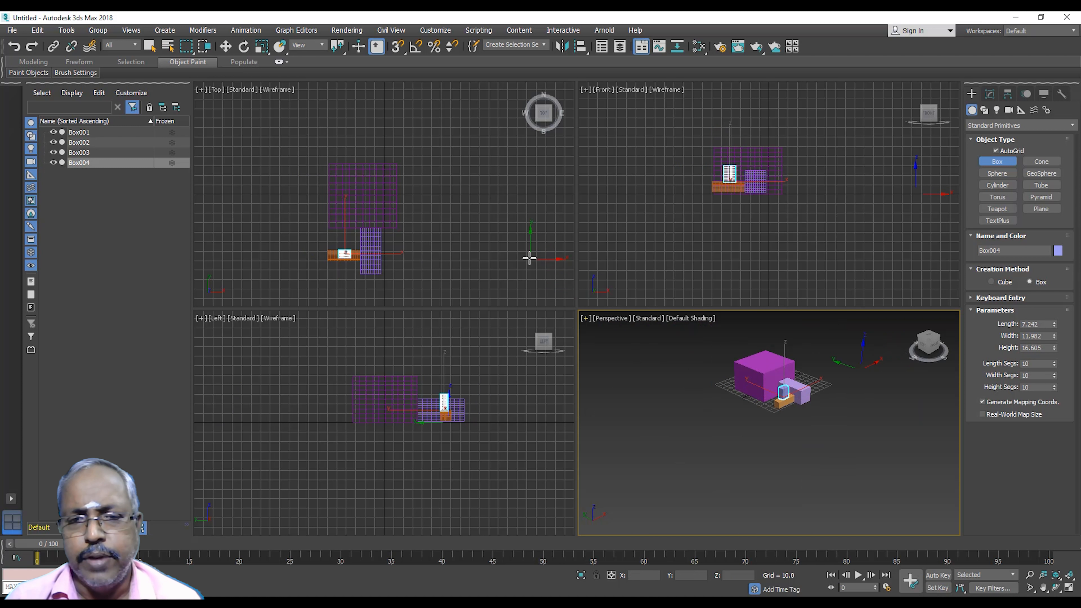
pyautogui.click(510, 245)
pyautogui.click(489, 248)
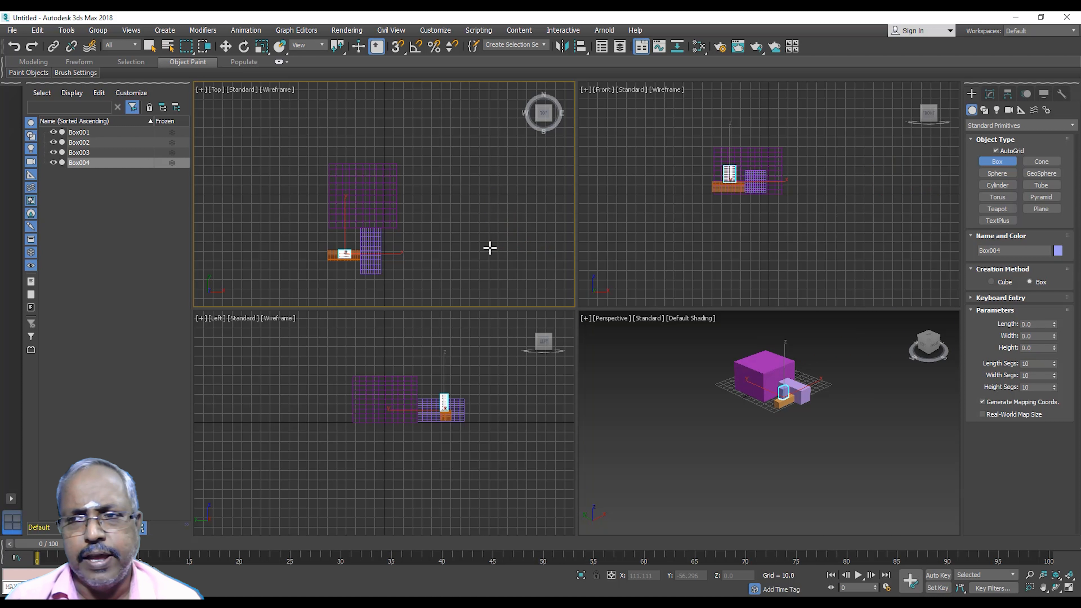
pyautogui.rightClick(490, 248)
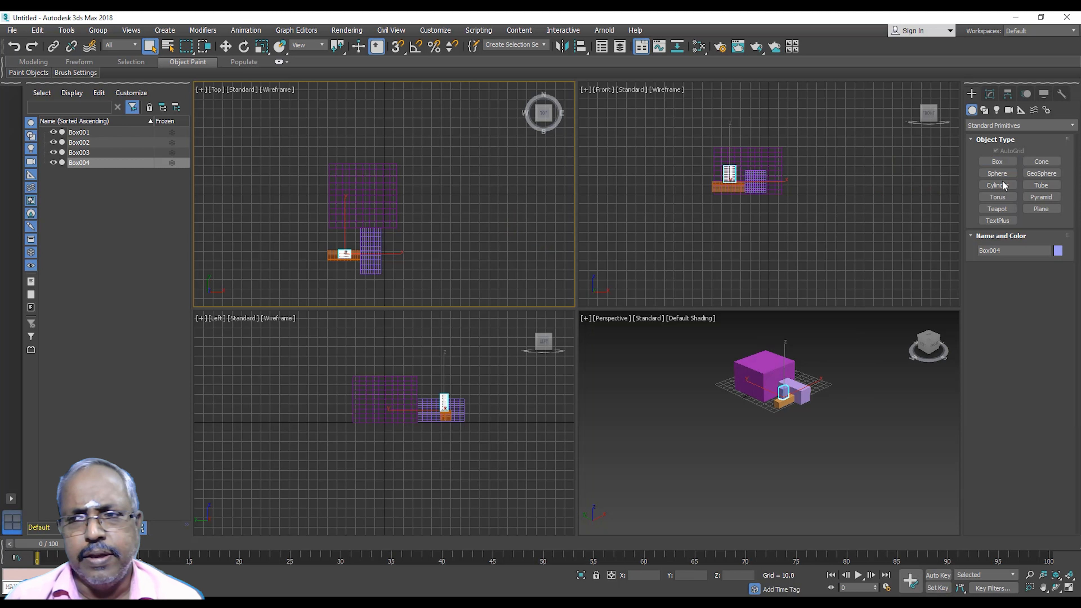
# Select all four boxes with a region in the Top view and delete them.
pyautogui.moveTo(241, 140); pyautogui.dragTo(470, 293)
pyautogui.press('Delete')
pyautogui.click(931, 170)
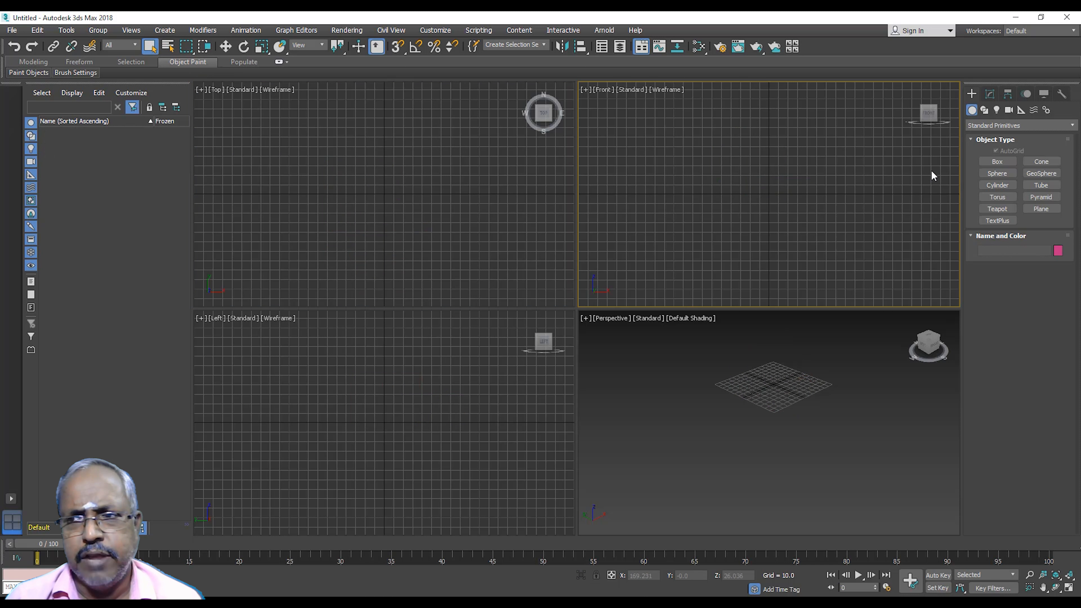
# Draw a cone about 78.8 high with a top radius of about 13.3 in the Top view, and enlarge its base radius to about 65.6.
pyautogui.click(1046, 158)
pyautogui.click(1022, 151)
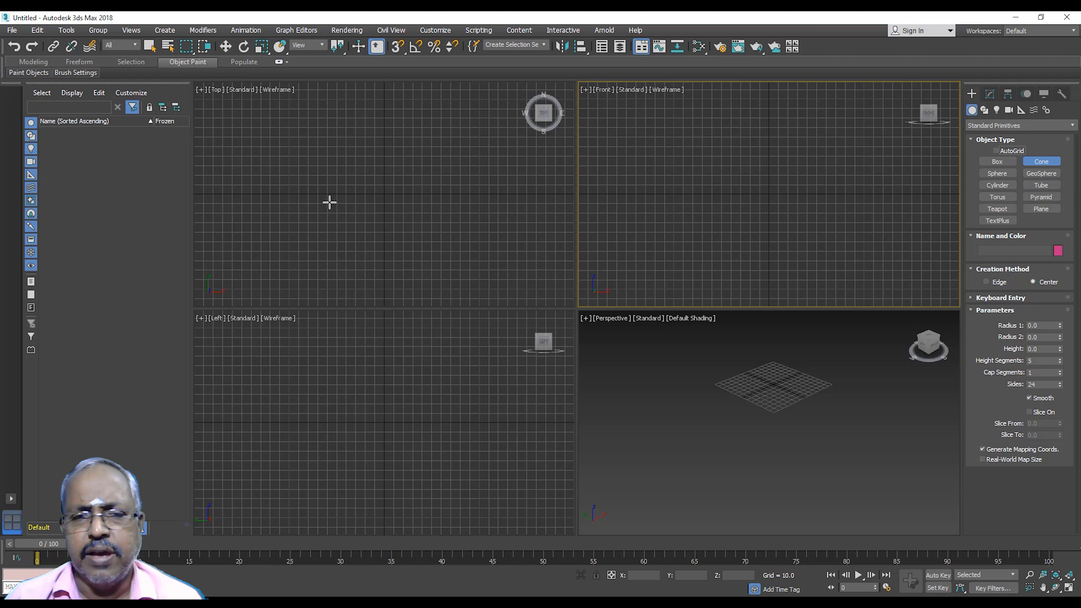
pyautogui.moveTo(353, 191); pyautogui.dragTo(391, 233)
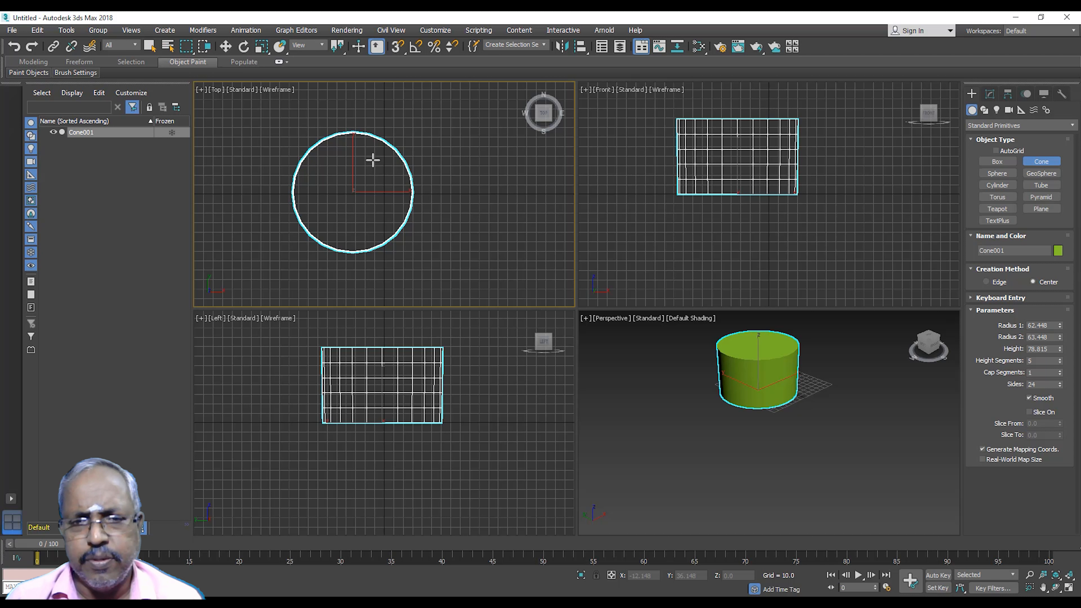
pyautogui.click(373, 160)
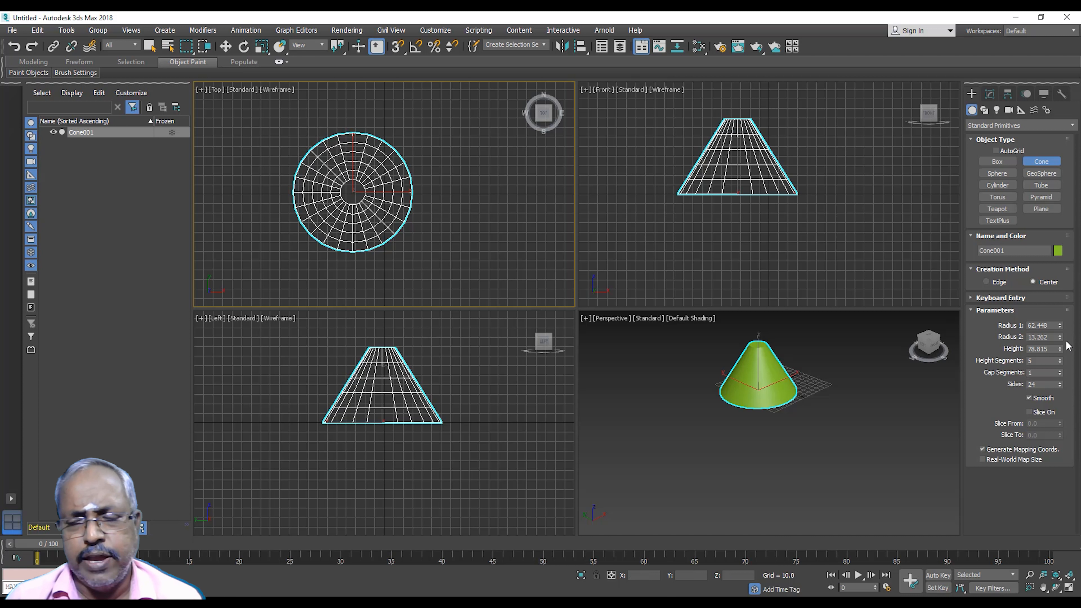
pyautogui.moveTo(1060, 327); pyautogui.dragTo(1059, 321)
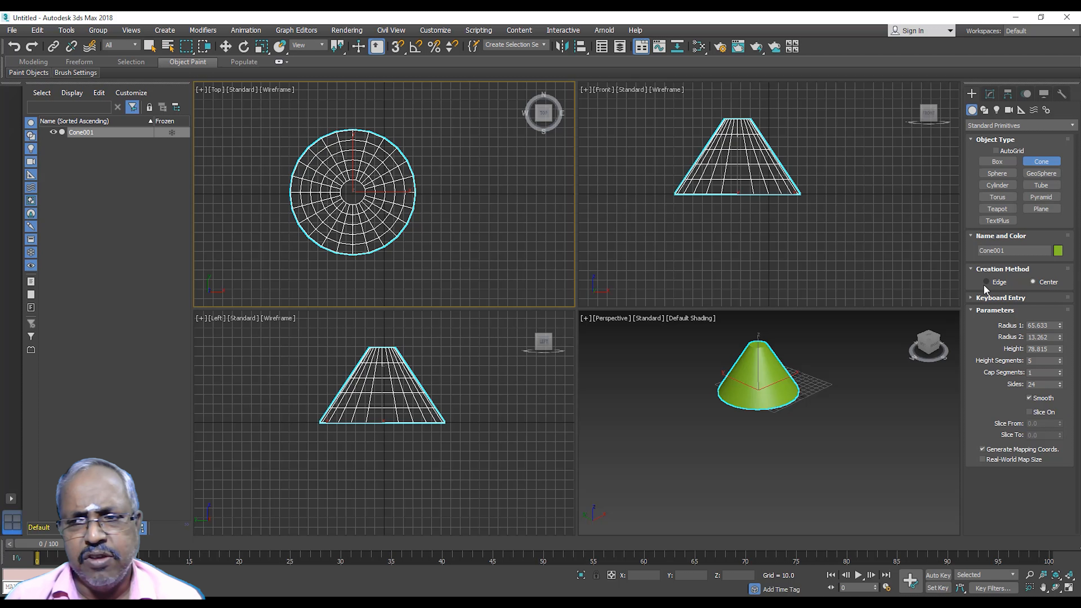
# Draw a cone about 30.8 high using the Edge method and another about 21.9 high, widening upward, using the Center method in the Top view.
pyautogui.moveTo(477, 231); pyautogui.dragTo(544, 279)
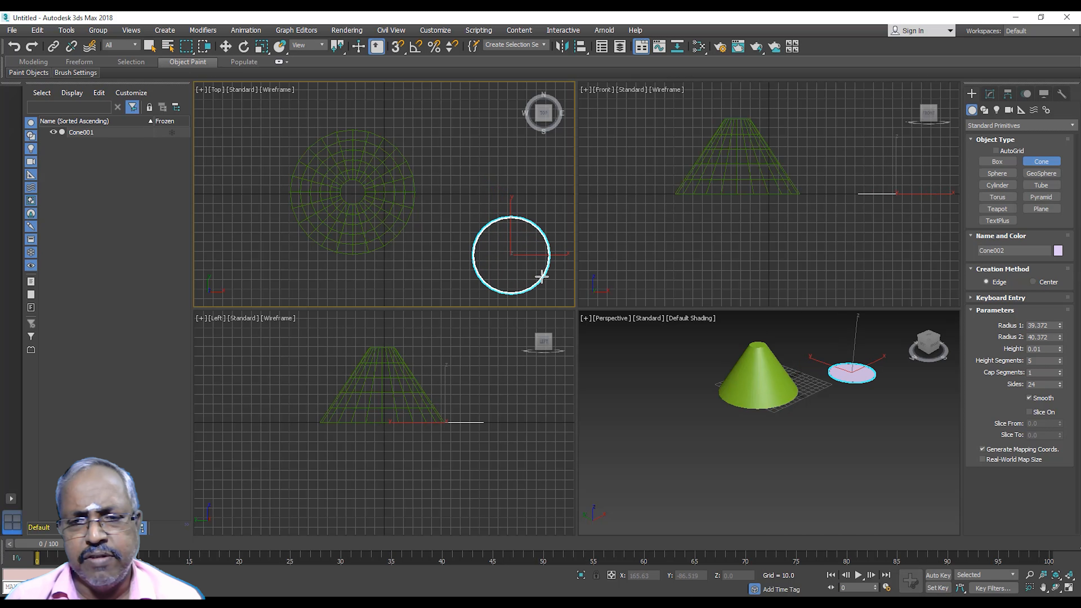
pyautogui.click(536, 248)
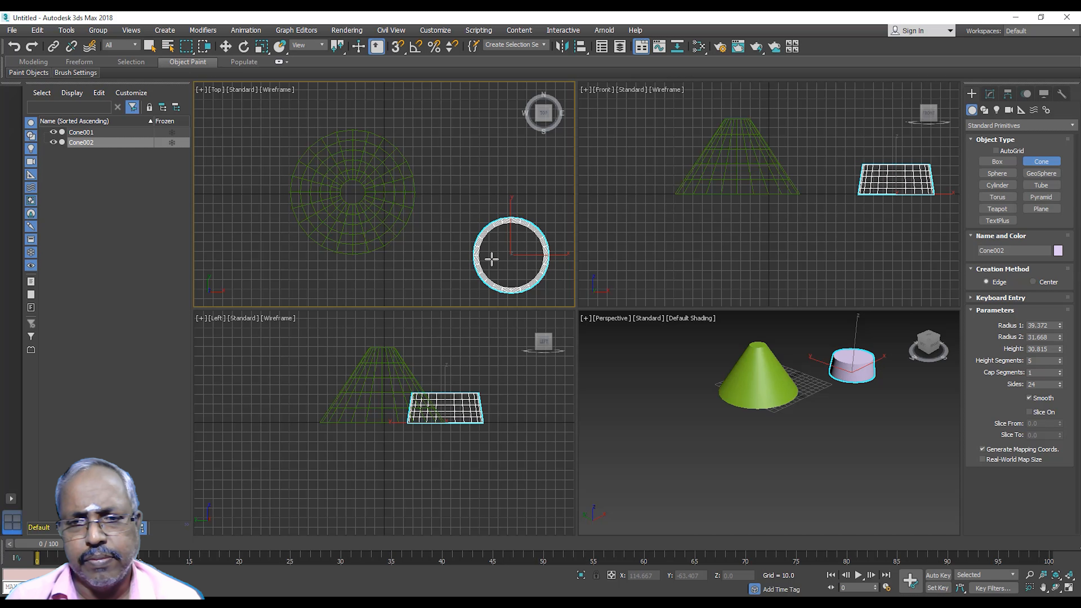
pyautogui.click(1033, 281)
pyautogui.moveTo(450, 183); pyautogui.dragTo(464, 219)
pyautogui.click(450, 167)
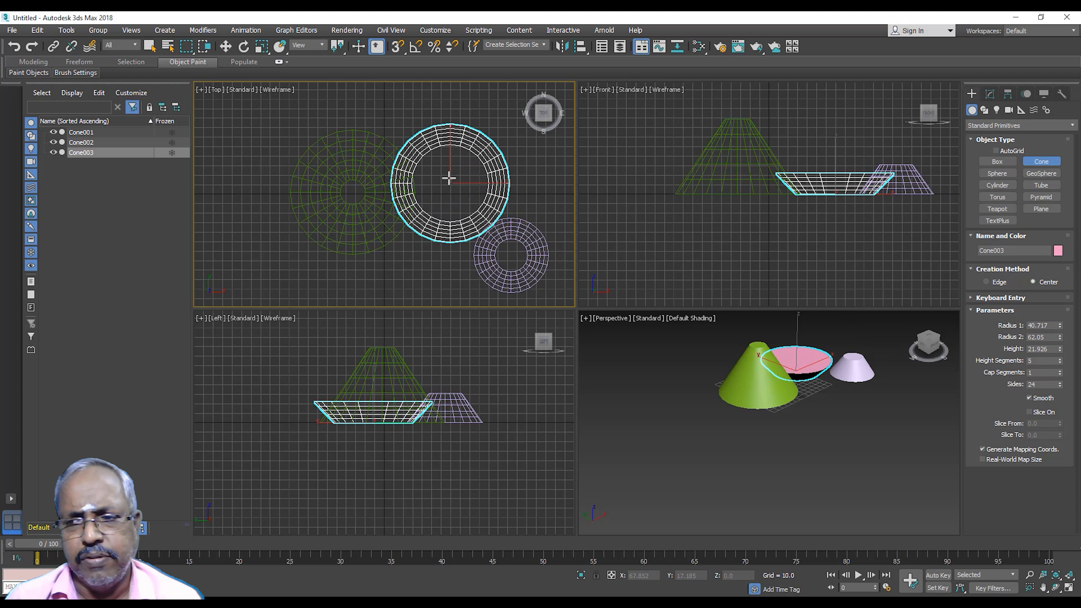
# Slice the pink cone from 87 to 28.5, raise its cap segments to 6, and end cone creation with nothing selected.
pyautogui.click(1030, 412)
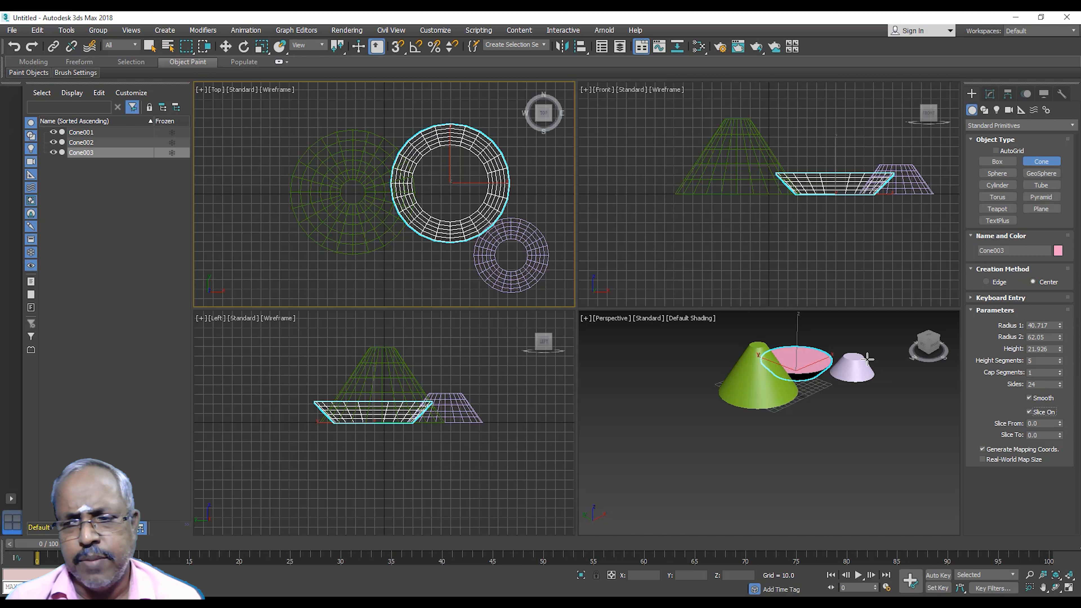
pyautogui.scroll(3, 836, 350)
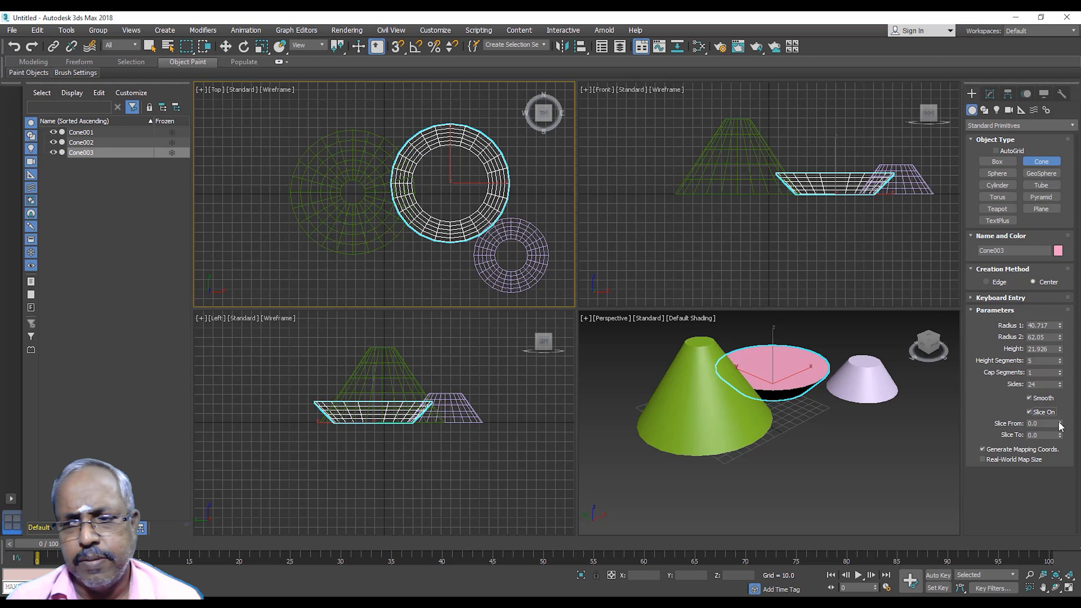
pyautogui.moveTo(1060, 426); pyautogui.dragTo(1047, 323)
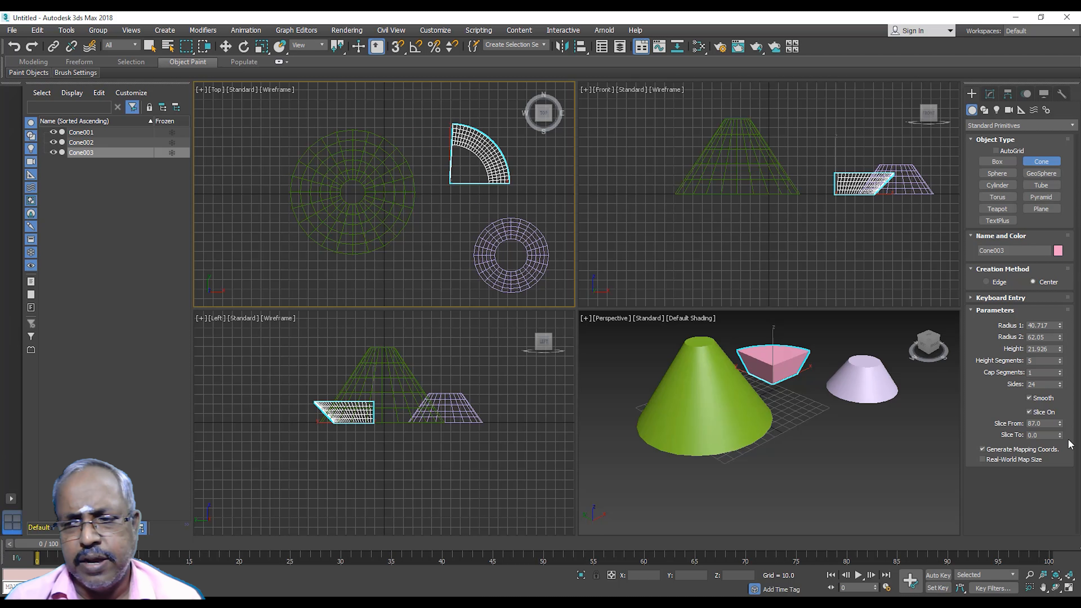
pyautogui.moveTo(1062, 439); pyautogui.dragTo(1073, 403)
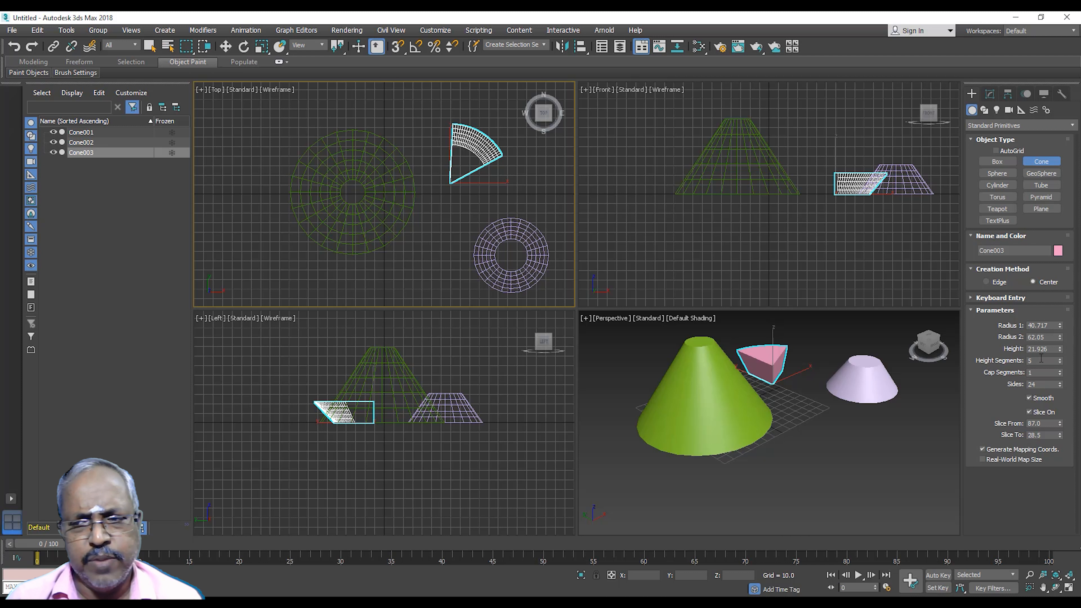
pyautogui.moveTo(1062, 375); pyautogui.dragTo(1069, 368)
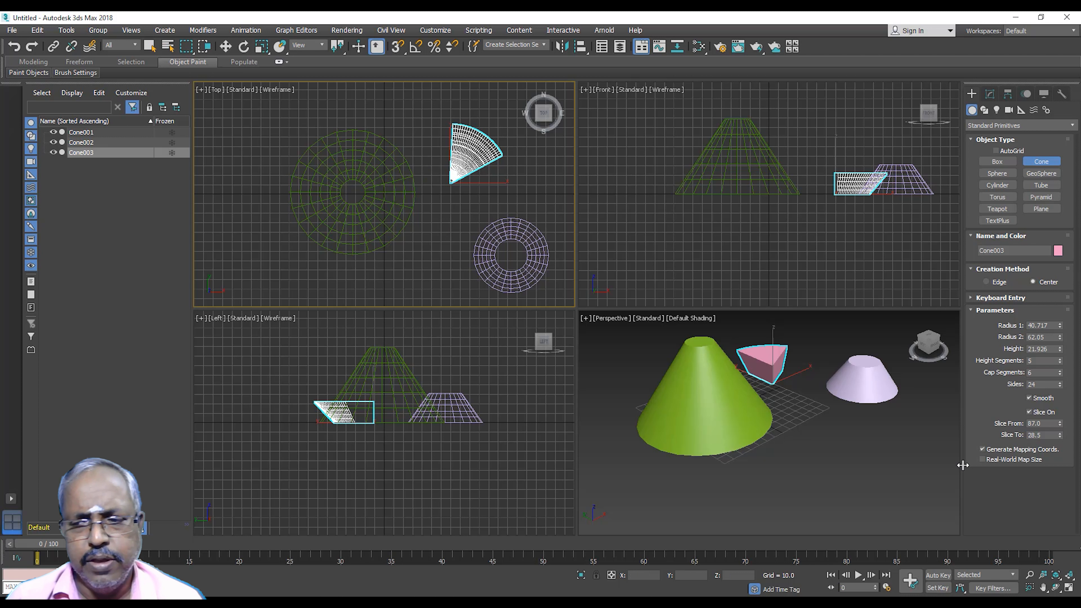
pyautogui.click(1071, 576)
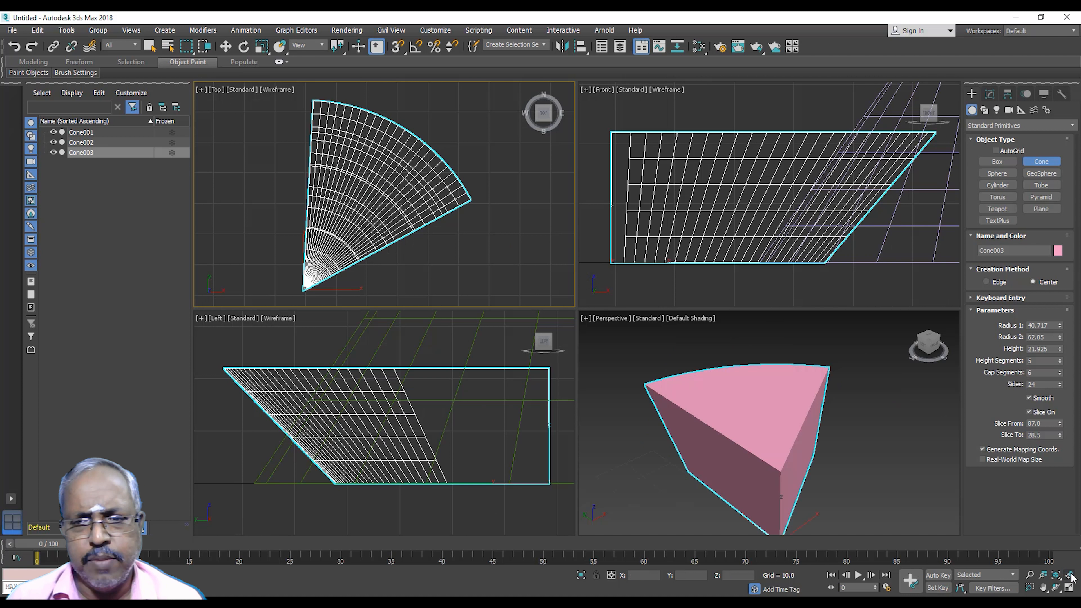
pyautogui.click(475, 267)
pyautogui.rightClick(477, 267)
pyautogui.click(455, 267)
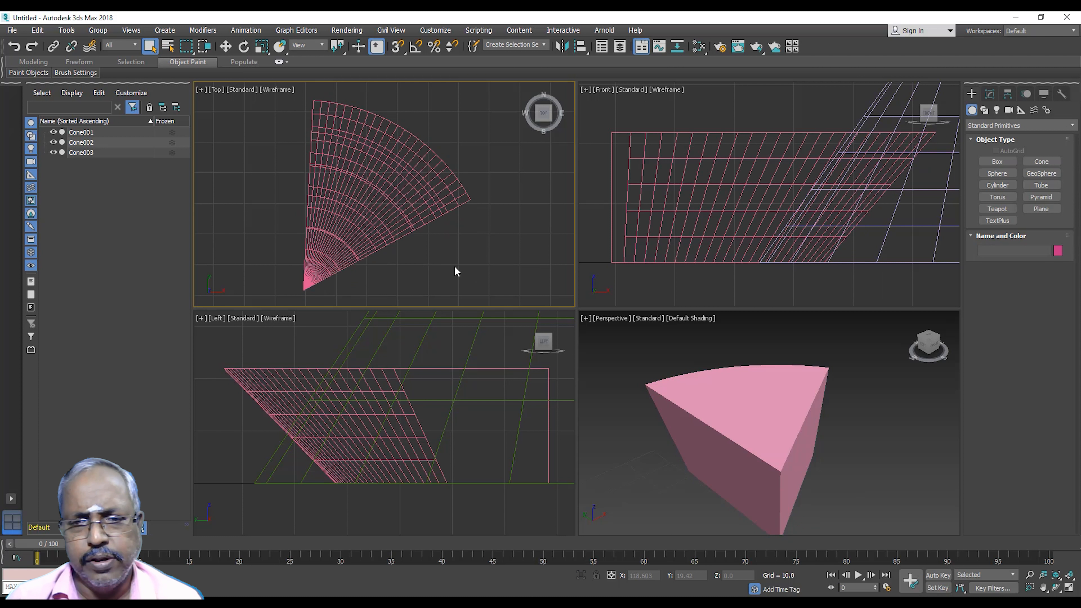
# Enable AutoGrid and draw a box about 16.6 long, 19.1 wide and 40.2 high on the green cone's sloping surface.
pyautogui.click(1070, 576)
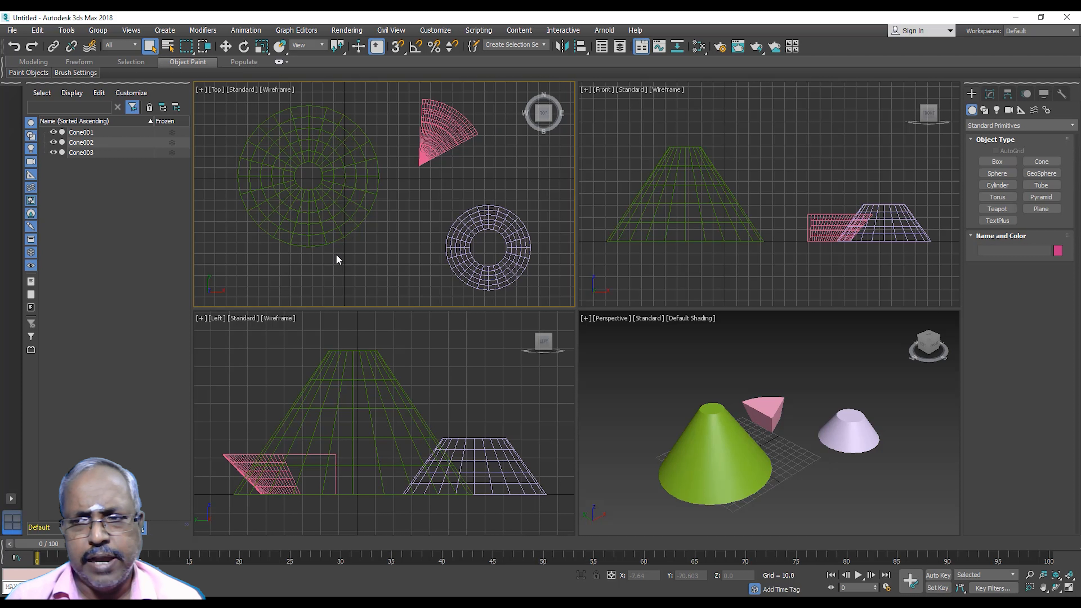
pyautogui.click(1055, 165)
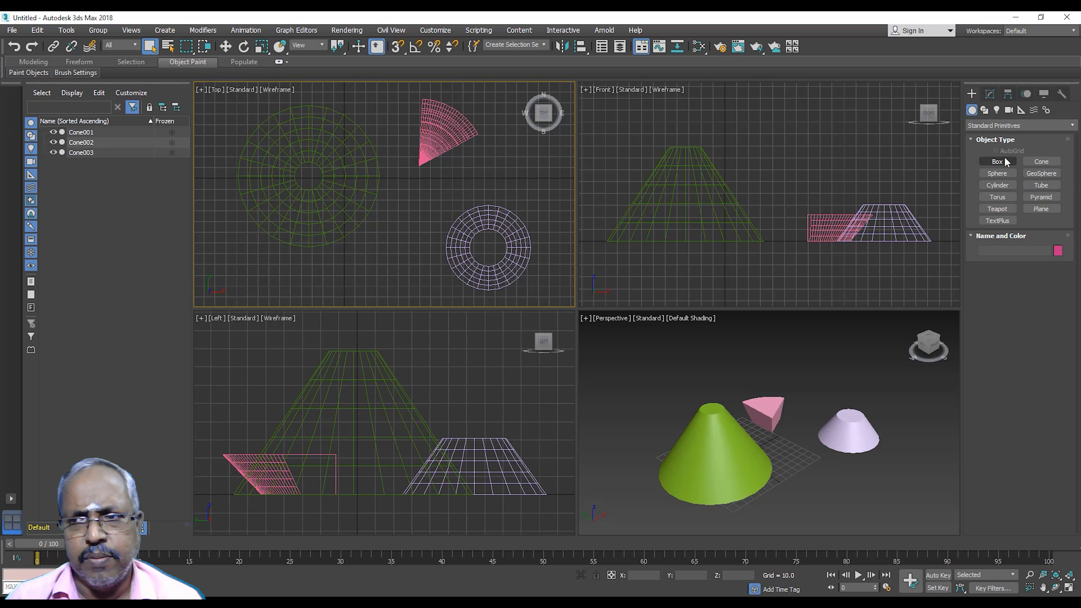
pyautogui.click(997, 162)
pyautogui.click(996, 151)
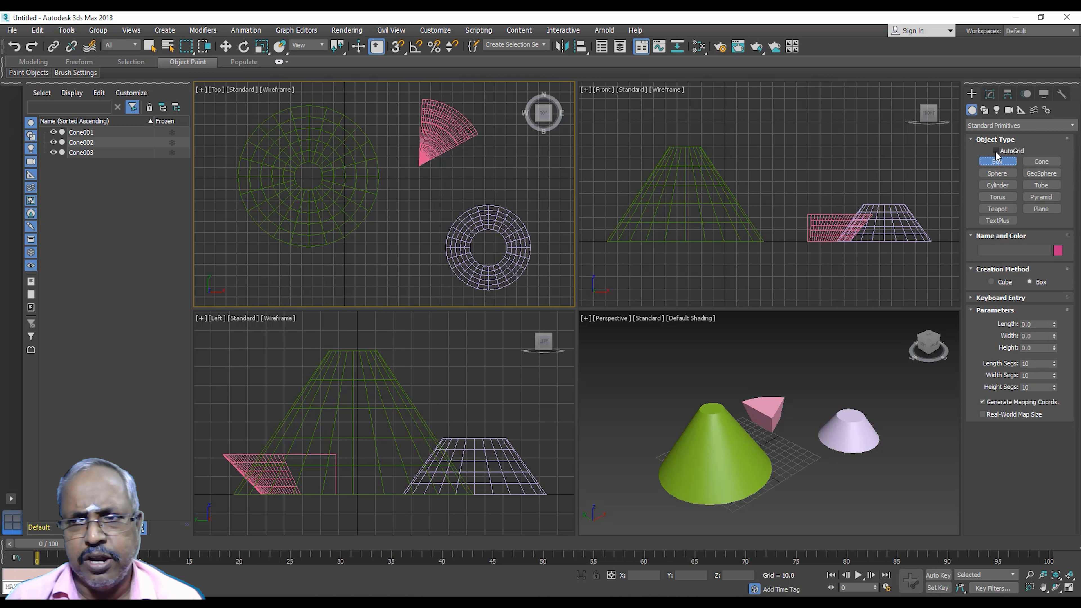
pyautogui.moveTo(715, 453); pyautogui.dragTo(735, 471)
pyautogui.click(743, 417)
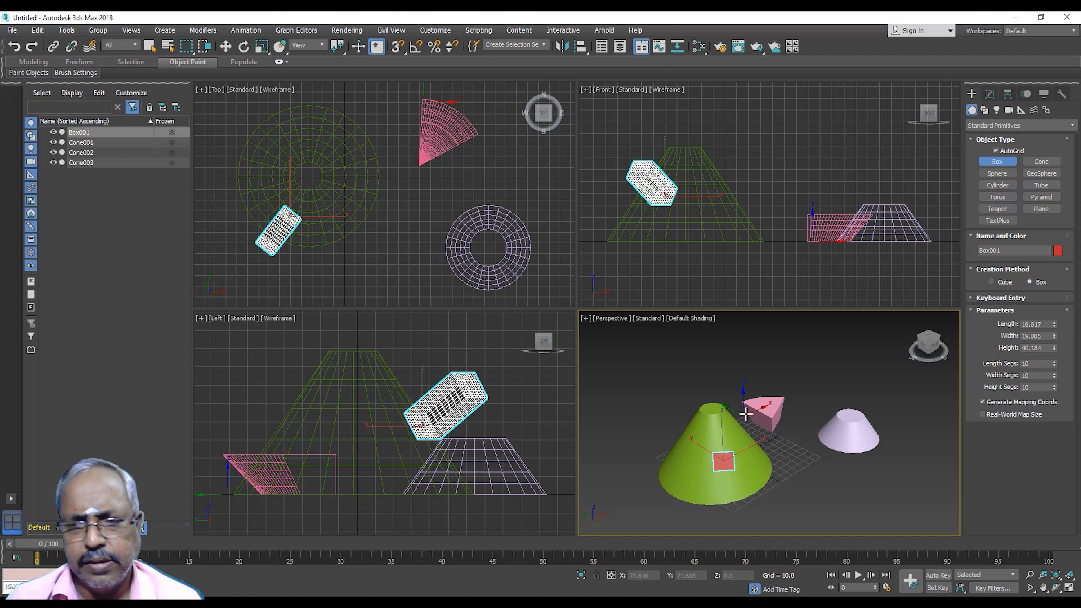
# Draw a cone with radii of about 21.7 and 9.2 and a height of about 34.2 on the green cone's side with AutoGrid.
pyautogui.click(1041, 161)
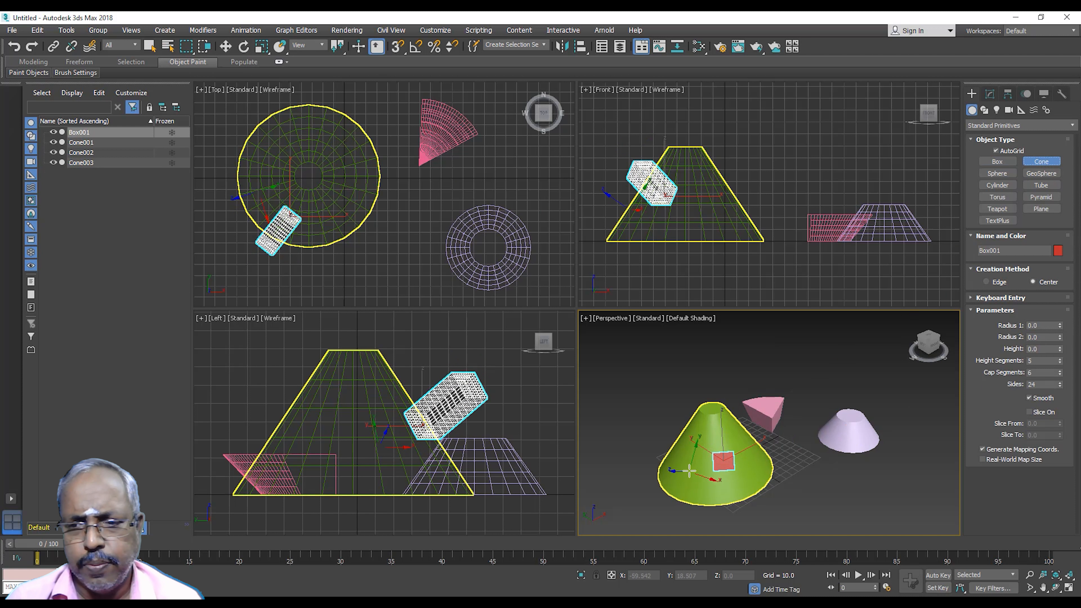
pyautogui.moveTo(678, 448); pyautogui.dragTo(683, 465)
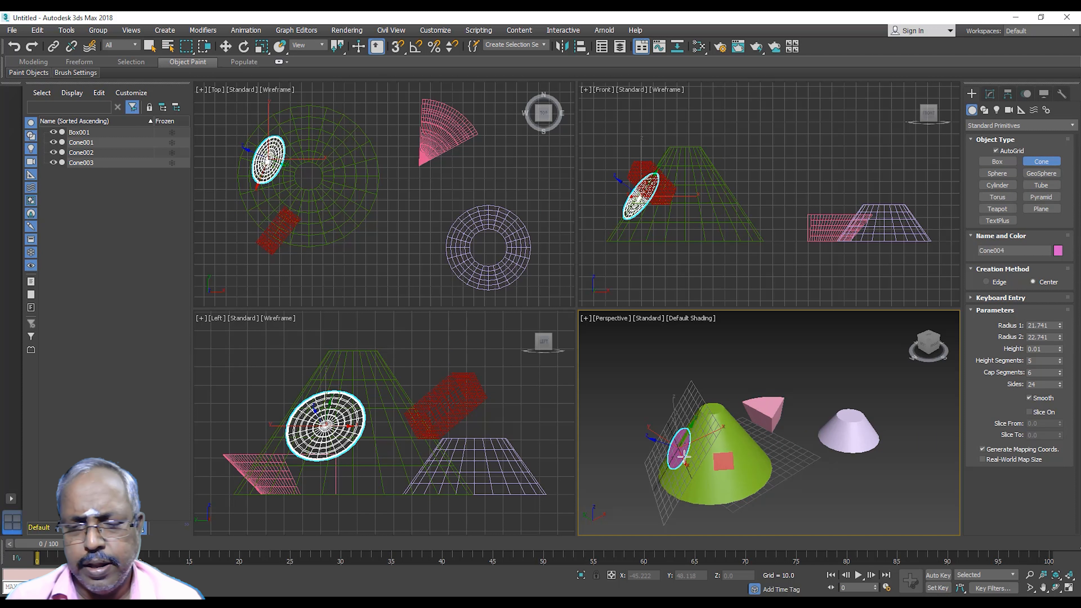
pyautogui.click(669, 444)
pyautogui.click(654, 437)
pyautogui.click(654, 451)
# Draw an outward-widening cone with radii of about 4.5 and 17.7, about 8.2 high, on the green cone's slope above the box.
pyautogui.hotkey('alt', 'w')
pyautogui.scroll(5, 536, 350)
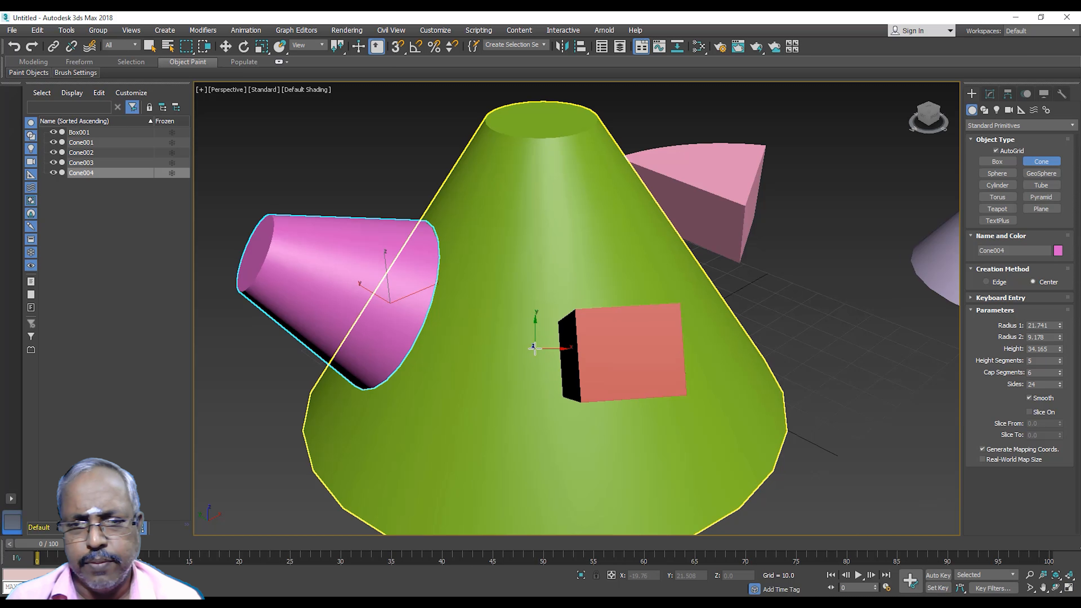
pyautogui.scroll(-3, 536, 349)
pyautogui.moveTo(528, 276); pyautogui.dragTo(522, 258)
pyautogui.click(519, 232)
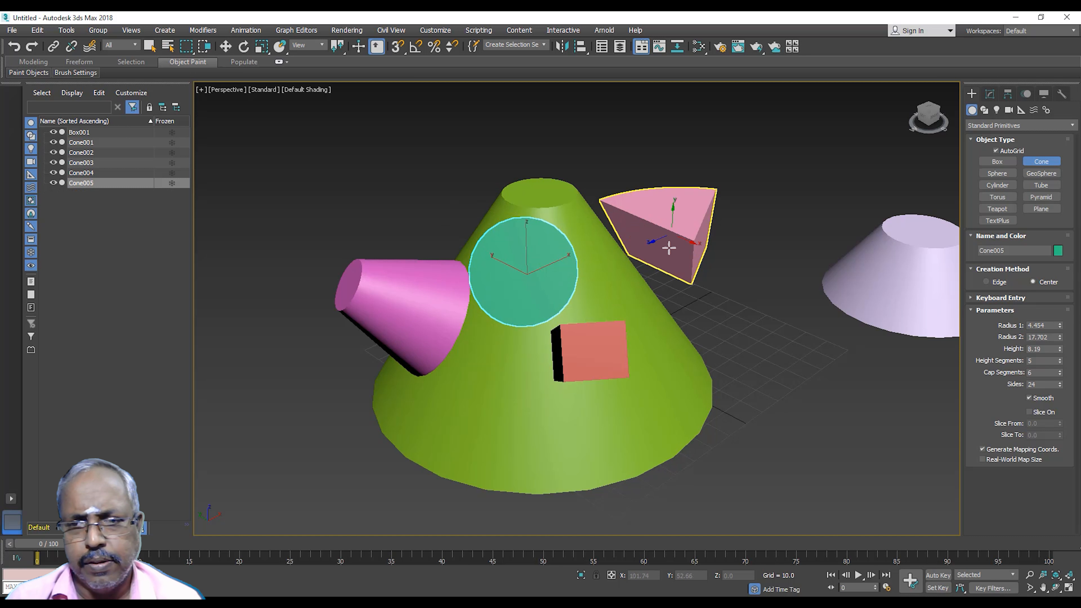
# Draw a small cone with radii of about 11.1 and 7 and a height of about 20.5 on the green cone, beyond the box.
pyautogui.scroll(-4, 656, 375)
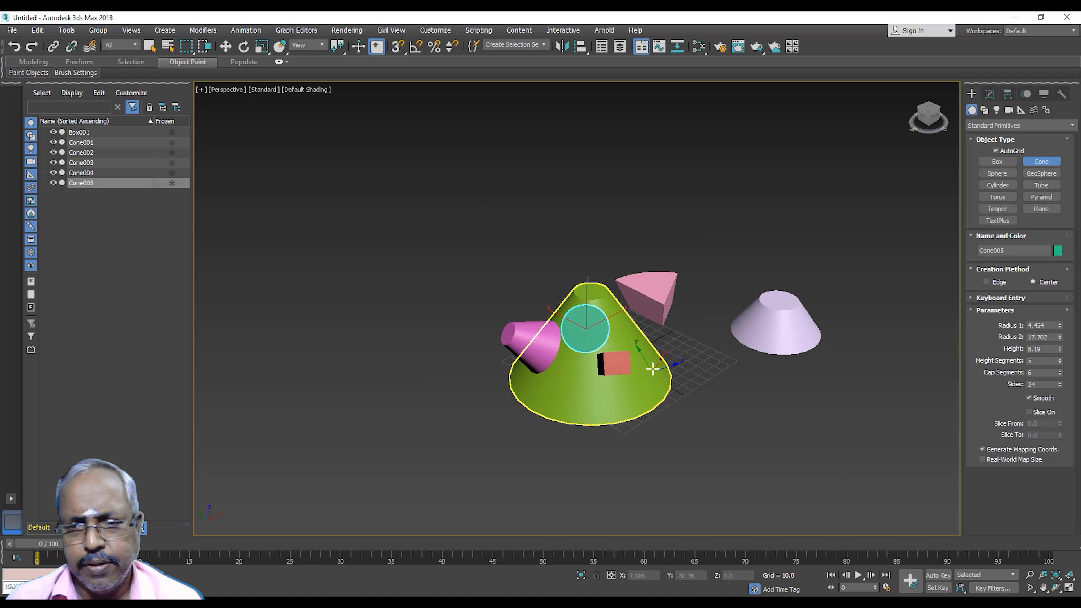
pyautogui.moveTo(648, 364); pyautogui.dragTo(655, 371)
pyautogui.click(673, 357)
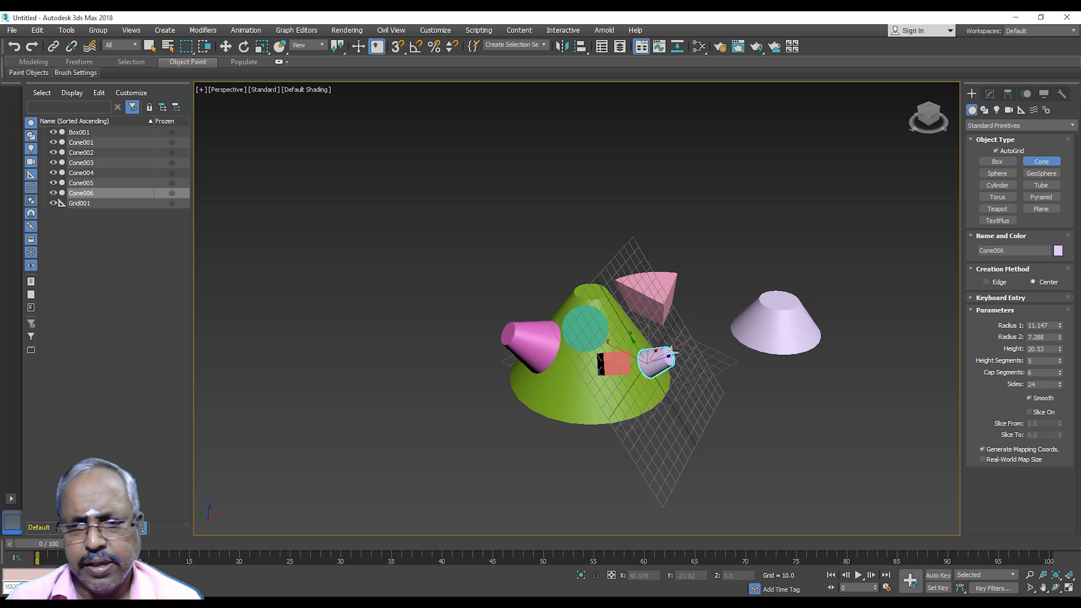
pyautogui.click(672, 351)
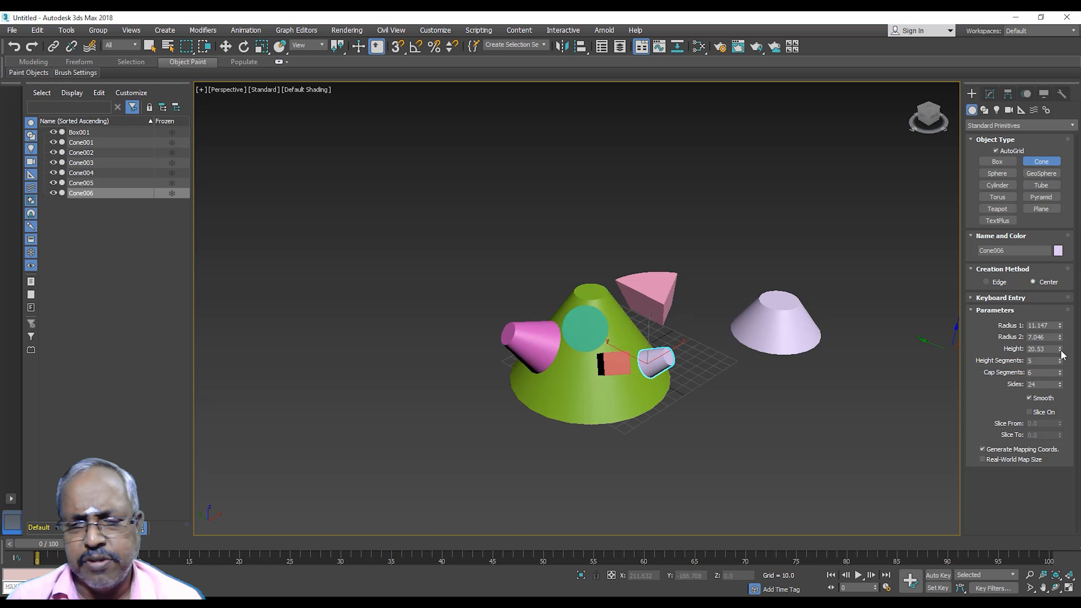
# Return to the four-viewport layout, end creation, and region-select all objects in the Top view to delete them.
pyautogui.click(1070, 589)
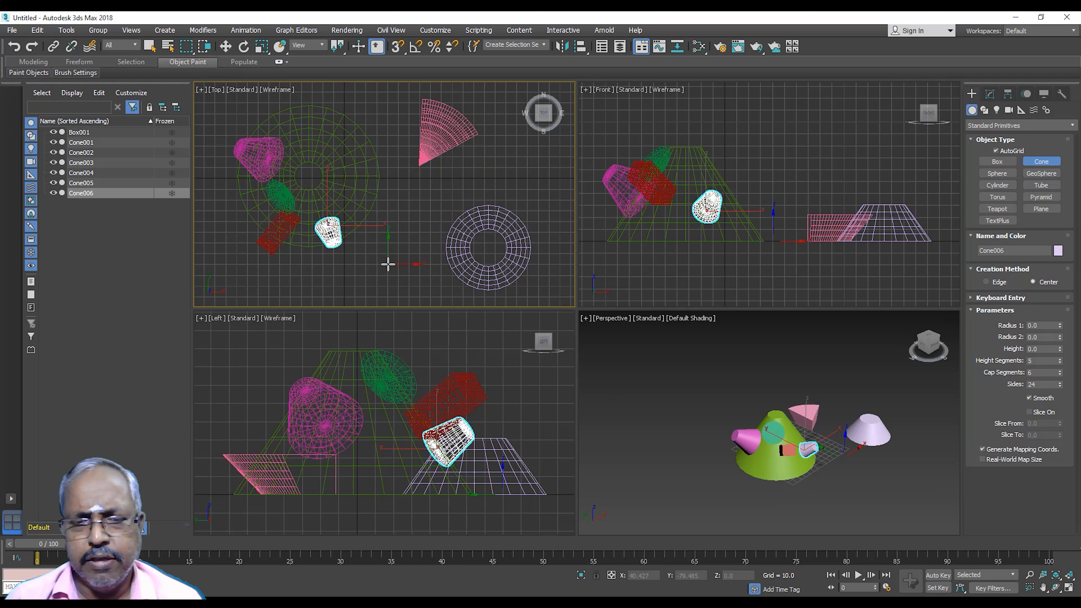
pyautogui.scroll(-4, 389, 264)
pyautogui.moveTo(315, 190); pyautogui.dragTo(427, 247)
pyautogui.rightClick(477, 219)
pyautogui.rightClick(483, 219)
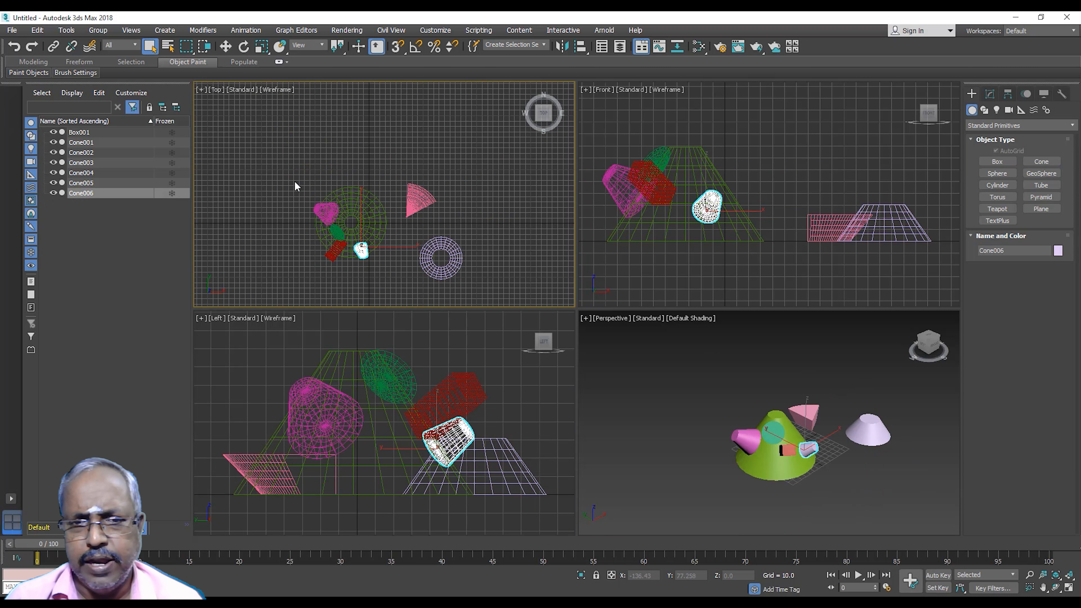
pyautogui.moveTo(497, 274); pyautogui.dragTo(497, 275)
pyautogui.press('Delete')
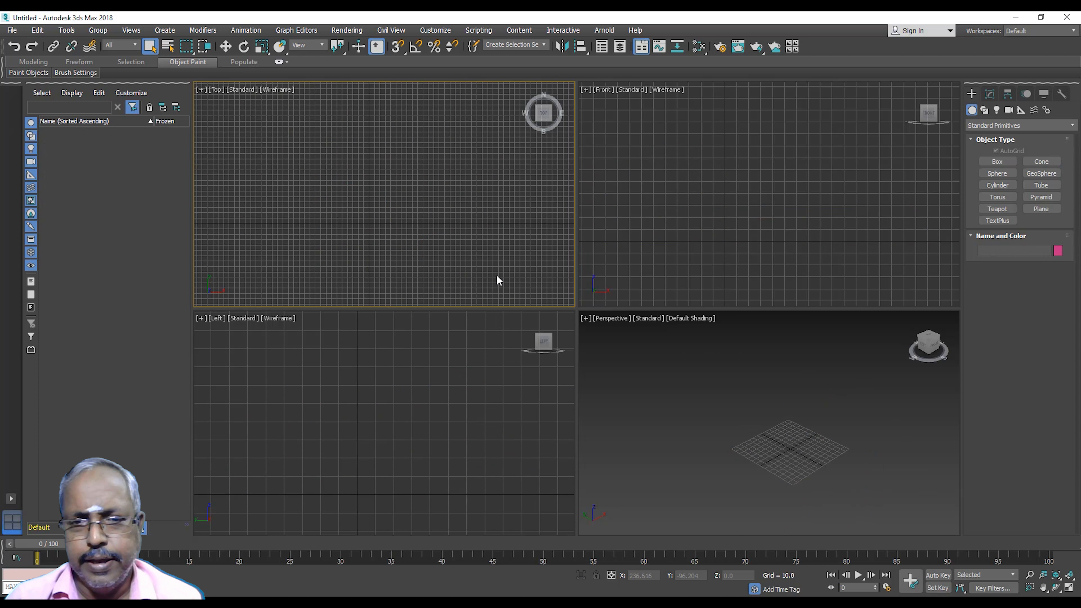
# Draw a sphere with a radius of about 98.3 in the Top view with AutoGrid enabled.
pyautogui.click(997, 174)
pyautogui.click(996, 151)
pyautogui.moveTo(320, 200); pyautogui.dragTo(349, 242)
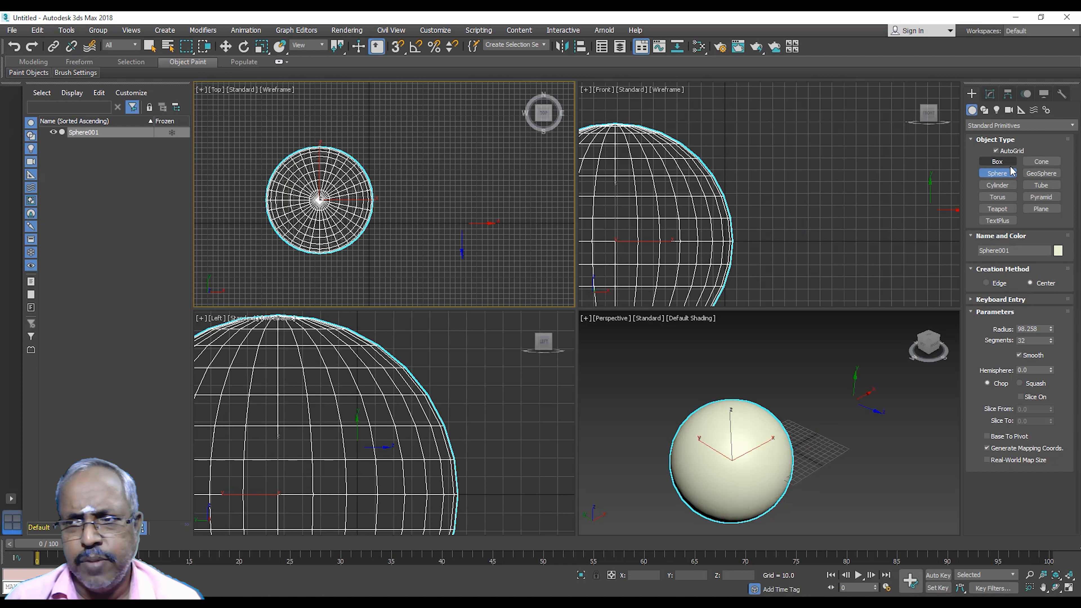
# Draw a cone with radii of about 23.7 and 9 and a height of about 82.8 on the sphere's surface in the Perspective view.
pyautogui.click(1041, 161)
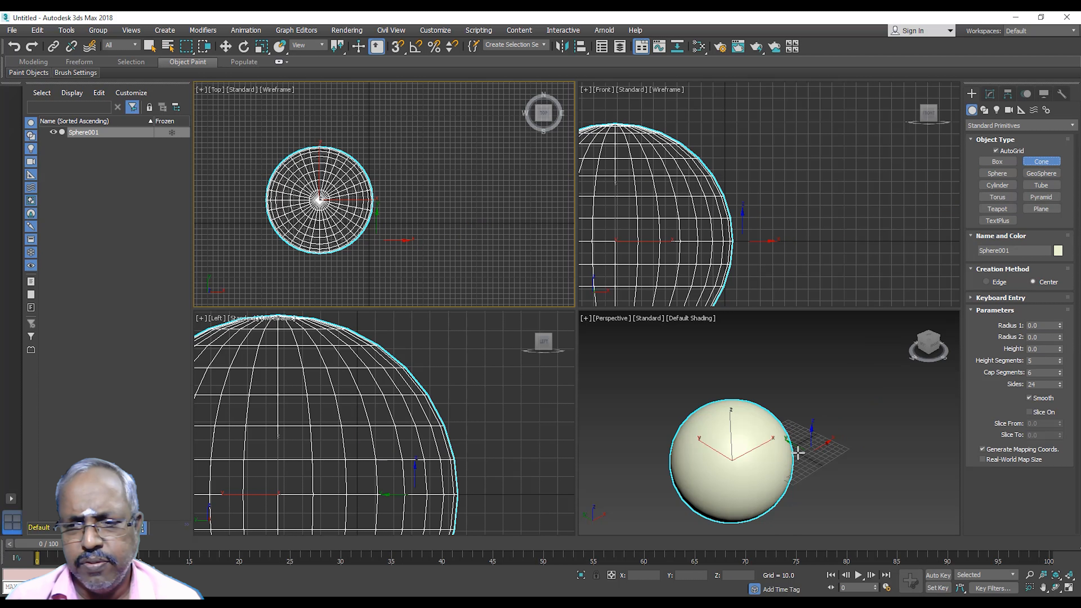
pyautogui.moveTo(757, 443); pyautogui.dragTo(772, 436)
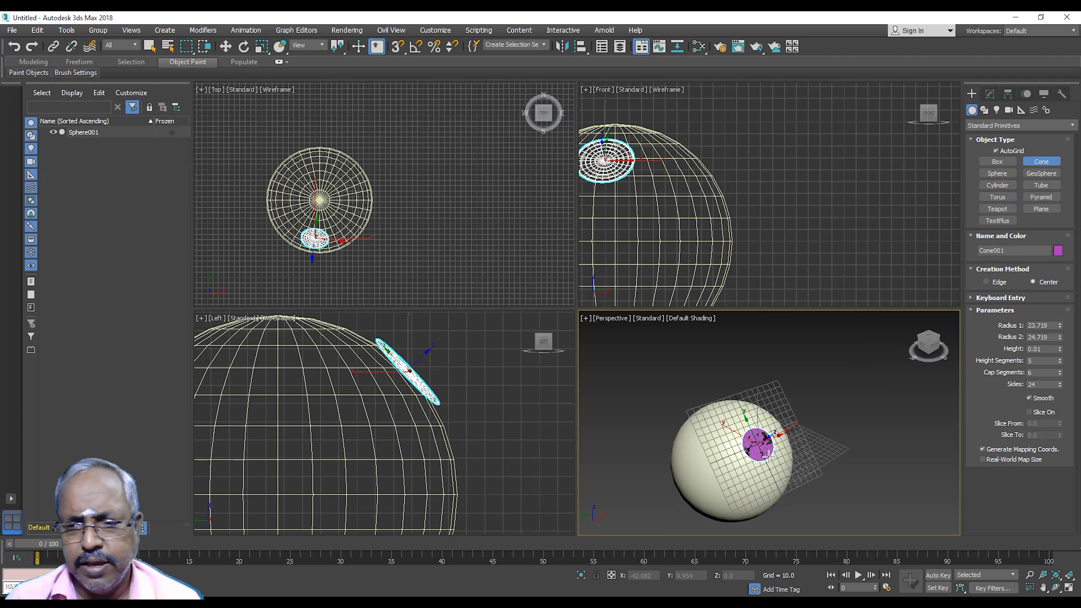
pyautogui.click(825, 454)
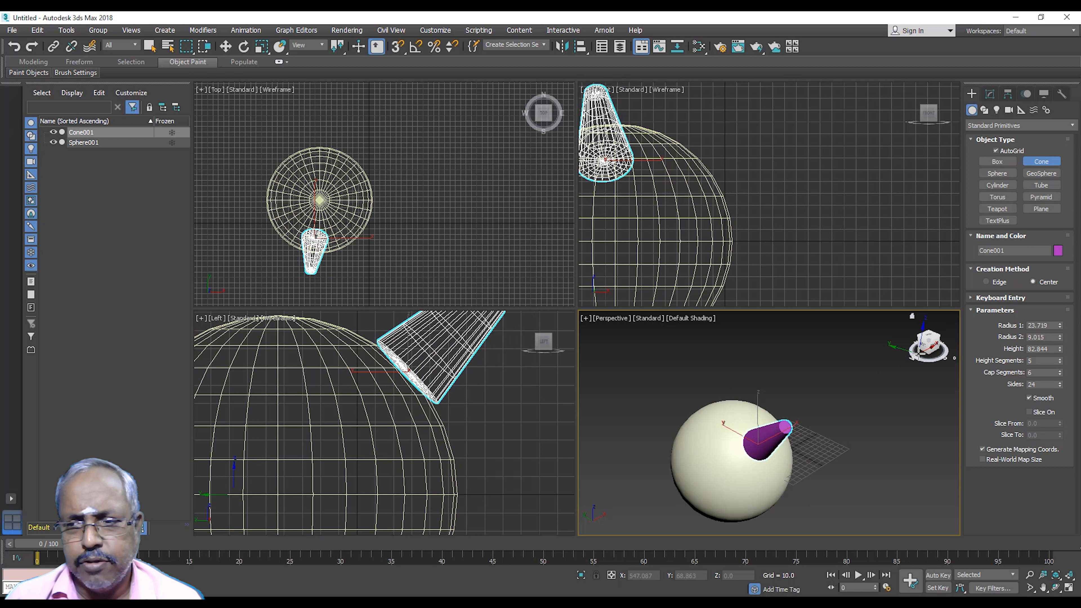
# Draw a second cone on the opposite side of the sphere's surface, with radii of about 33.7 and 8.7 and a height of about 59.6.
pyautogui.click(923, 344)
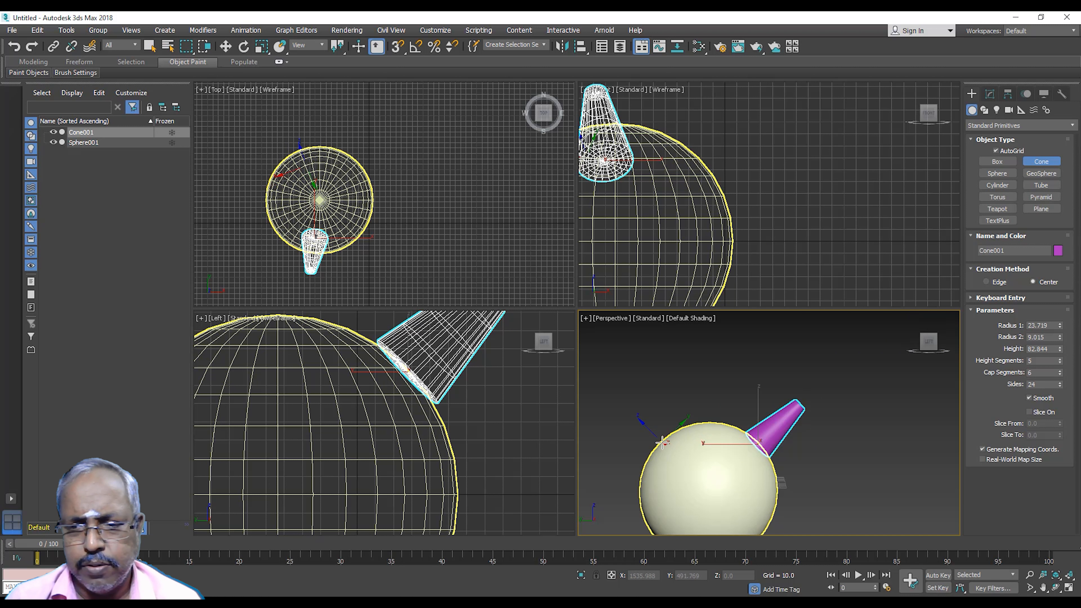
pyautogui.moveTo(662, 440); pyautogui.dragTo(671, 435)
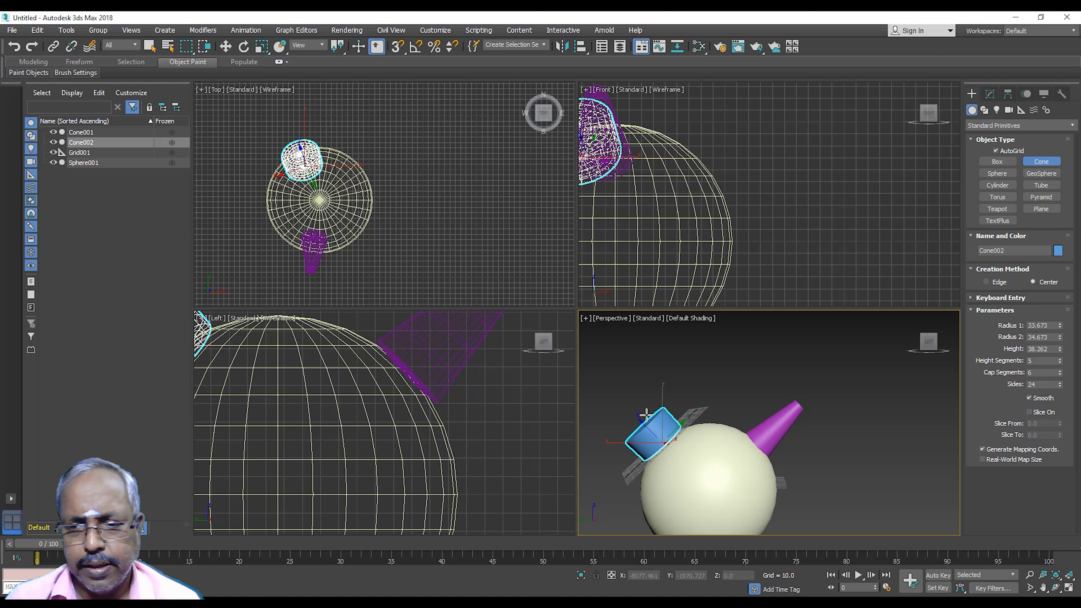
pyautogui.click(646, 408)
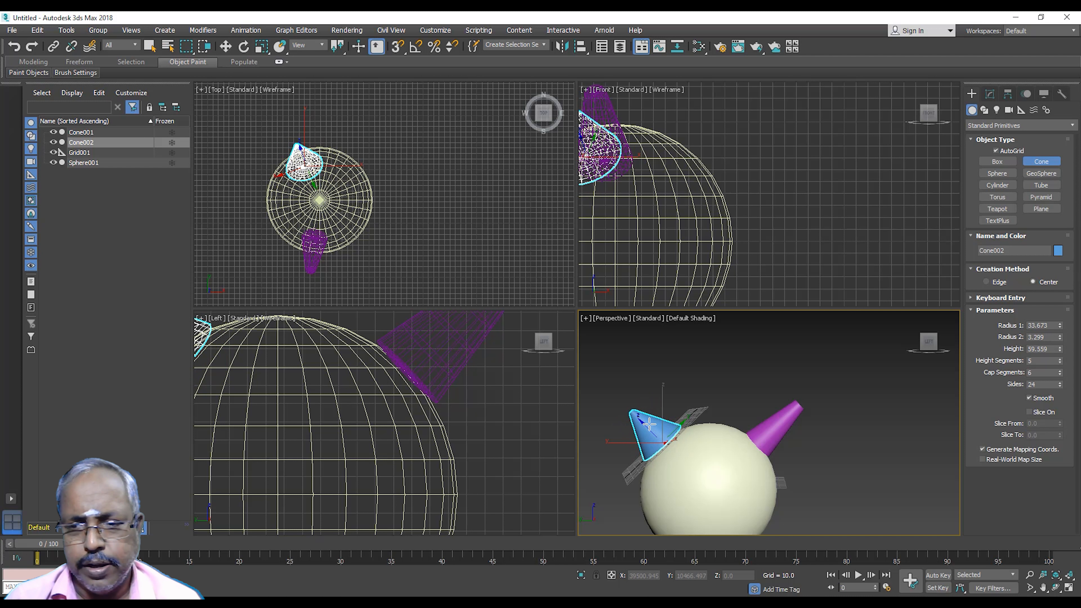
pyautogui.click(665, 398)
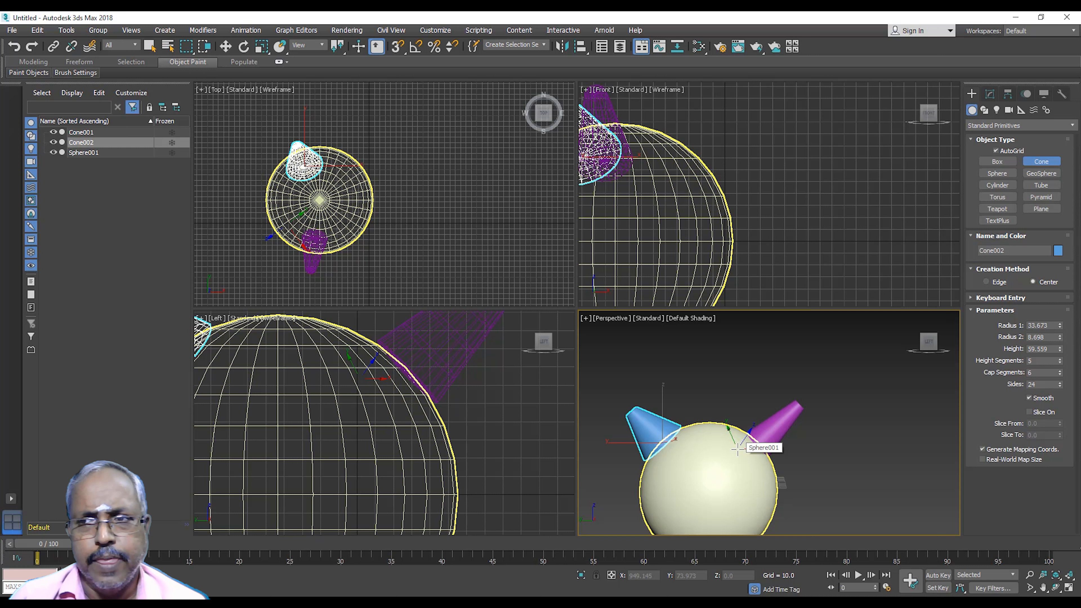
# Start a new sphere and set its Hemisphere value to 0.5 before drawing it.
pyautogui.click(1040, 175)
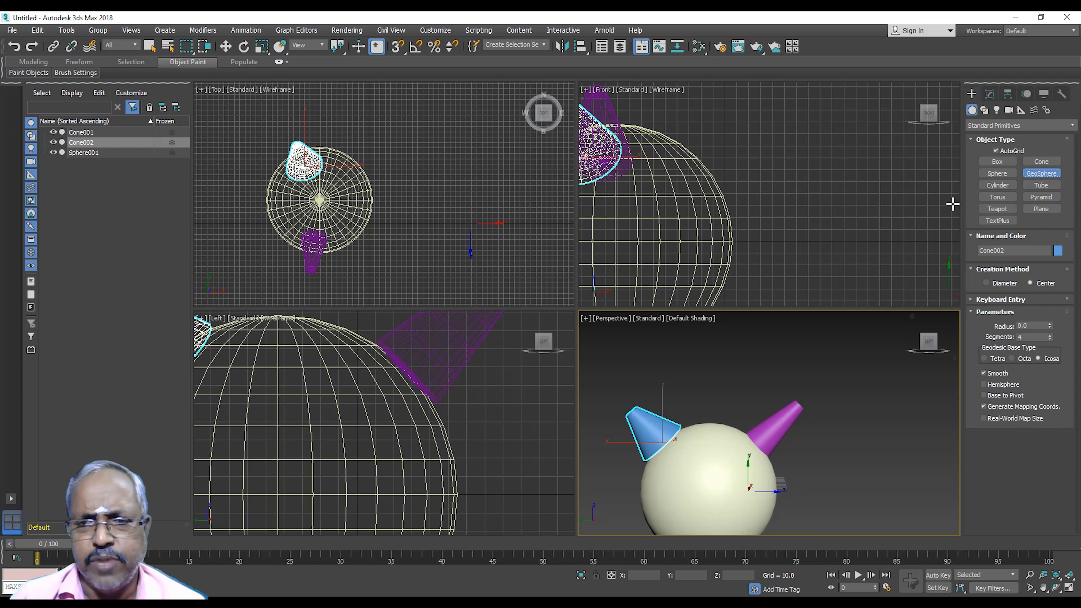
pyautogui.click(988, 175)
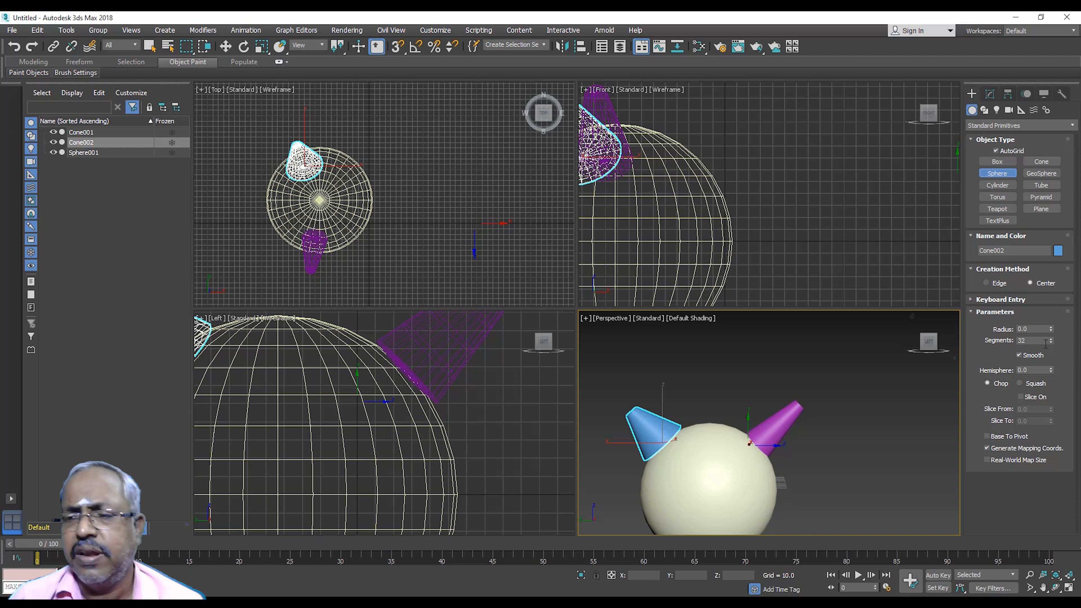
pyautogui.moveTo(1051, 368); pyautogui.dragTo(1047, 338)
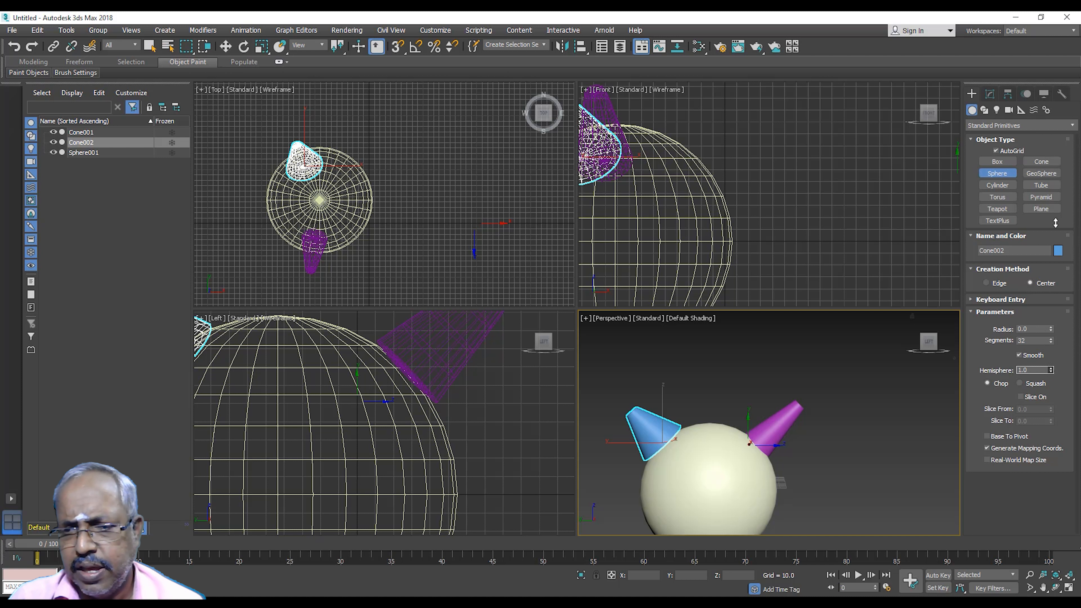
pyautogui.moveTo(1075, 367); pyautogui.dragTo(1074, 367)
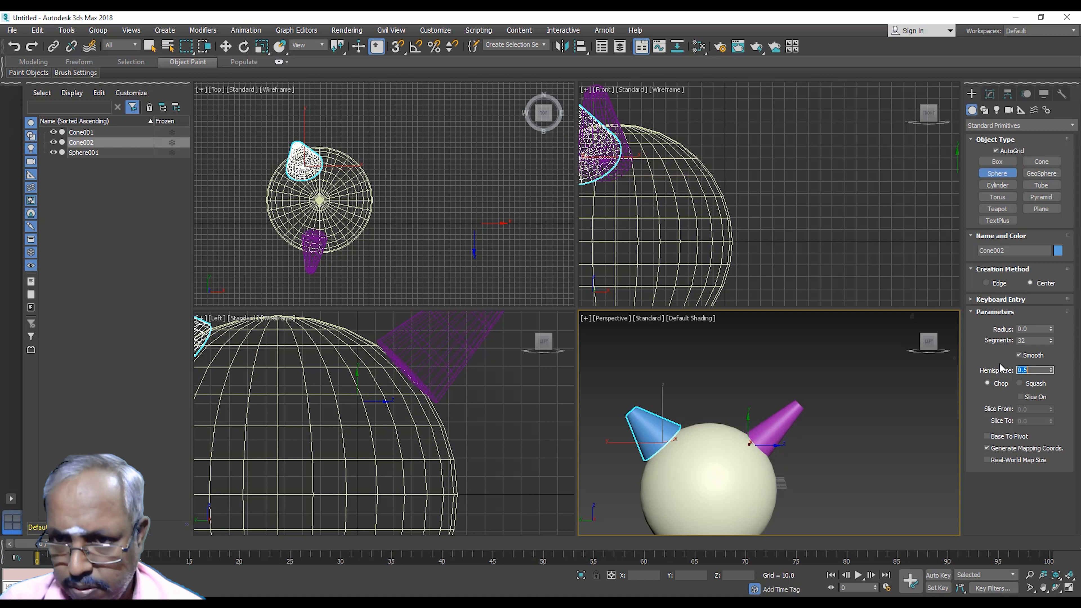
# Try slice settings for the new sphere, with Slice From at 35.5.
pyautogui.click(1026, 399)
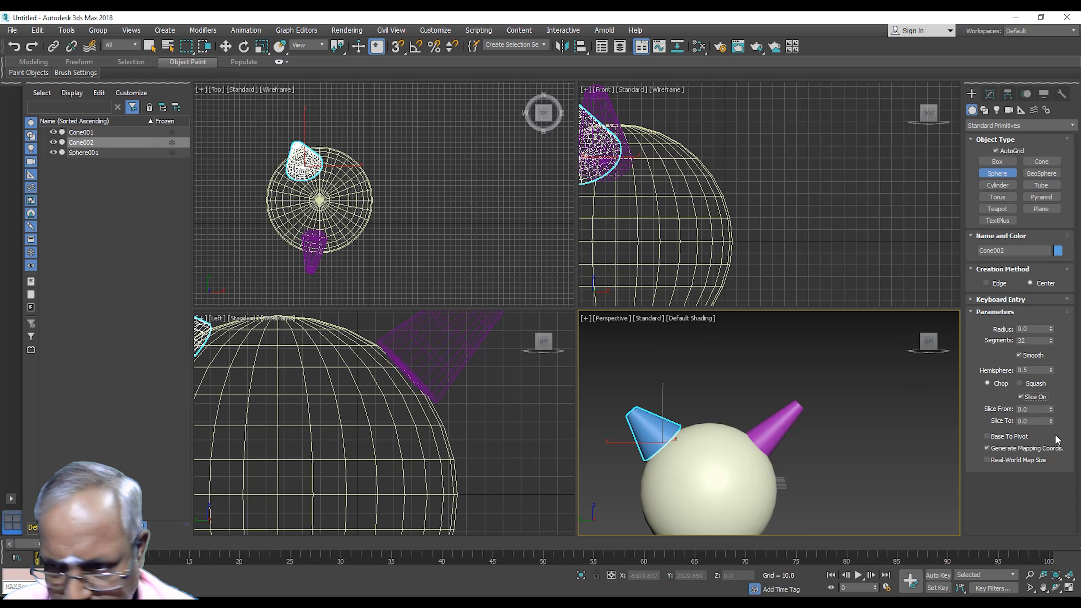
pyautogui.moveTo(1051, 412); pyautogui.dragTo(1051, 404)
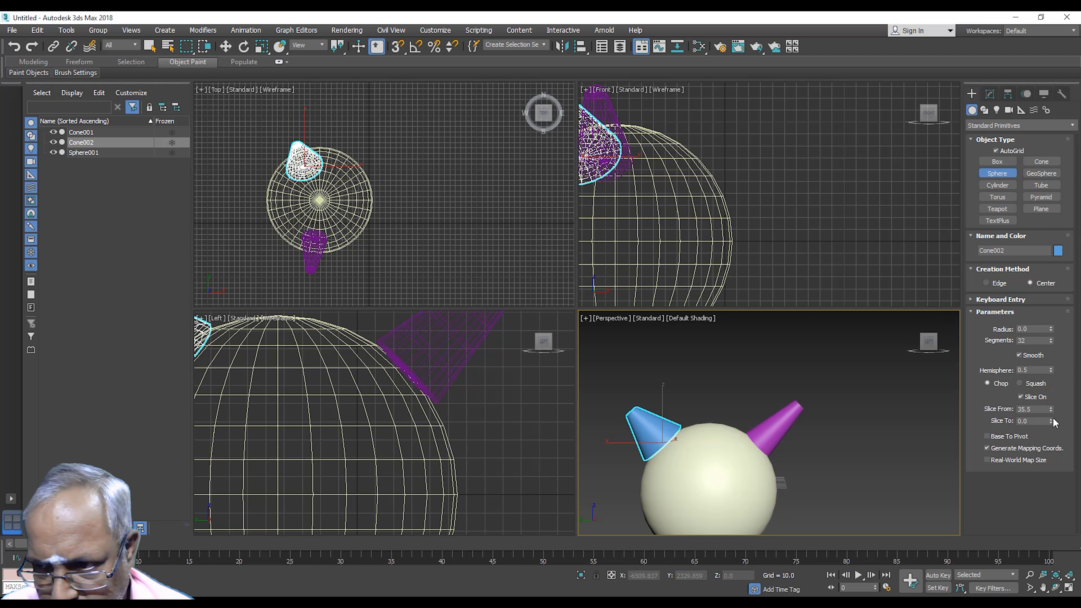
pyautogui.moveTo(1050, 420); pyautogui.dragTo(1049, 374)
# Draw the half sphere with a radius of about 73.8 beside the existing sphere in the Top view, and end creation.
pyautogui.click(456, 246)
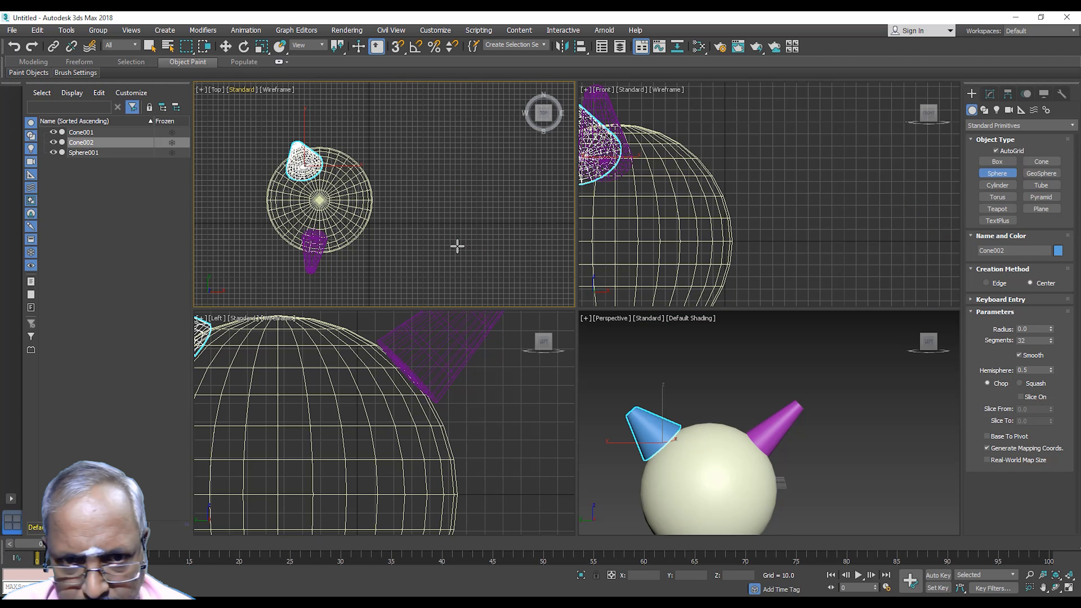
pyautogui.moveTo(455, 229); pyautogui.dragTo(490, 211)
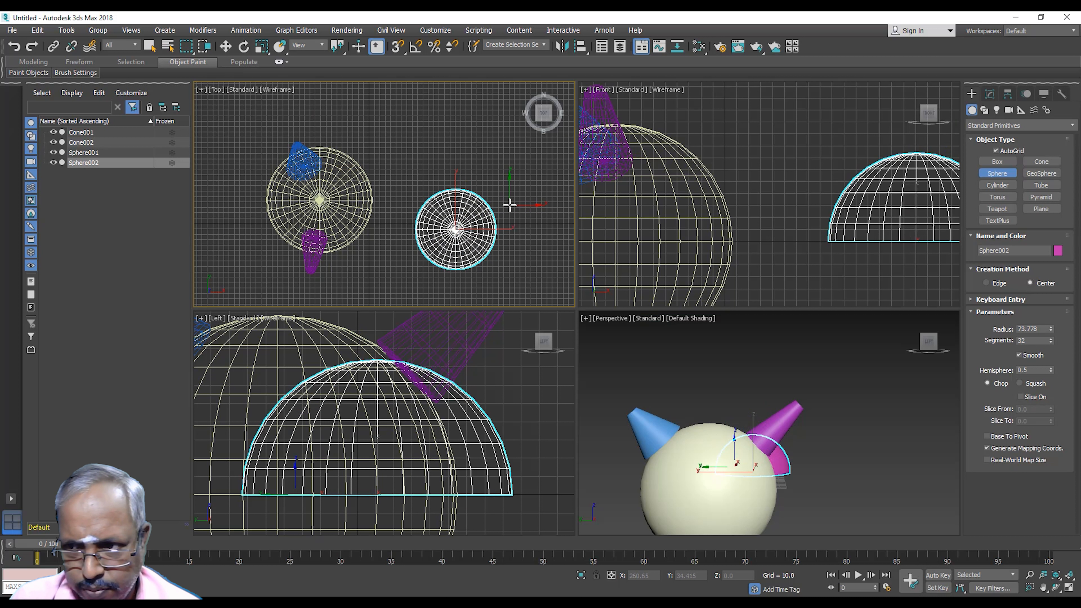
pyautogui.rightClick(512, 210)
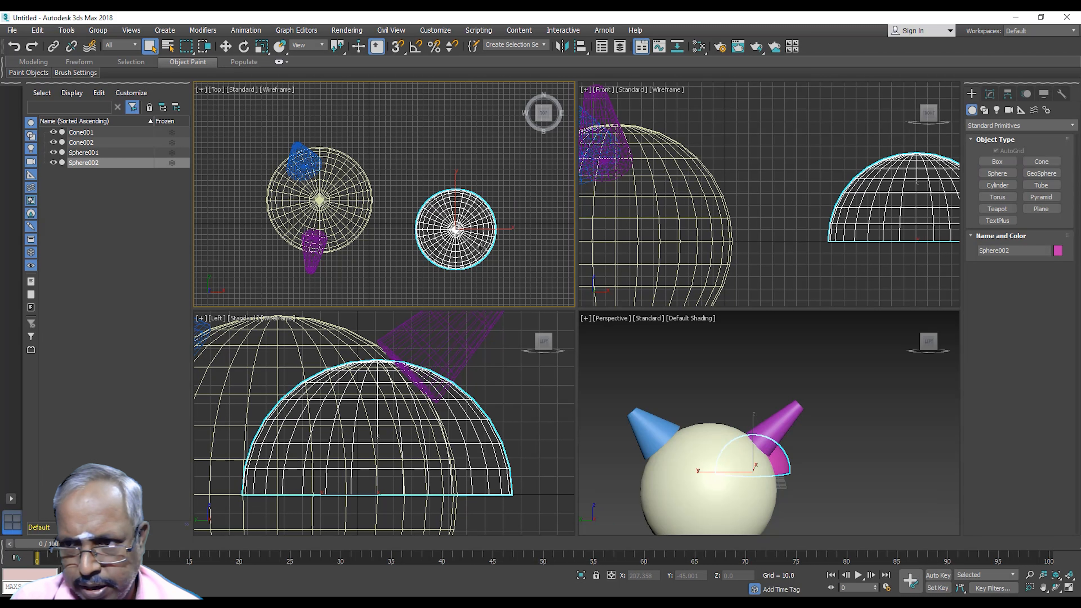
# Modify the half sphere by setting Hemisphere to 0.35 and enabling its slice from 72.
pyautogui.click(990, 94)
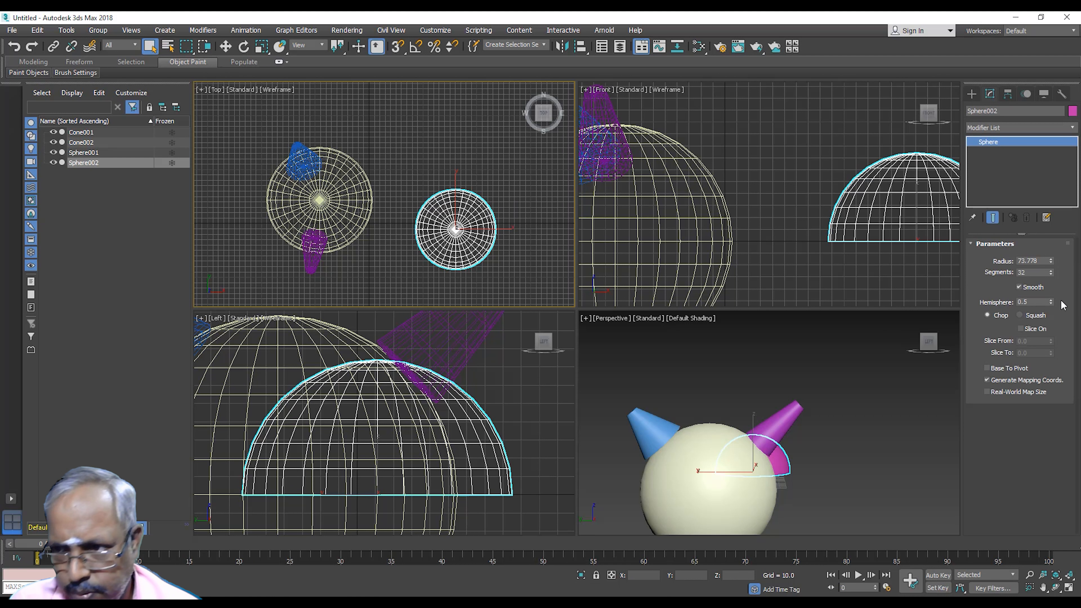
pyautogui.moveTo(1051, 301)
pyautogui.mouseDown()
pyautogui.moveTo(1063, 353)
pyautogui.moveTo(1066, 324)
pyautogui.moveTo(1074, 347)
pyautogui.moveTo(1069, 310)
pyautogui.mouseUp()
pyautogui.moveTo(769, 270); pyautogui.dragTo(704, 247, button='middle')
pyautogui.moveTo(1051, 303)
pyautogui.mouseDown()
pyautogui.moveTo(1052, 294)
pyautogui.moveTo(1062, 313)
pyautogui.moveTo(1053, 339)
pyautogui.moveTo(1053, 320)
pyautogui.mouseUp()
pyautogui.click(1028, 331)
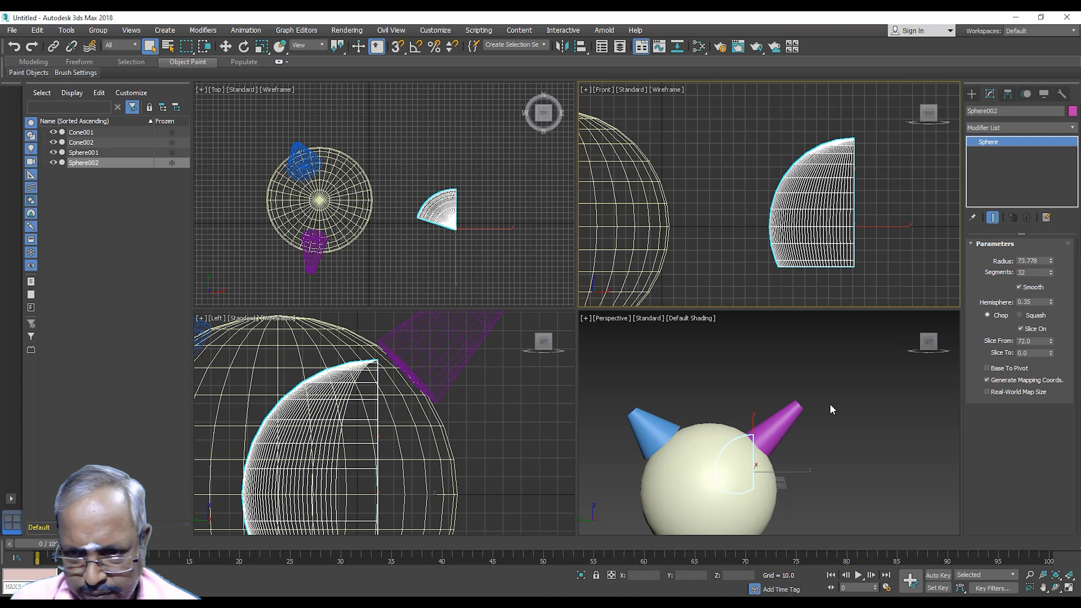
# Set the sliced sphere's Slice From to 90, Slice To to 4.5 and Hemisphere to 0.59.
pyautogui.scroll(-3, 833, 409)
pyautogui.click(915, 318)
pyautogui.click(912, 319)
pyautogui.scroll(-3, 760, 418)
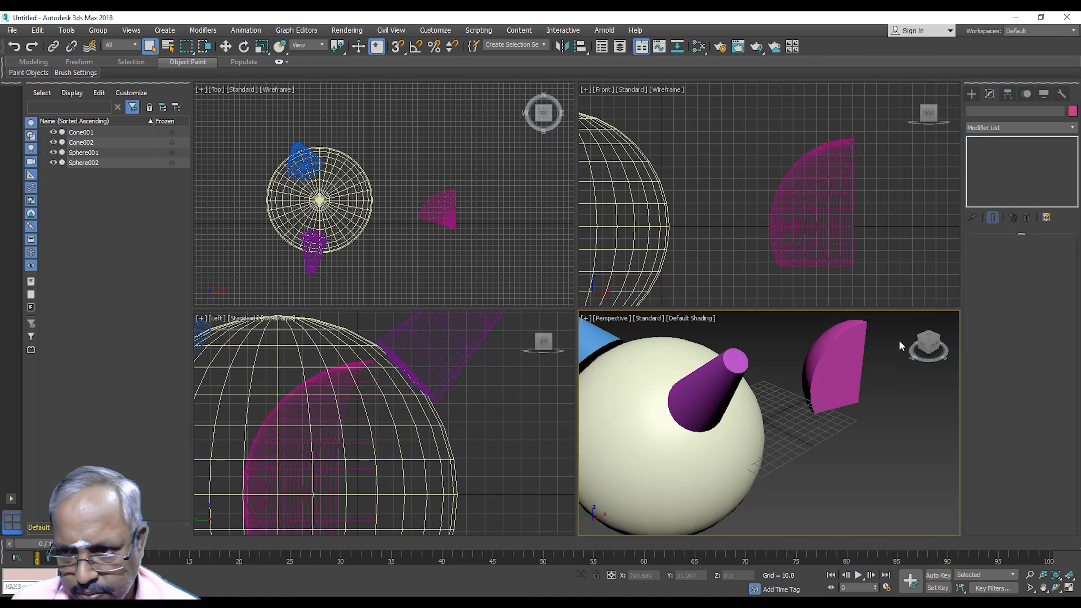
pyautogui.click(938, 341)
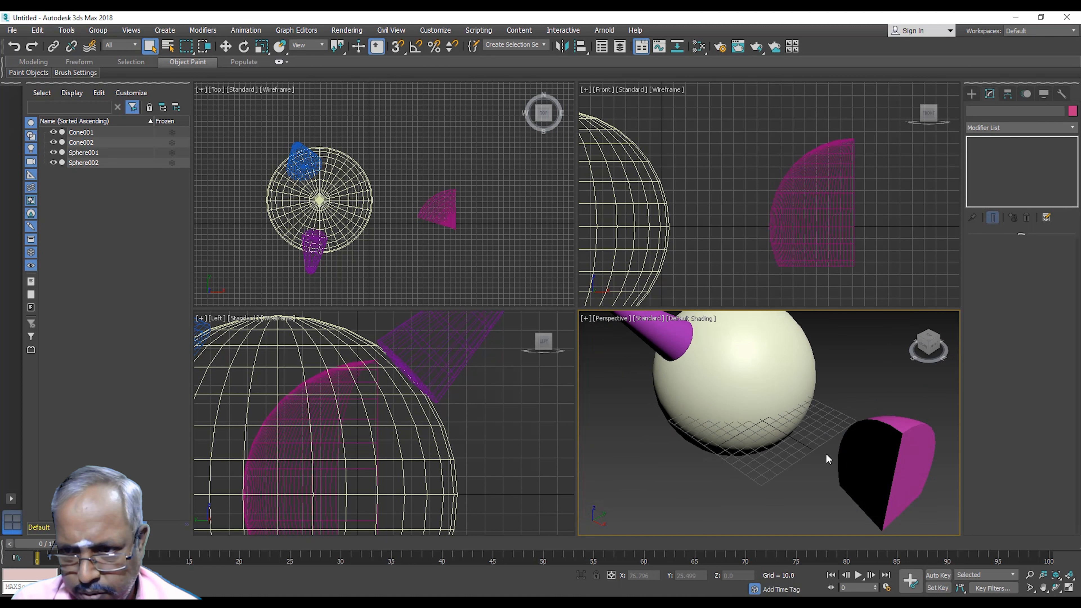
pyautogui.click(886, 460)
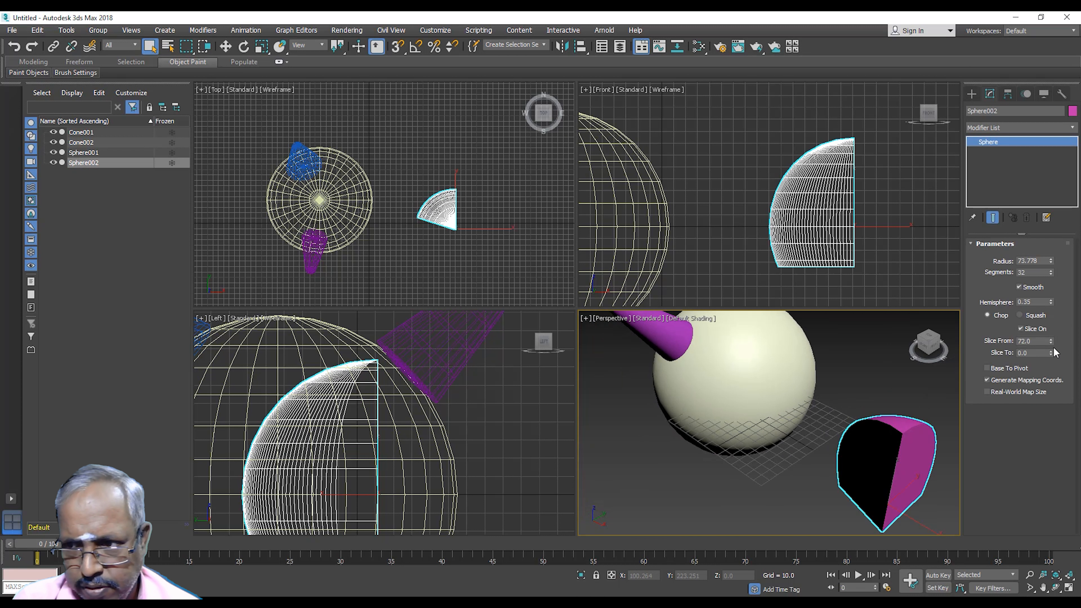
pyautogui.moveTo(1050, 343)
pyautogui.mouseDown()
pyautogui.moveTo(1058, 354)
pyautogui.moveTo(1050, 346)
pyautogui.mouseUp()
pyautogui.moveTo(1051, 302); pyautogui.dragTo(1049, 279)
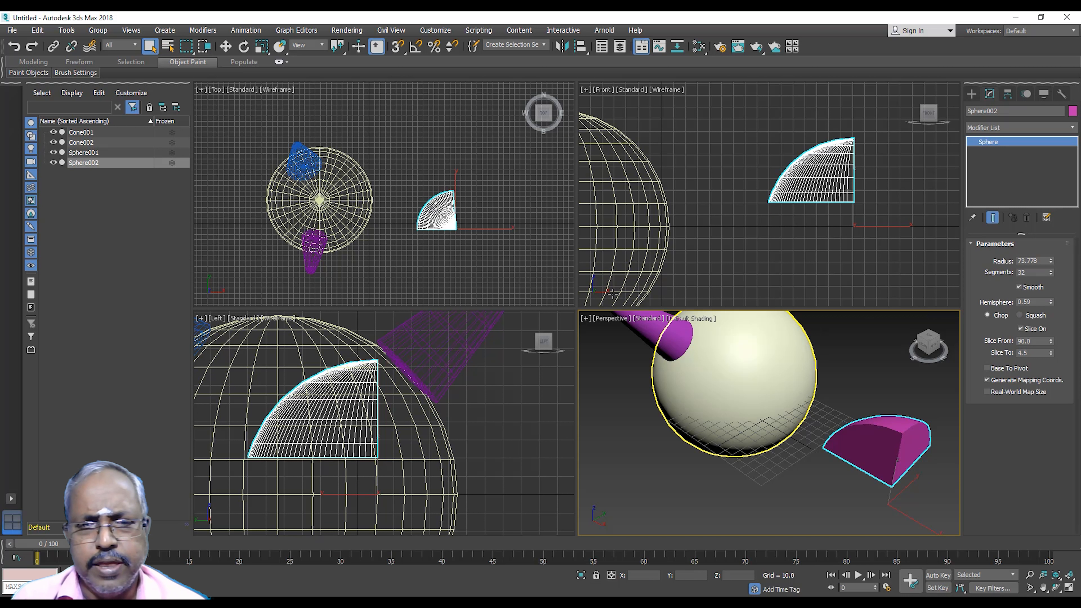
# Region-select all objects in the Top view and delete them.
pyautogui.click(526, 276)
pyautogui.rightClick(526, 276)
pyautogui.moveTo(503, 278); pyautogui.dragTo(274, 141)
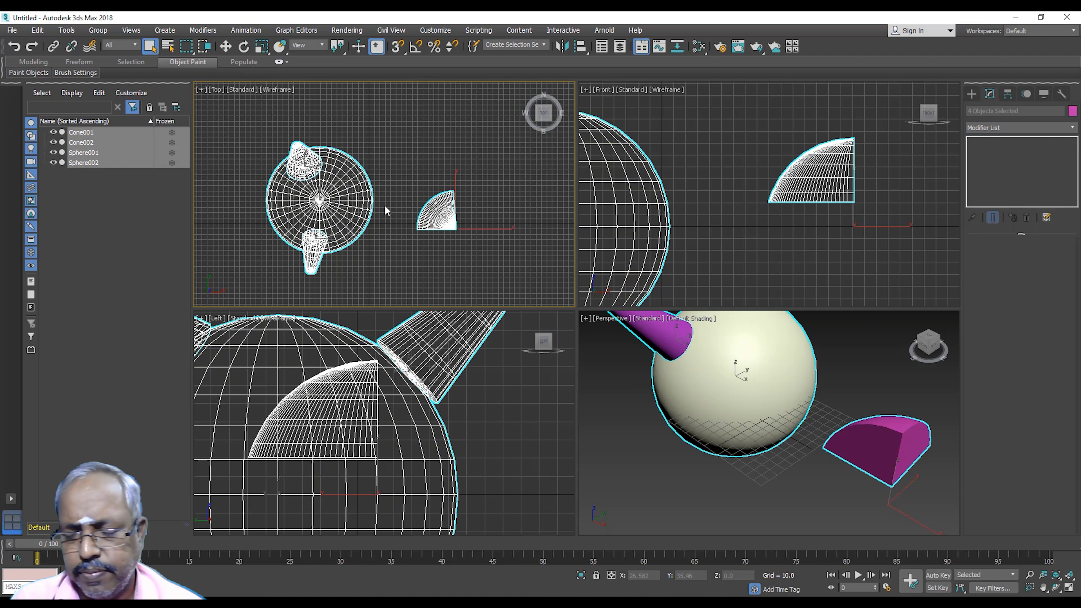
pyautogui.press('Delete')
# Draw a GeoSphere with a radius of about 130.7 in the Top view.
pyautogui.click(972, 93)
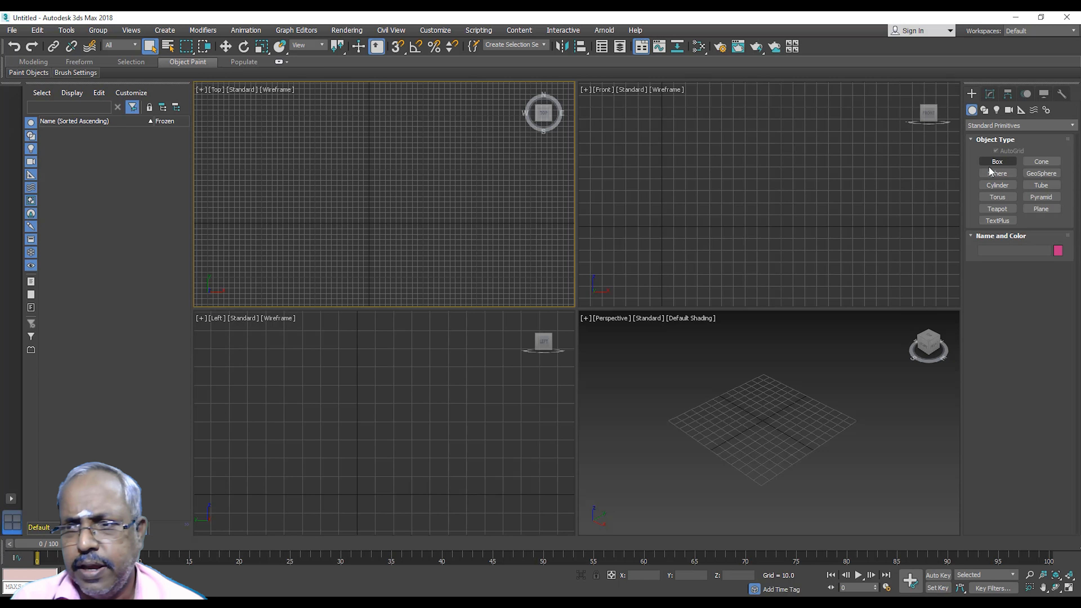
pyautogui.click(1041, 174)
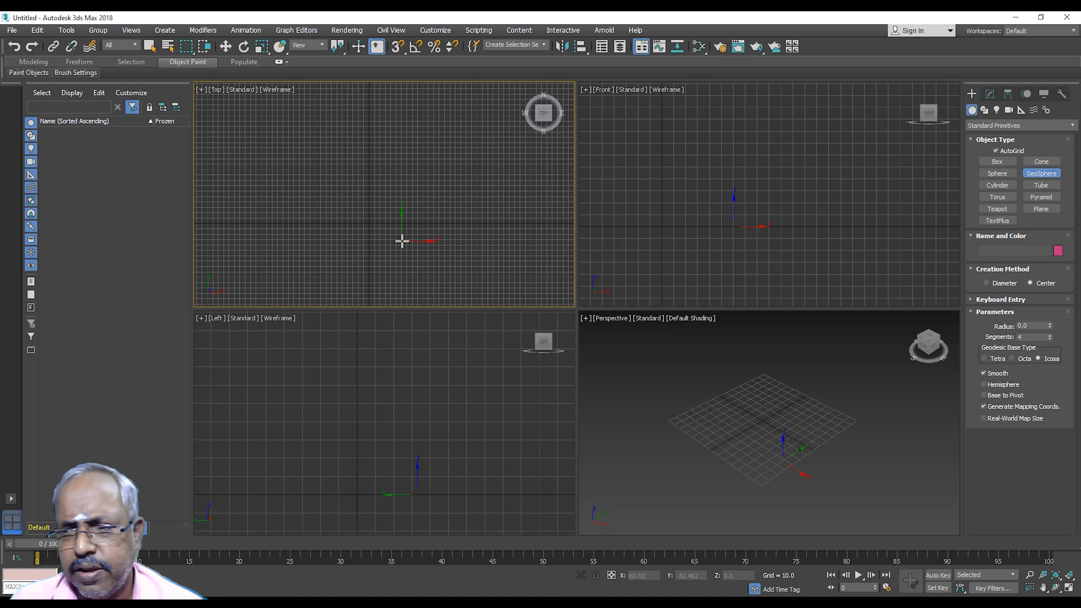
pyautogui.moveTo(372, 203); pyautogui.dragTo(429, 258)
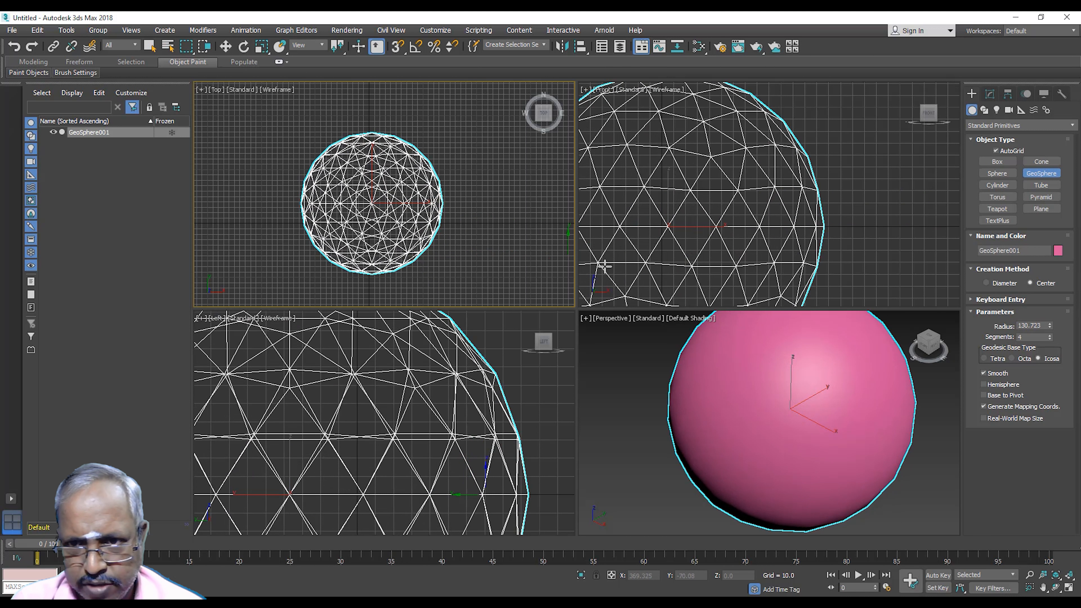
# Draw a standard sphere with a radius of about 73.4 beside the GeoSphere in the Top view, and end creation.
pyautogui.scroll(-2, 699, 255)
pyautogui.scroll(5, 324, 215)
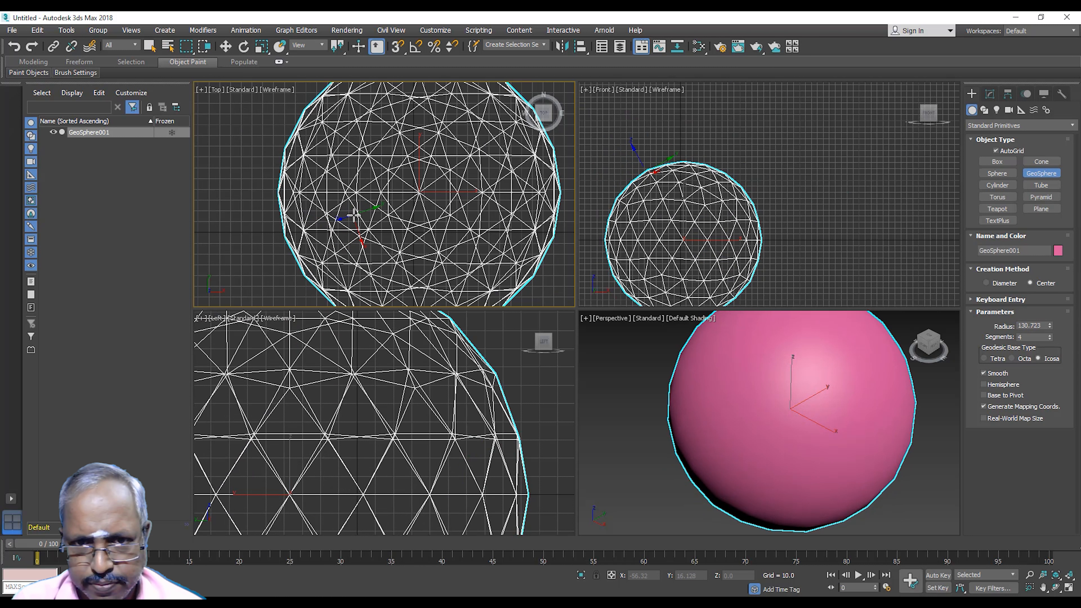
pyautogui.scroll(2, 354, 215)
pyautogui.scroll(-4, 354, 215)
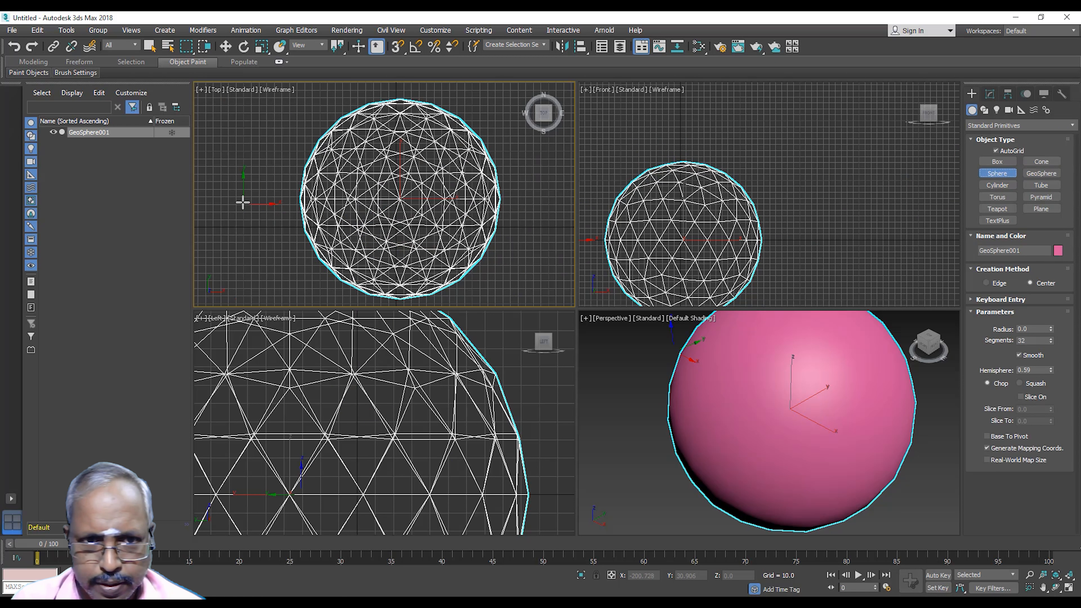
pyautogui.moveTo(240, 197); pyautogui.dragTo(269, 236)
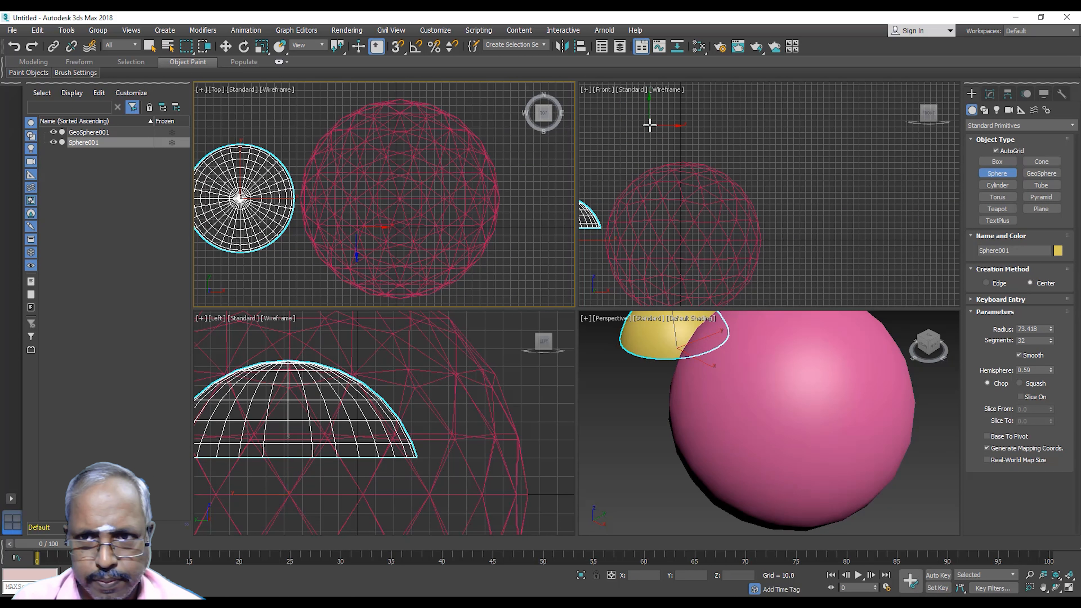
pyautogui.rightClick(485, 259)
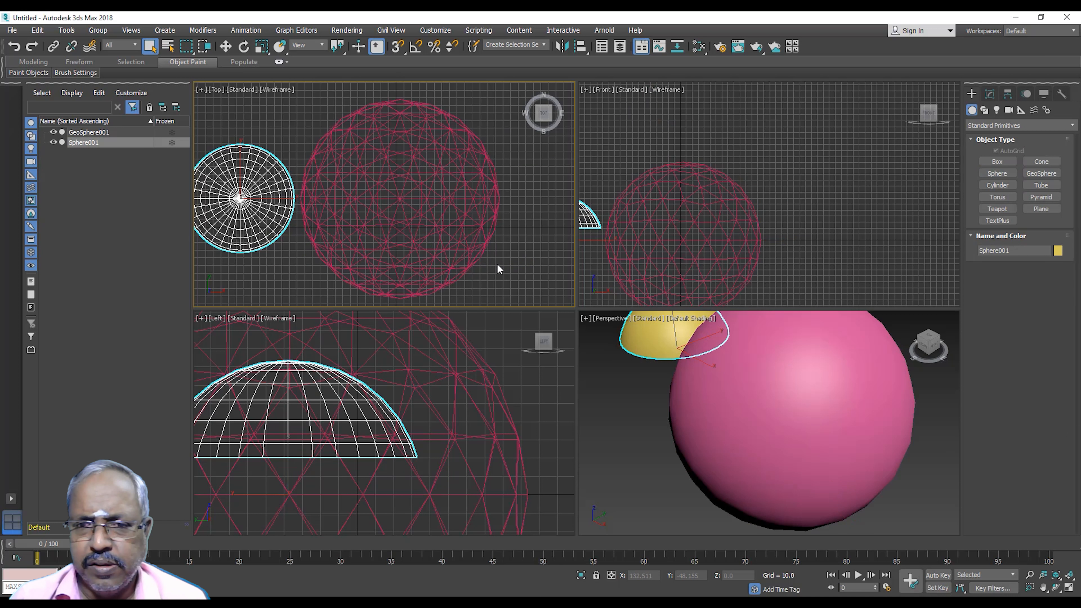
# Select the GeoSphere for modification and cycle its geodesic base type through Tetra, Octa and Icosa.
pyautogui.click(475, 261)
pyautogui.click(257, 229)
pyautogui.click(406, 251)
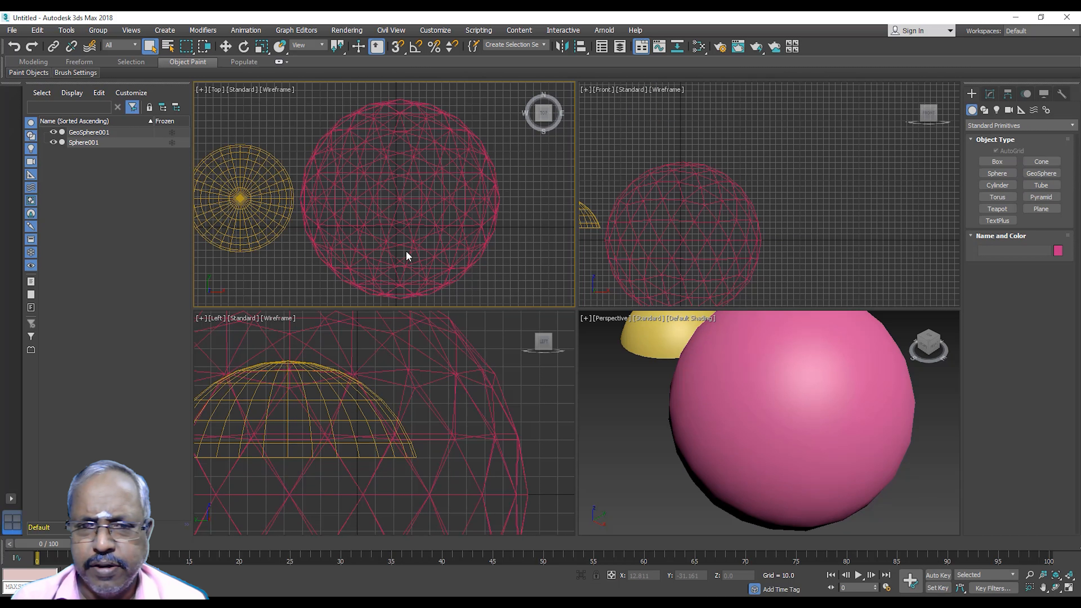
pyautogui.click(423, 195)
pyautogui.click(990, 94)
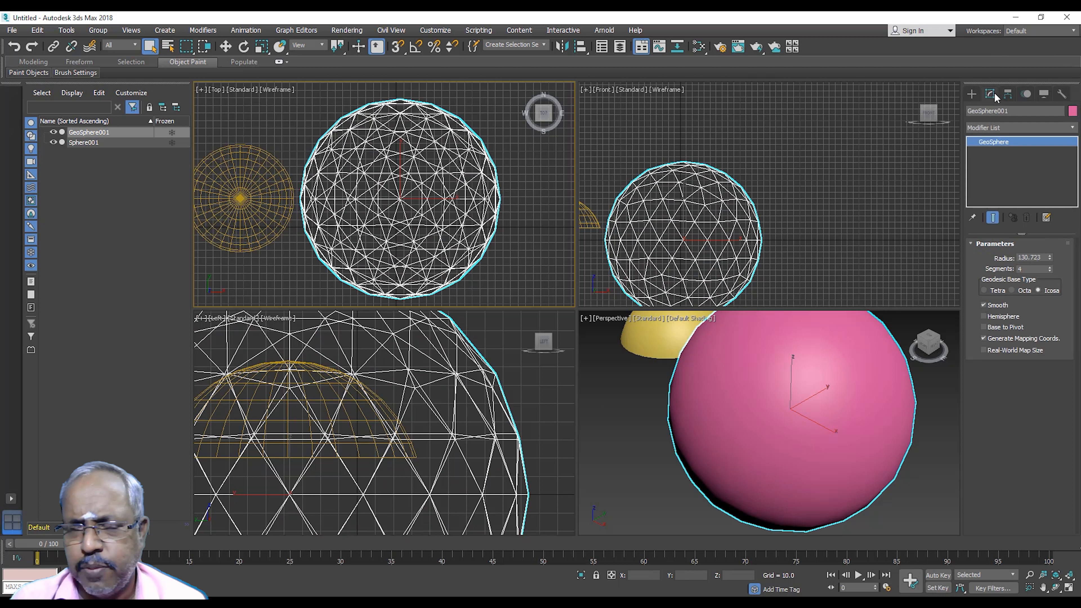
pyautogui.click(985, 291)
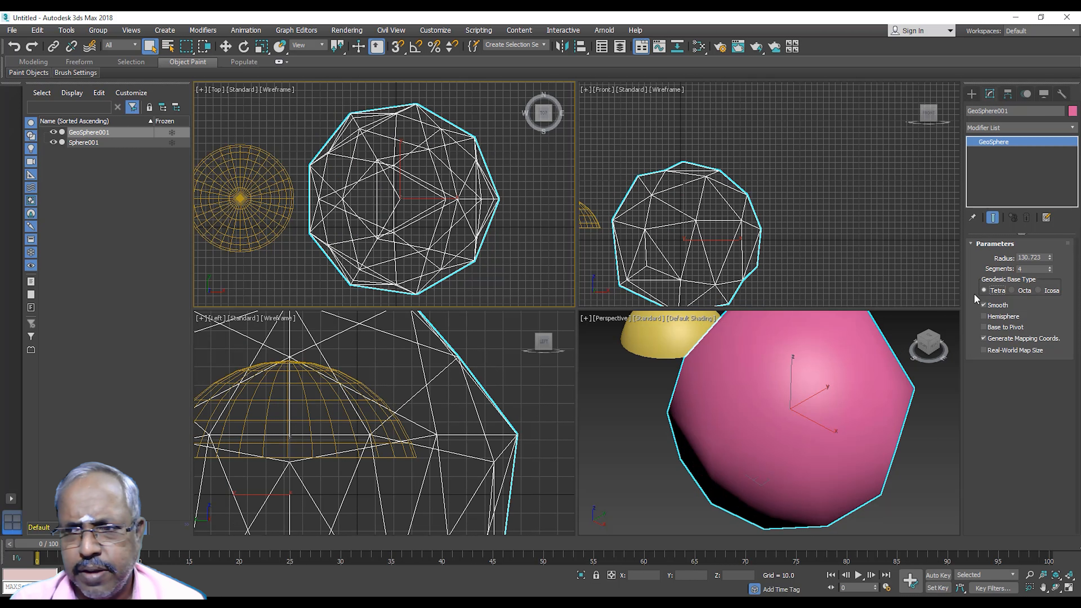
pyautogui.click(1015, 292)
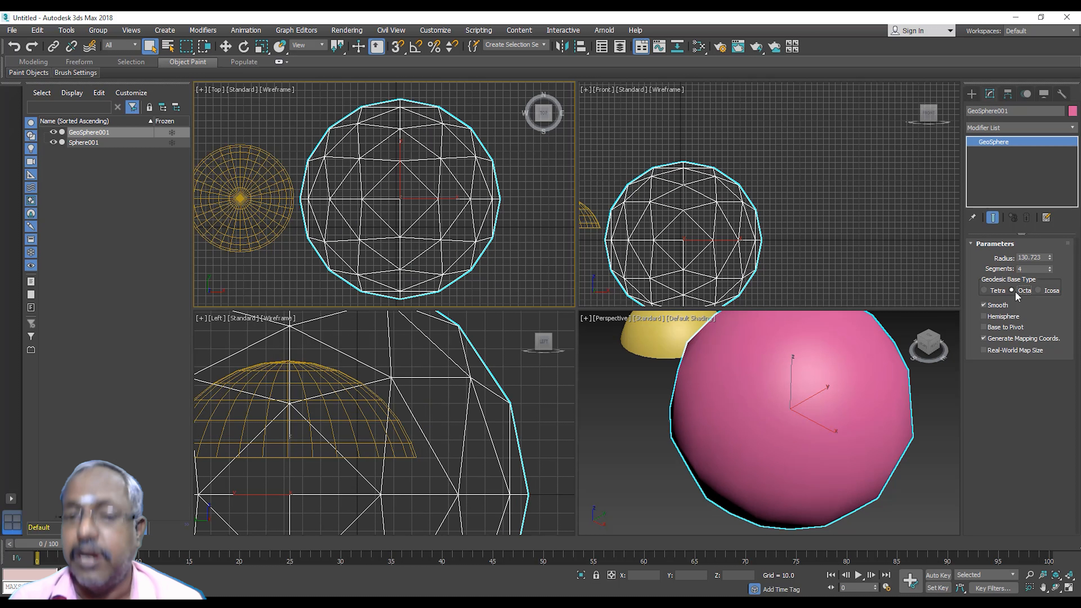
pyautogui.click(1040, 290)
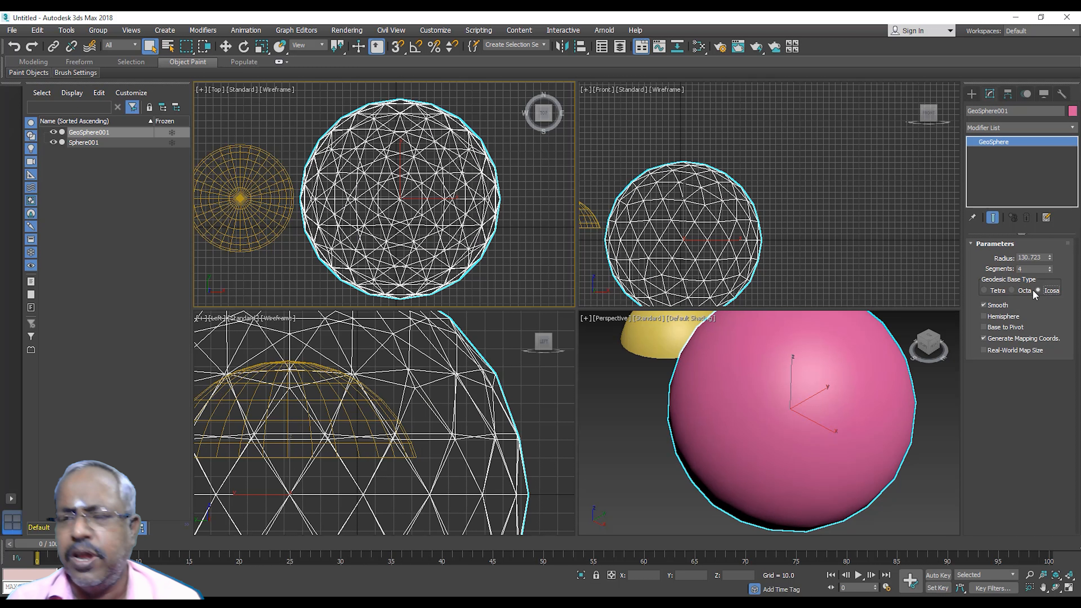
# Raise the GeoSphere to 9 segments using the Octa base type, and switch the base type to Tetra.
pyautogui.click(1013, 291)
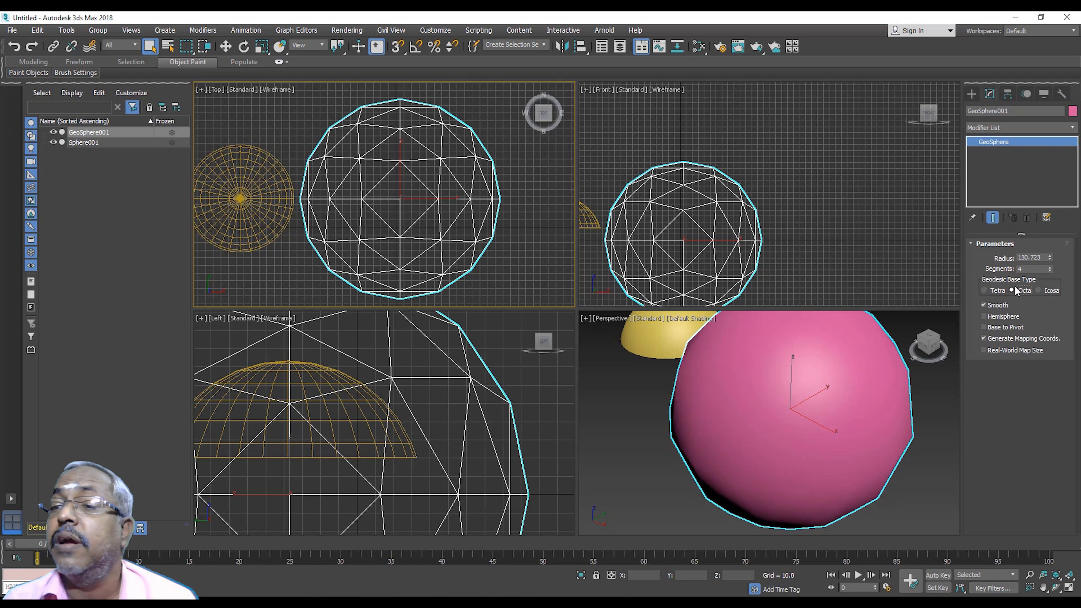
pyautogui.click(1050, 267)
pyautogui.click(1051, 268)
pyautogui.click(1050, 268)
pyautogui.click(1050, 268)
pyautogui.click(1050, 267)
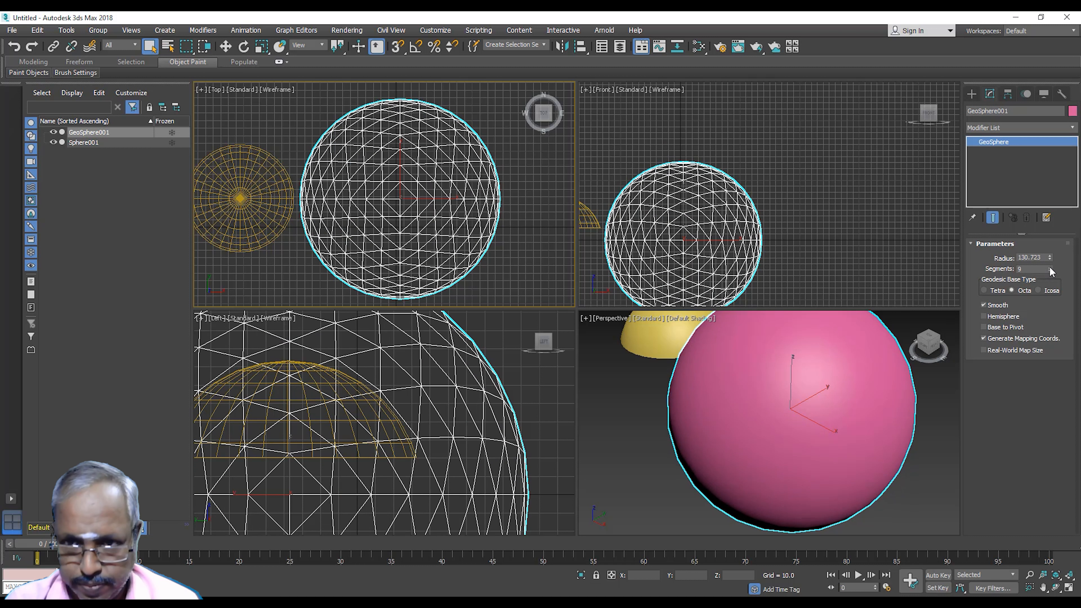
pyautogui.click(984, 291)
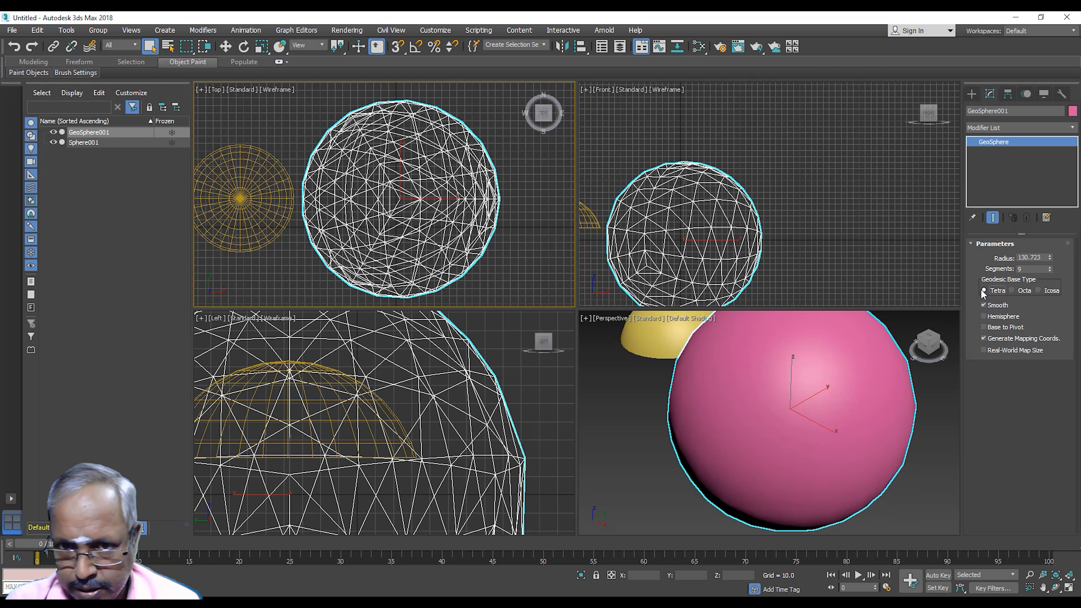
# Raise the GeoSphere's segments to 12.
pyautogui.click(1049, 267)
pyautogui.click(1050, 267)
pyautogui.click(1050, 267)
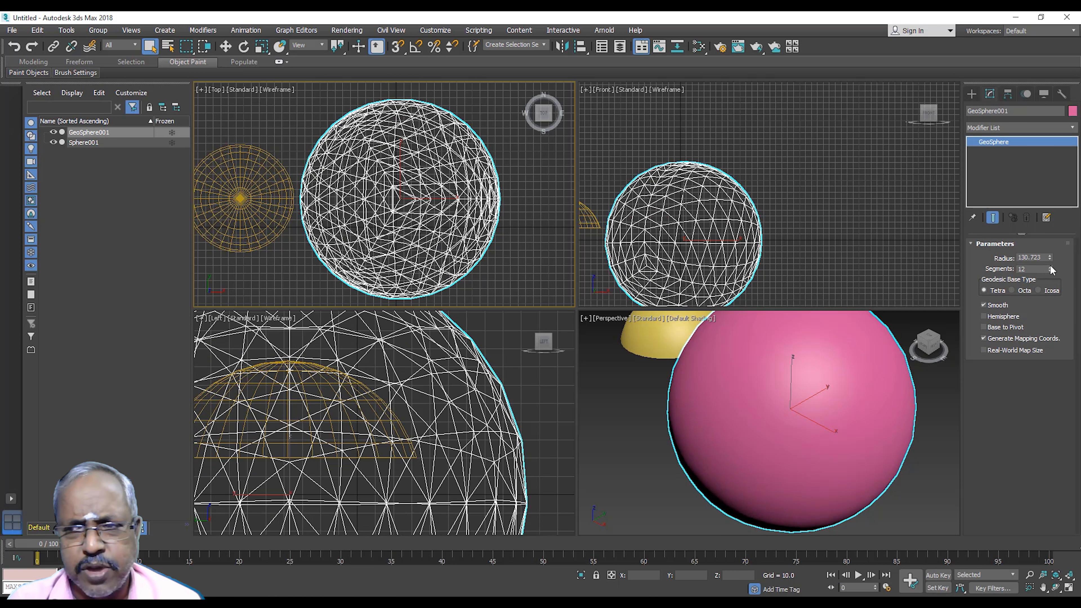
# Delete both the GeoSphere and the standard sphere from the scene.
pyautogui.click(972, 94)
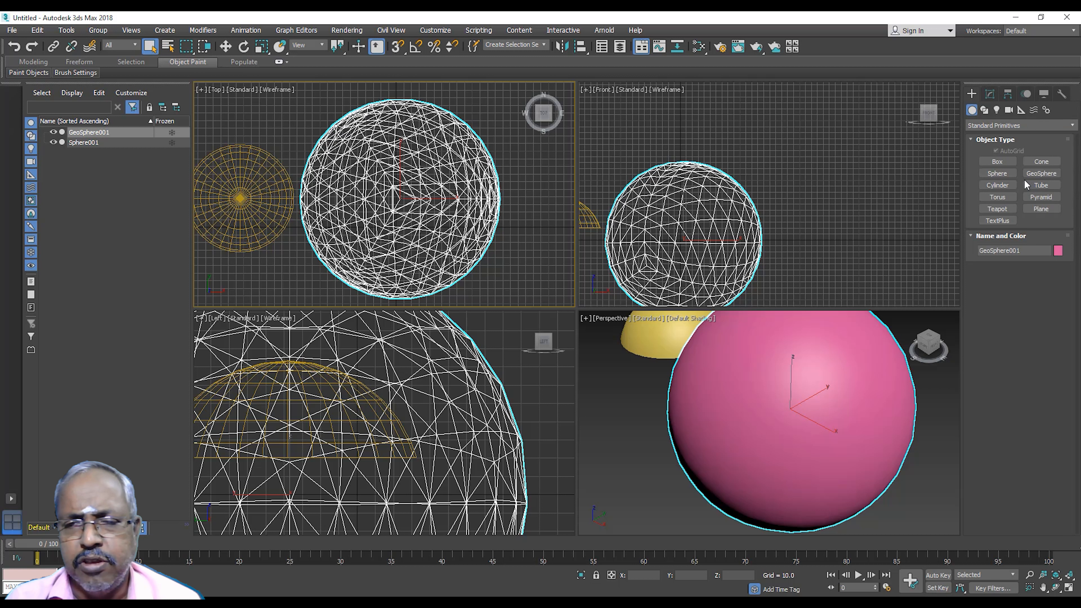
pyautogui.click(520, 248)
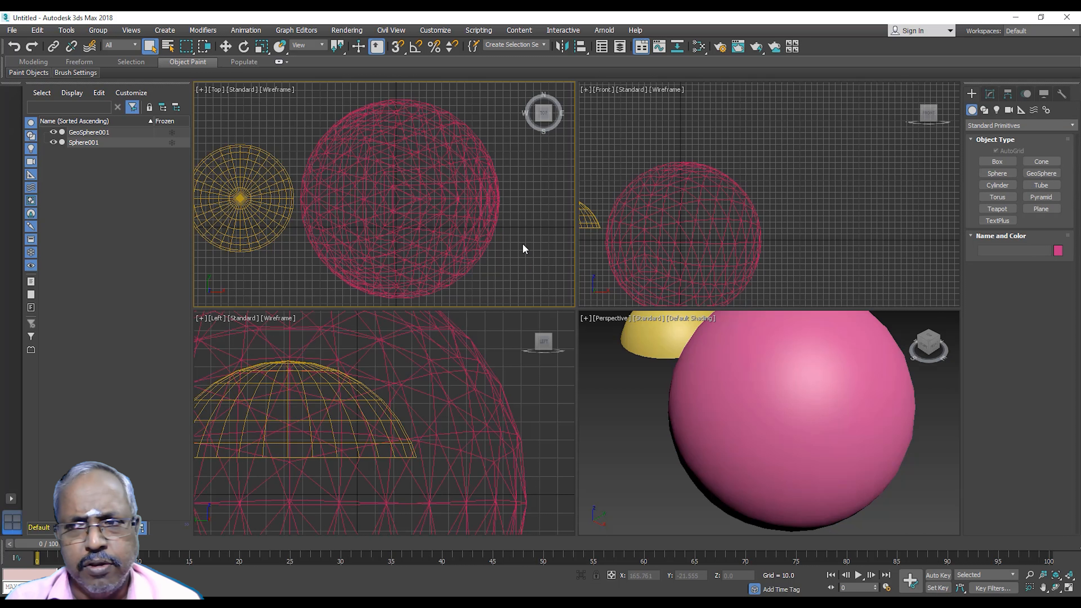
pyautogui.scroll(-4, 522, 244)
pyautogui.moveTo(335, 157); pyautogui.dragTo(336, 158)
pyautogui.press('Delete')
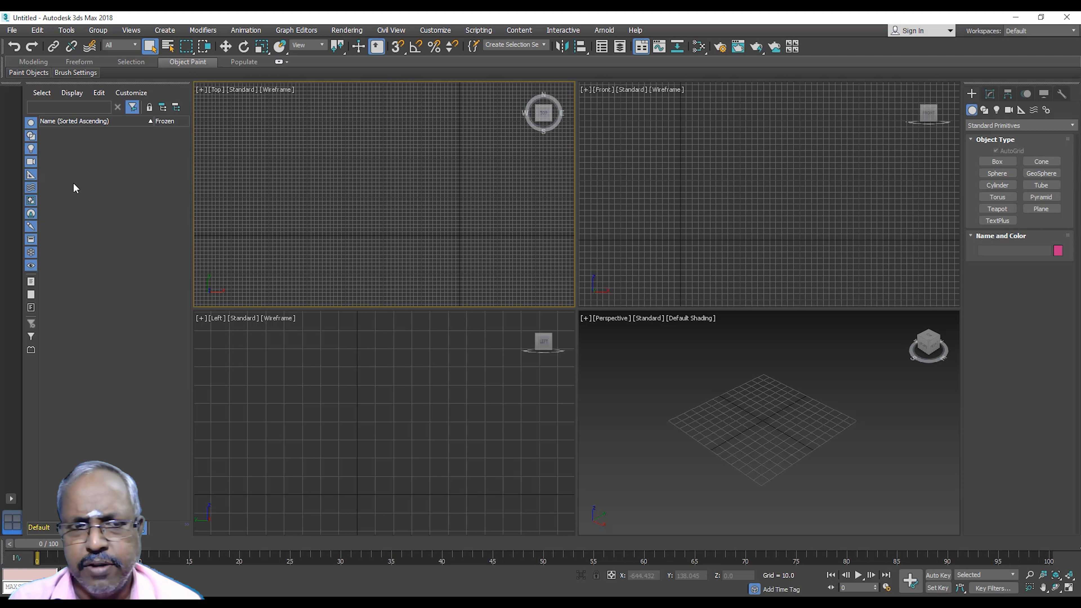
# Draw a cylinder with a radius of about 83.8 and a height of about 150.7 in the Top view, and end creation.
pyautogui.click(992, 185)
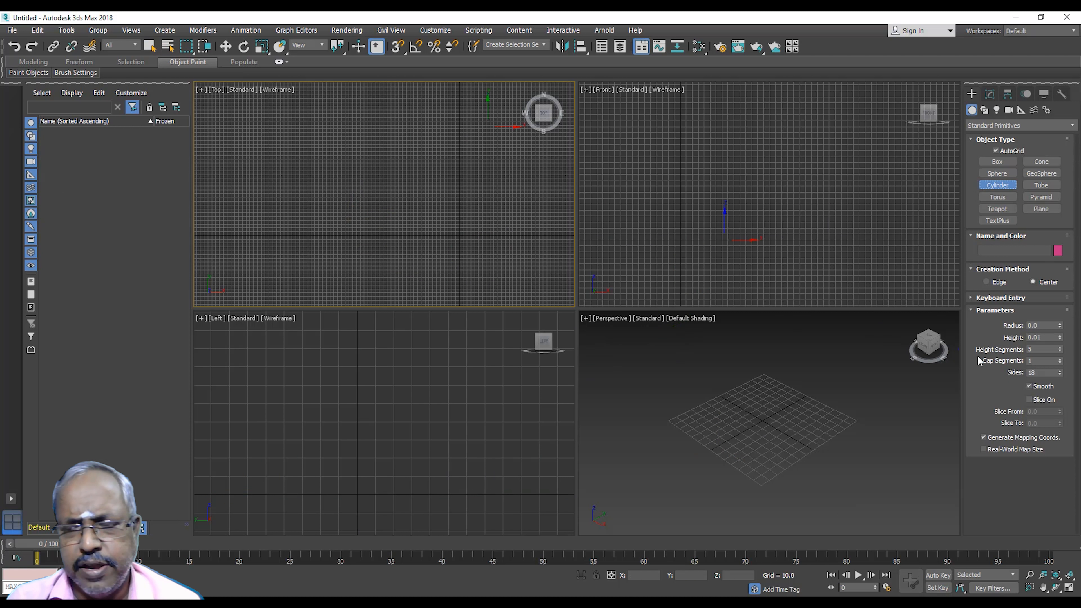
pyautogui.moveTo(372, 209); pyautogui.dragTo(392, 233)
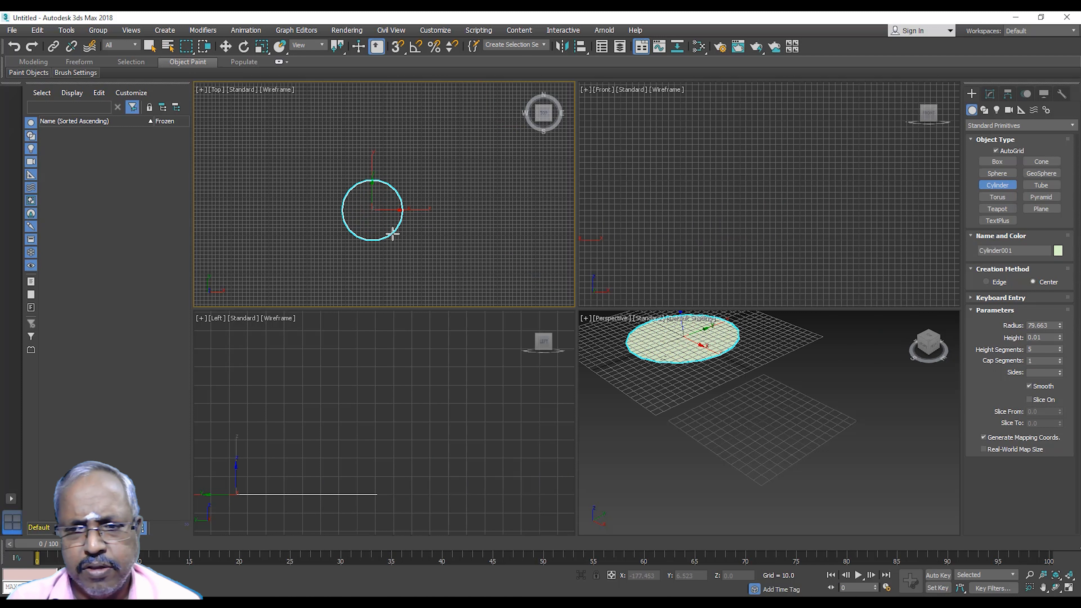
pyautogui.click(377, 177)
pyautogui.rightClick(378, 178)
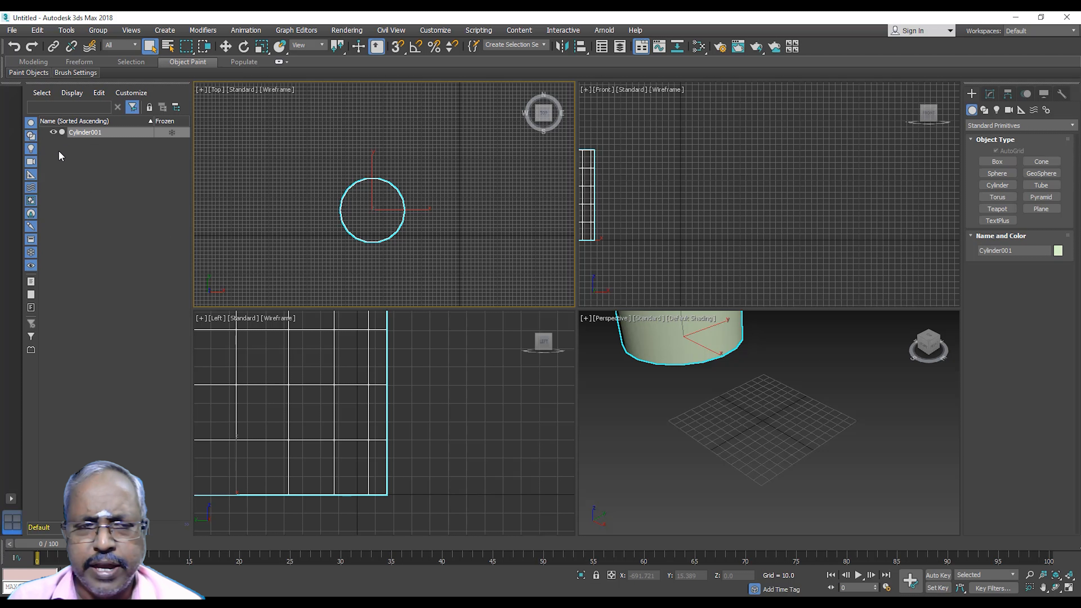
# Toggle the cylinder's visibility off and on twice.
pyautogui.click(54, 132)
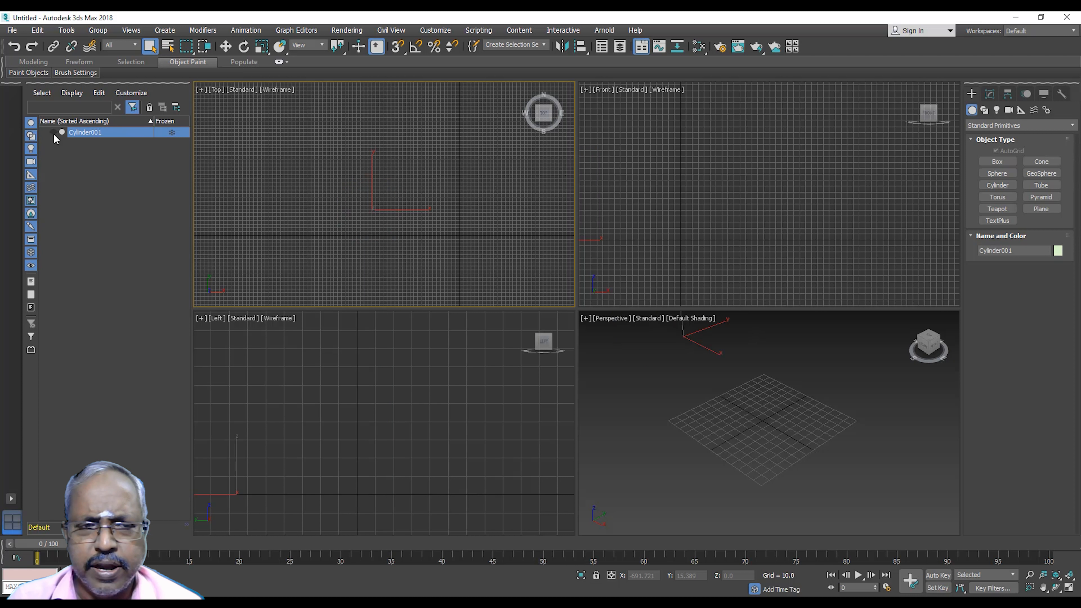
pyautogui.click(53, 132)
pyautogui.click(53, 132)
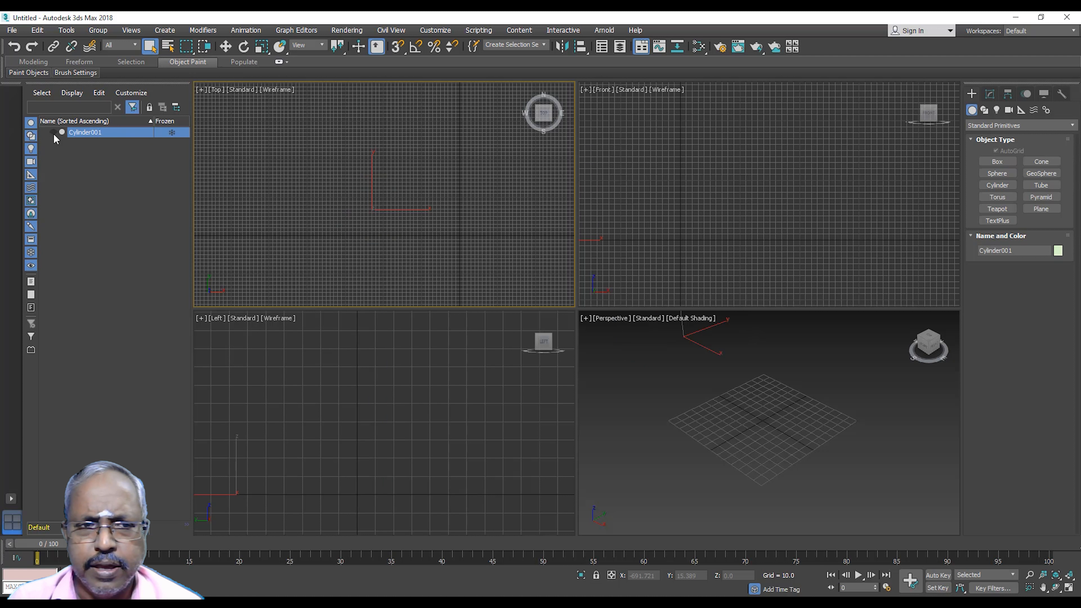
pyautogui.click(53, 132)
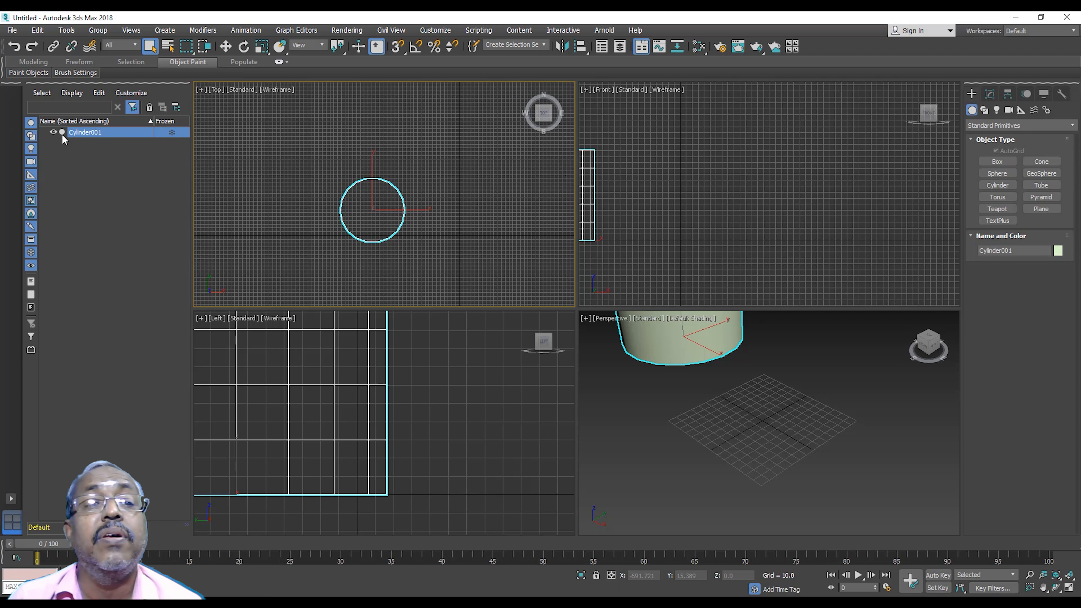
# Freeze the cylinder, try selecting it in the Top view, and unfreeze and select it.
pyautogui.click(172, 133)
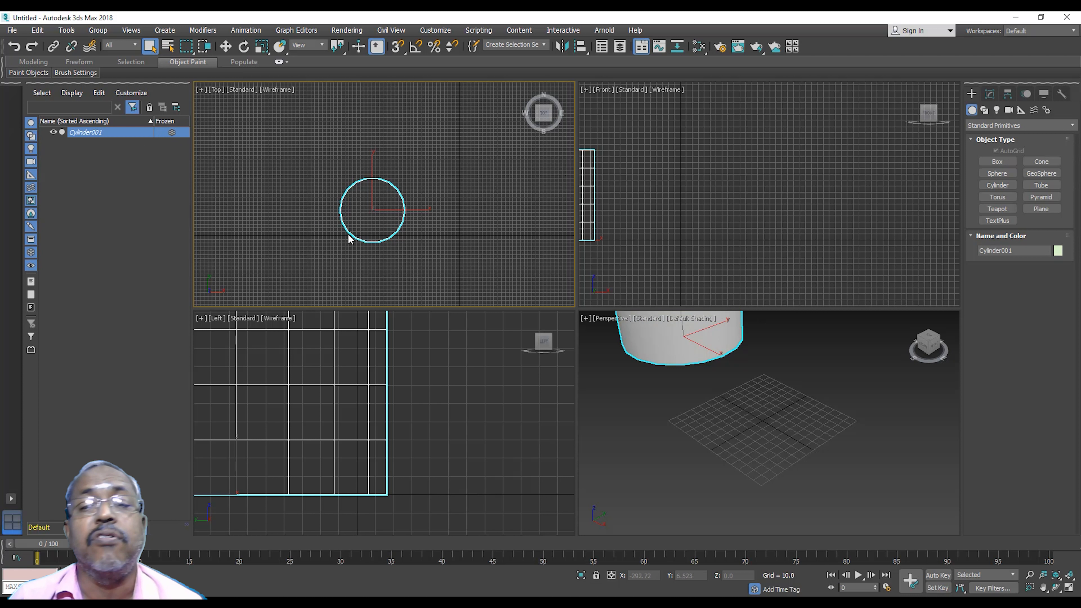
pyautogui.click(346, 220)
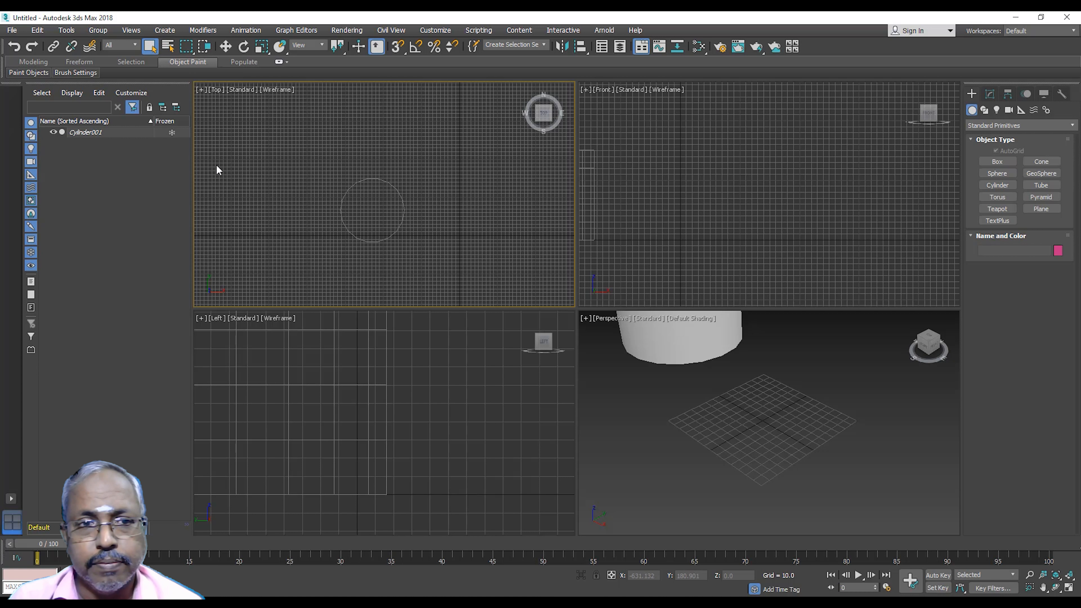
pyautogui.click(172, 133)
pyautogui.click(359, 185)
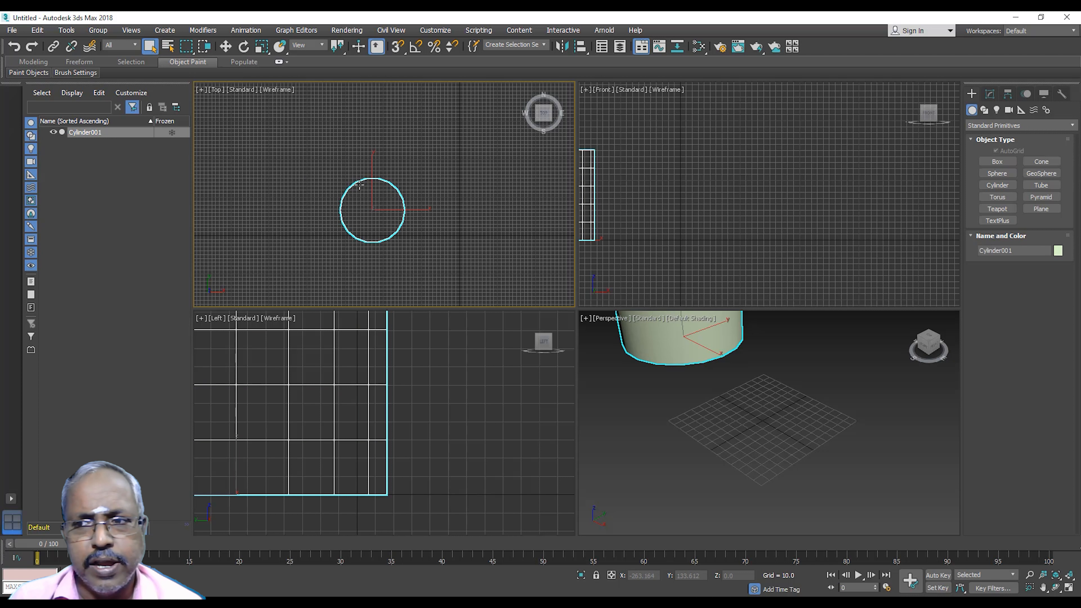
# Set the cylinder's height segments to 18 and deselect it.
pyautogui.click(985, 110)
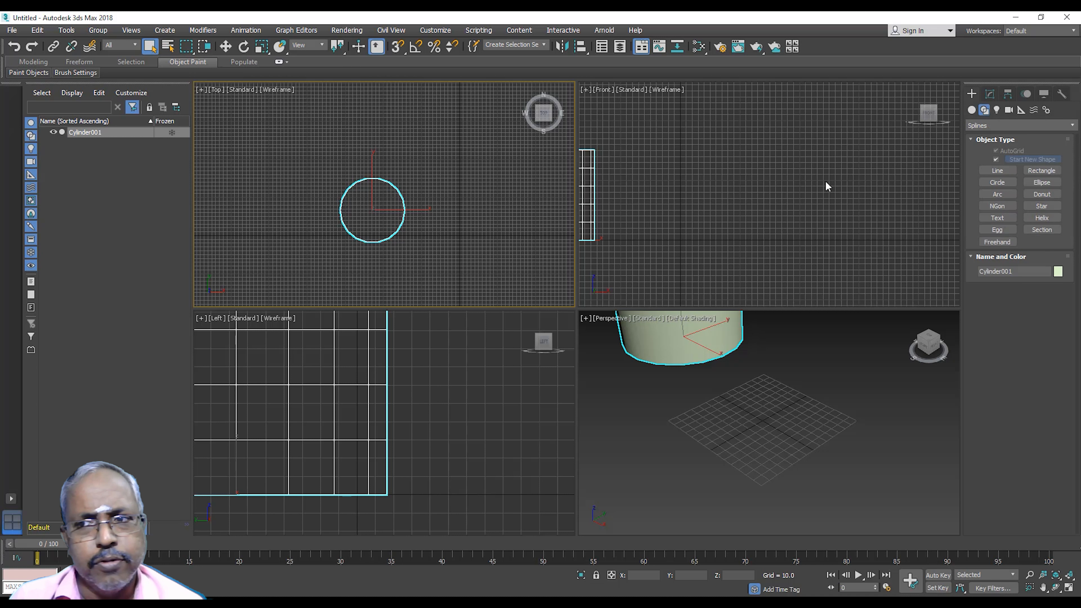
pyautogui.click(971, 110)
pyautogui.click(989, 94)
pyautogui.moveTo(1060, 284); pyautogui.dragTo(1060, 276)
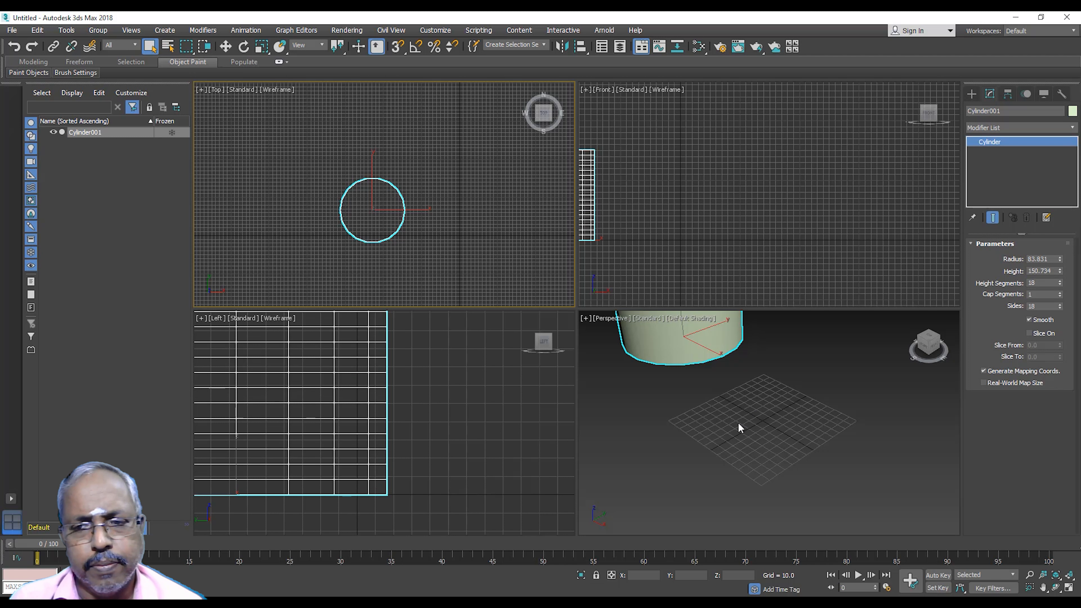
pyautogui.click(1070, 575)
pyautogui.scroll(-4, 510, 266)
pyautogui.click(360, 240)
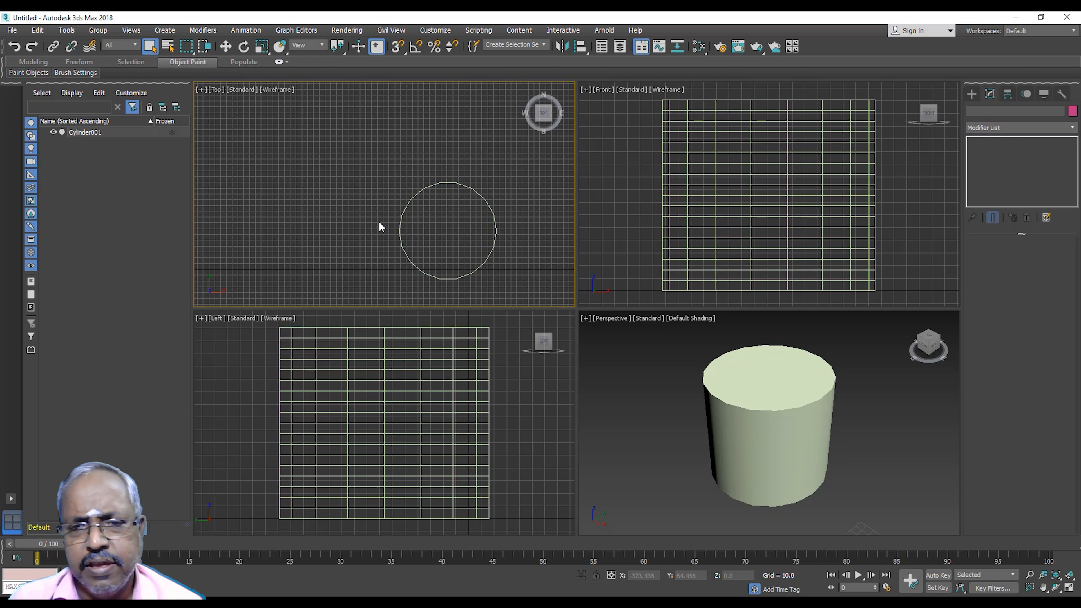
# Select the cylinder and delete it.
pyautogui.click(972, 94)
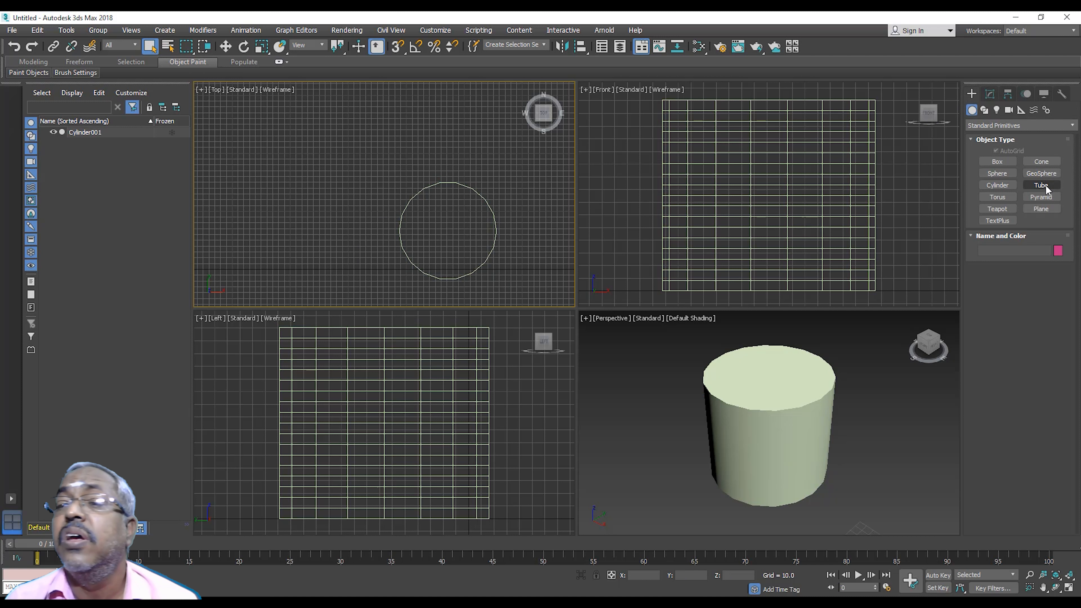
pyautogui.moveTo(393, 183); pyautogui.dragTo(387, 171)
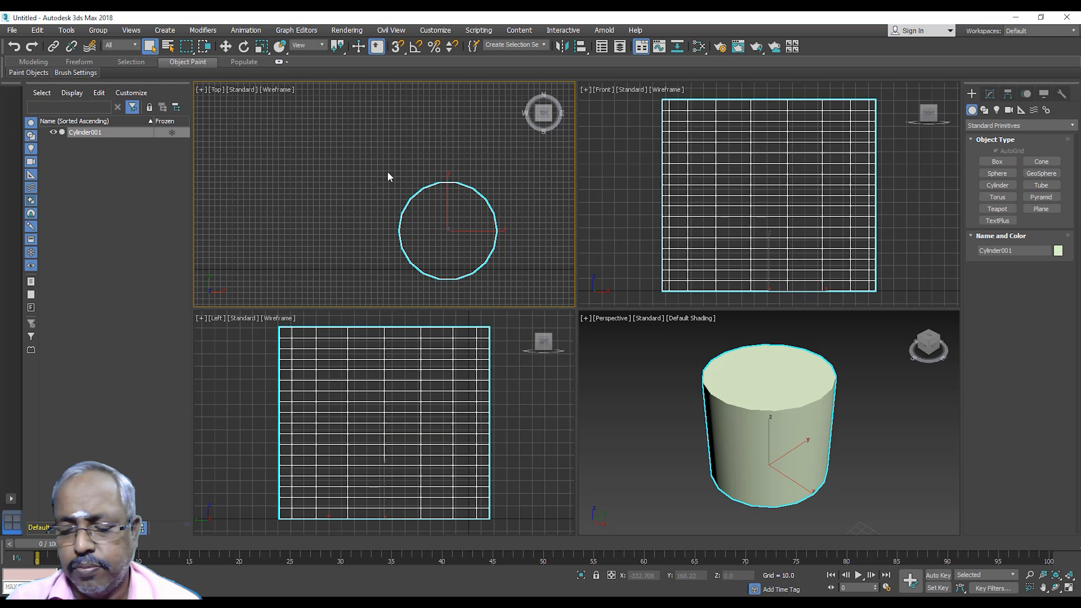
pyautogui.press('Delete')
# Draw a tube in the Top view with radii of about 128.4 and 109.2 and a height of about 160.
pyautogui.click(1047, 188)
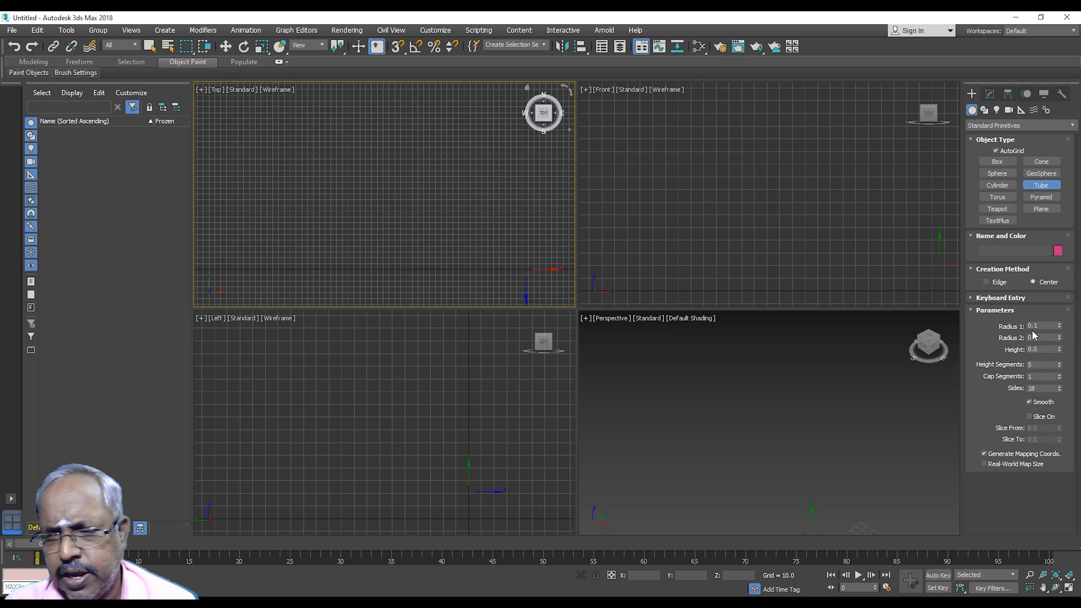
pyautogui.moveTo(345, 189); pyautogui.dragTo(383, 253)
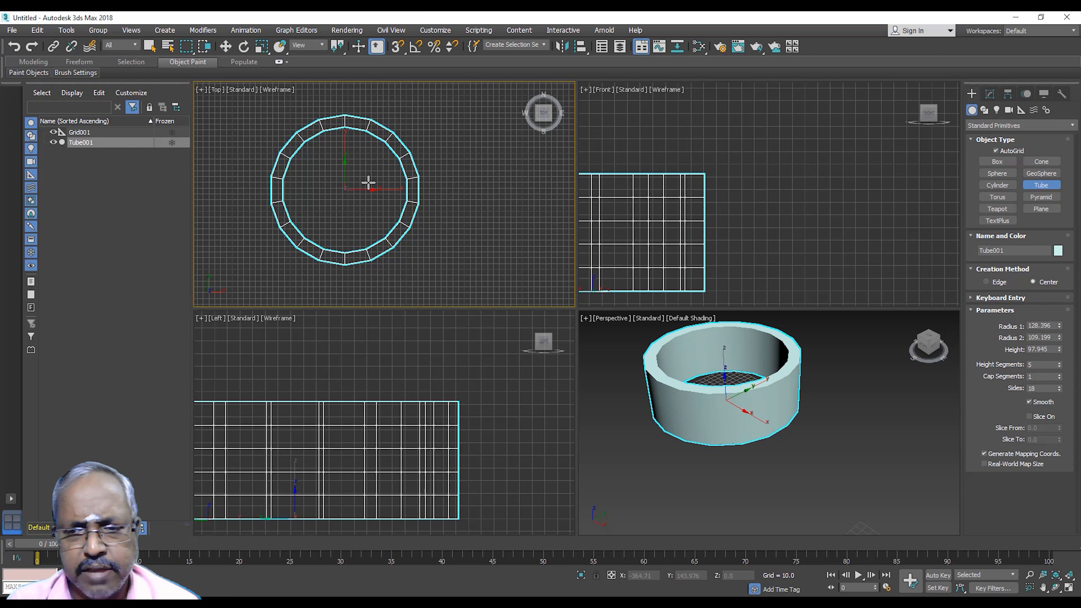
pyautogui.click(367, 149)
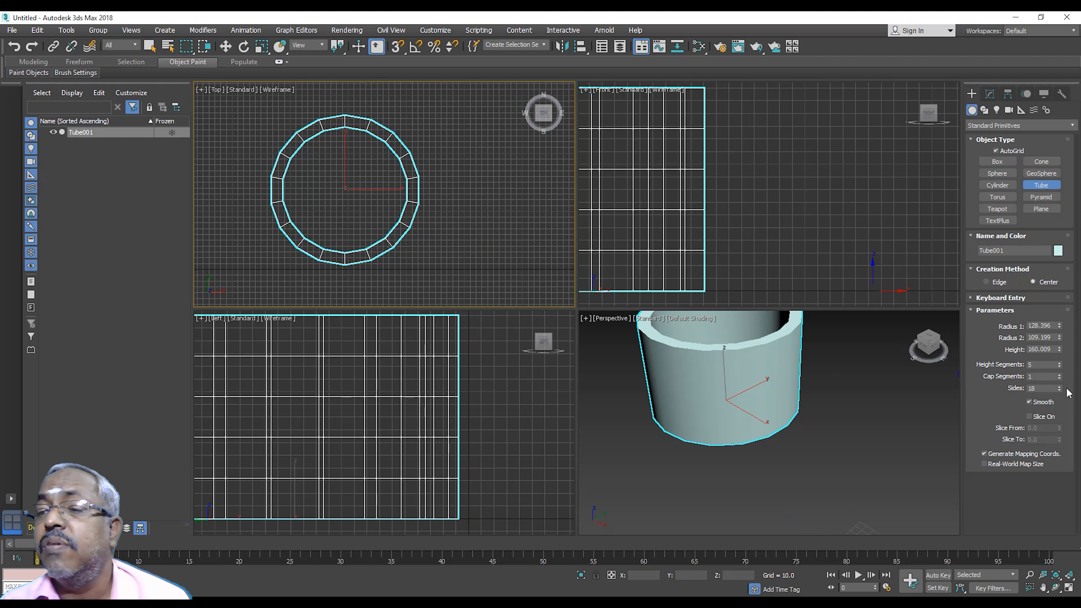
# Give the tube 10 height segments and 25 sides, and slice it down to roughly a half ring.
pyautogui.moveTo(1060, 388)
pyautogui.mouseDown()
pyautogui.moveTo(1072, 381)
pyautogui.moveTo(1060, 367)
pyautogui.mouseUp()
pyautogui.click(1030, 416)
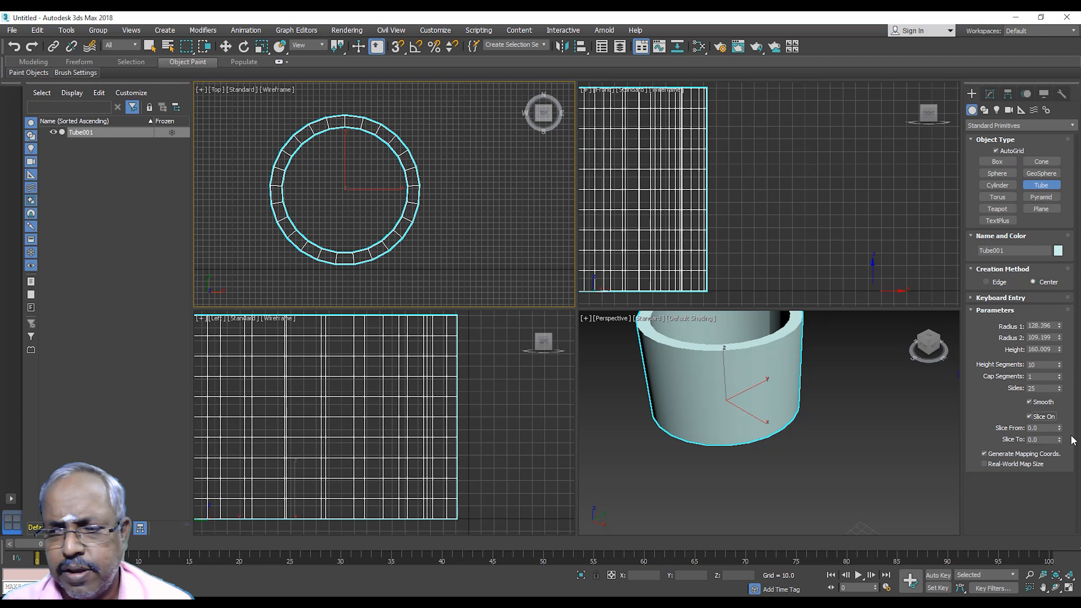
pyautogui.moveTo(1059, 429); pyautogui.dragTo(28, 239)
pyautogui.click(374, 257)
pyautogui.rightClick(374, 256)
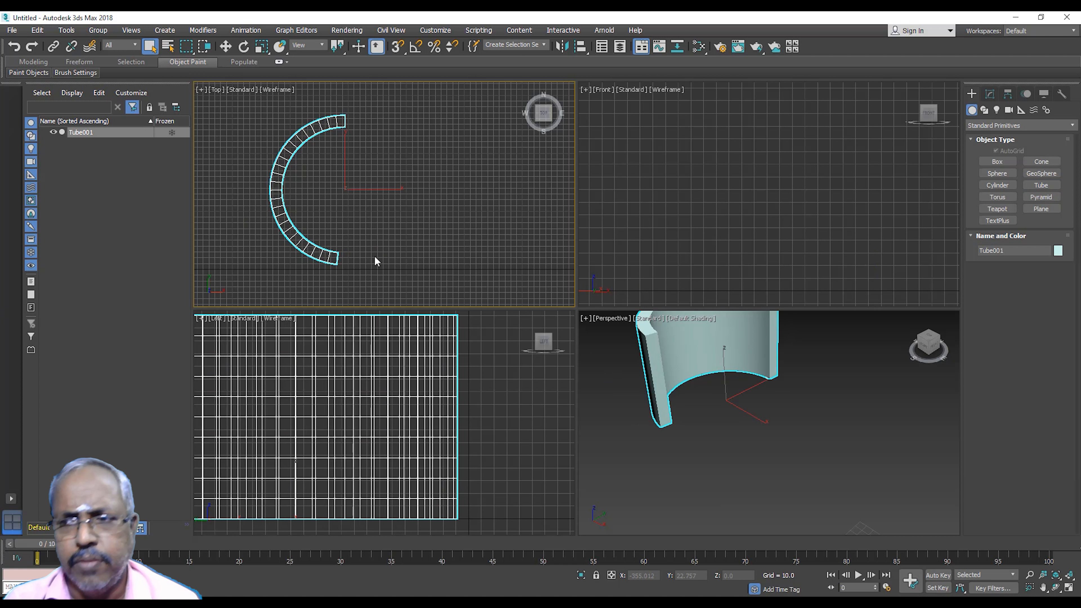
# Draw a torus beside the tube with radii of about 126.2 and 7.7, and set its rotation to 47.5 and twist to 48.5.
pyautogui.click(997, 196)
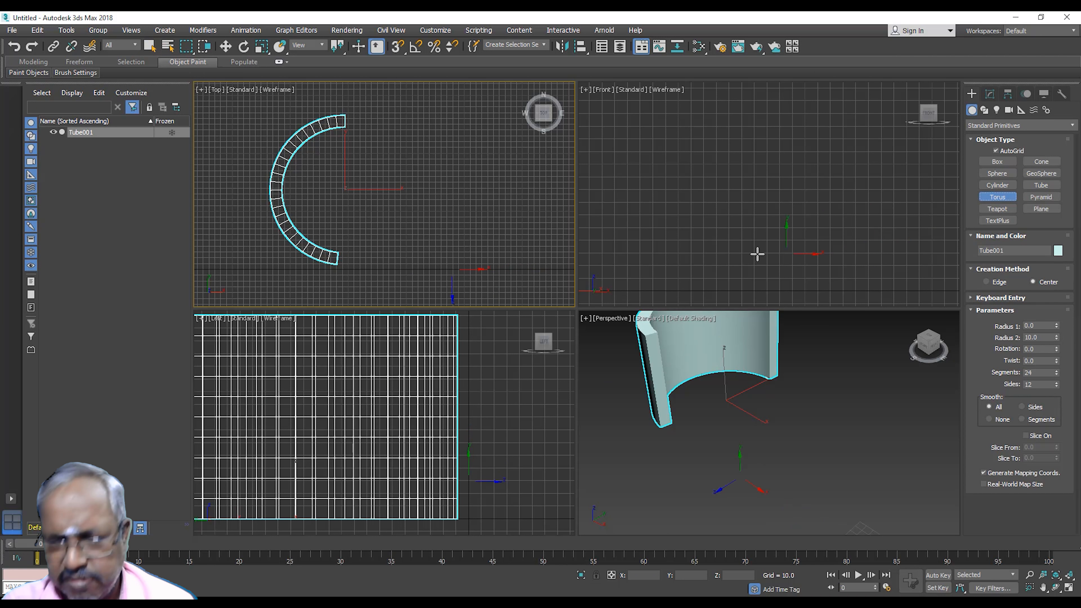
pyautogui.moveTo(451, 205); pyautogui.dragTo(511, 244)
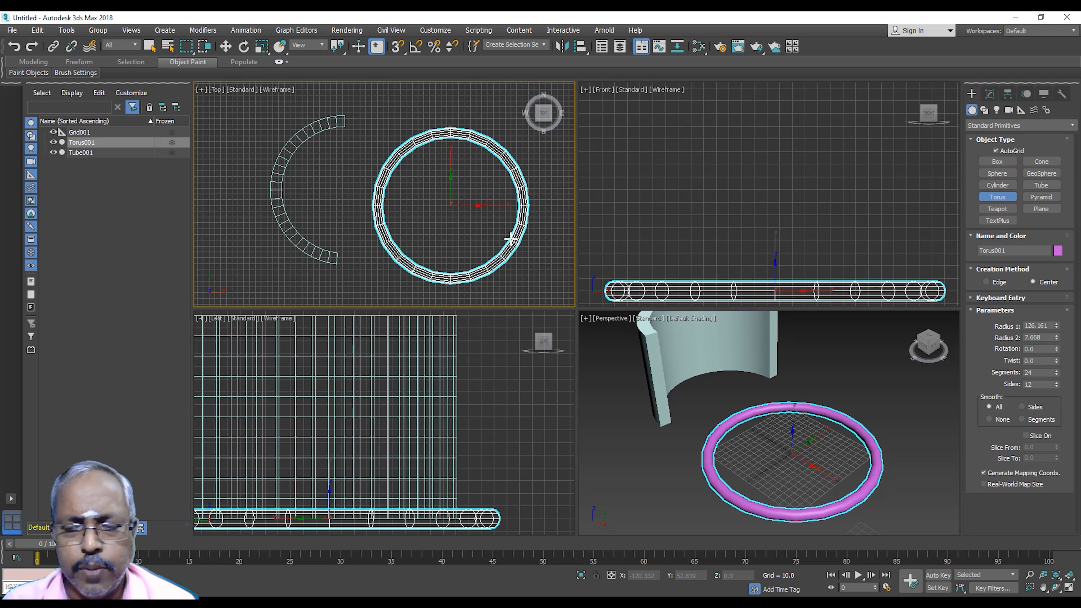
pyautogui.click(511, 241)
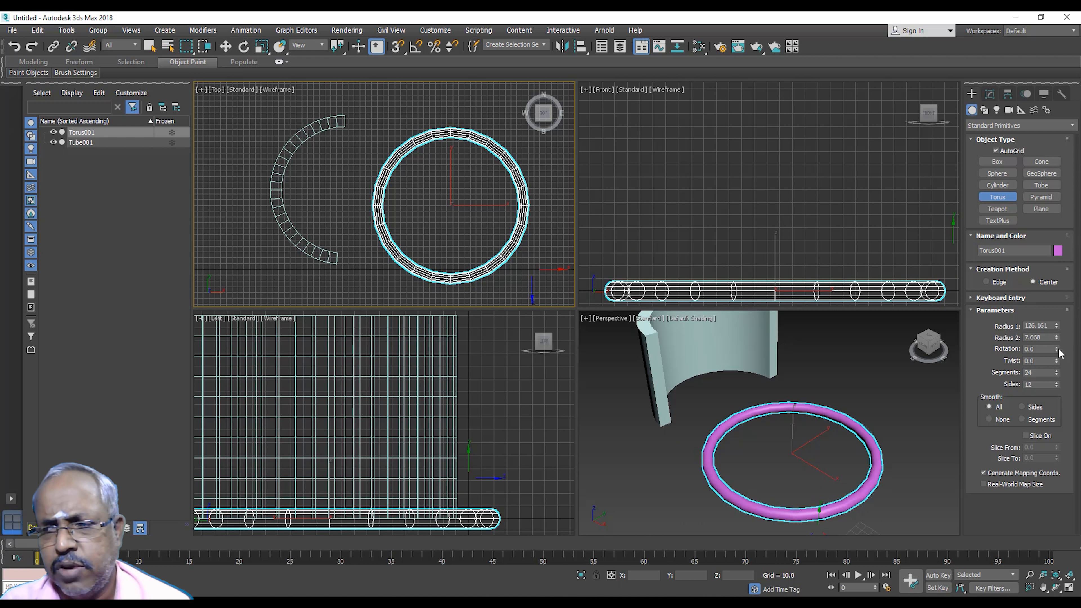
pyautogui.moveTo(1059, 352); pyautogui.dragTo(1064, 298)
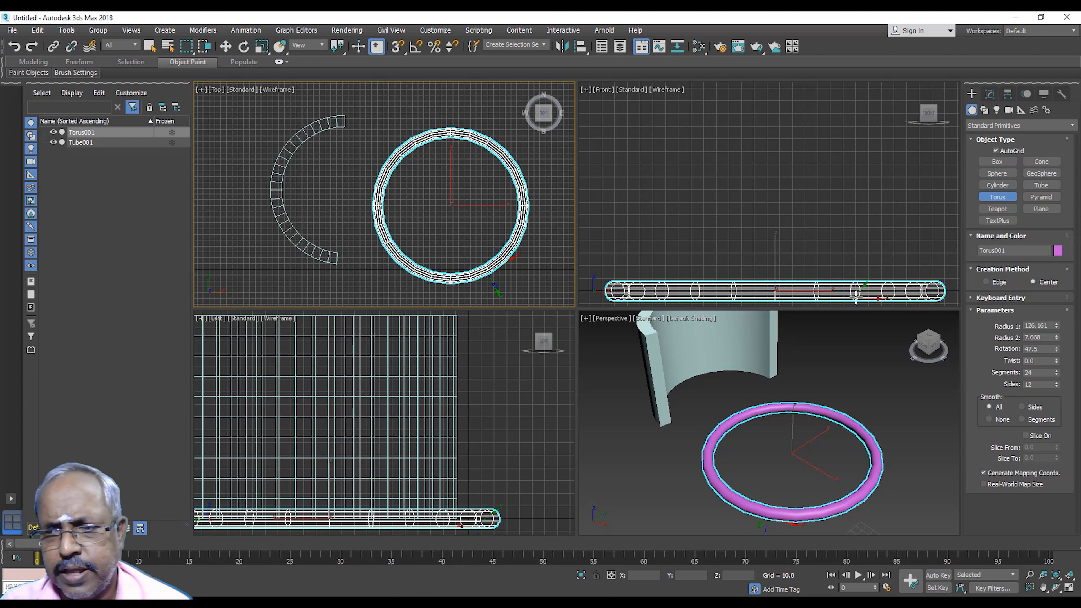
pyautogui.moveTo(1058, 362); pyautogui.dragTo(1066, 306)
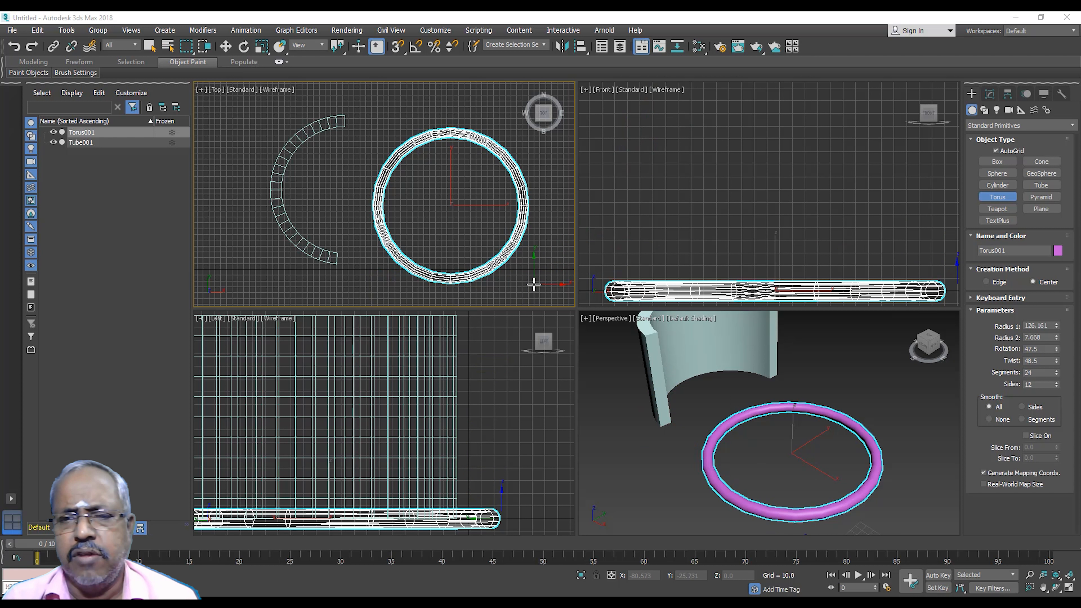
pyautogui.rightClick(537, 291)
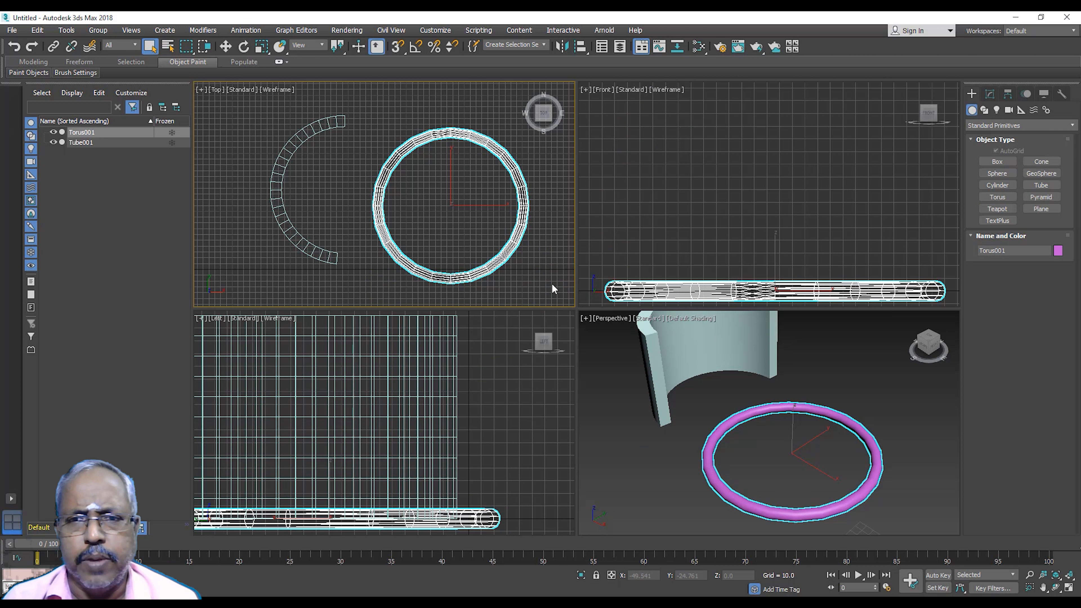
# Delete the torus and tube, and draw a pyramid about 124.1 wide, 139.6 deep and 155.2 high in the Top view.
pyautogui.moveTo(535, 271); pyautogui.dragTo(258, 161)
pyautogui.press('Delete')
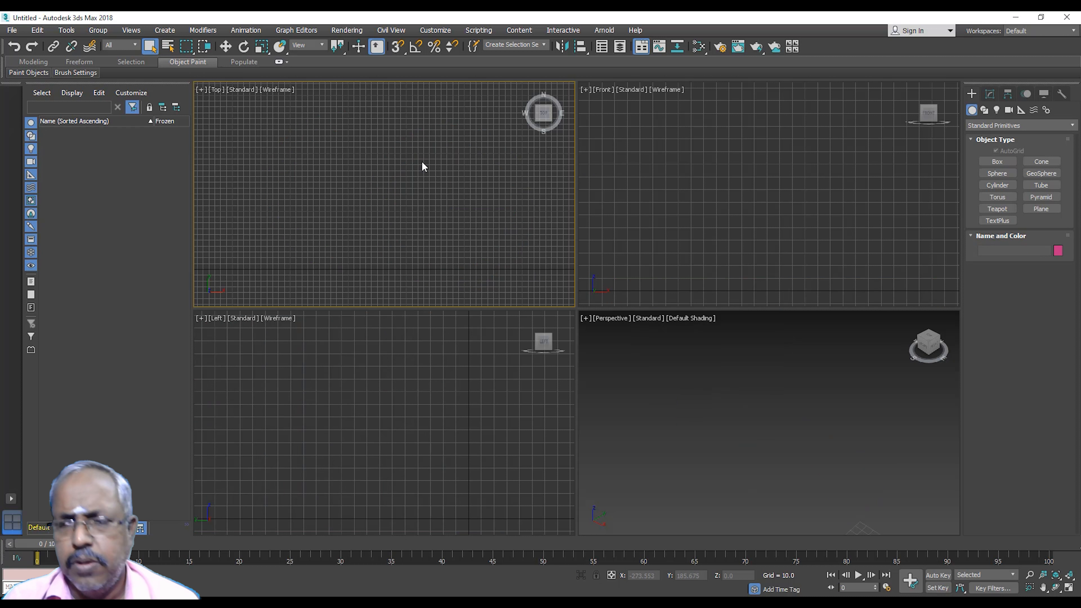
pyautogui.click(1042, 198)
pyautogui.moveTo(374, 206); pyautogui.dragTo(445, 286)
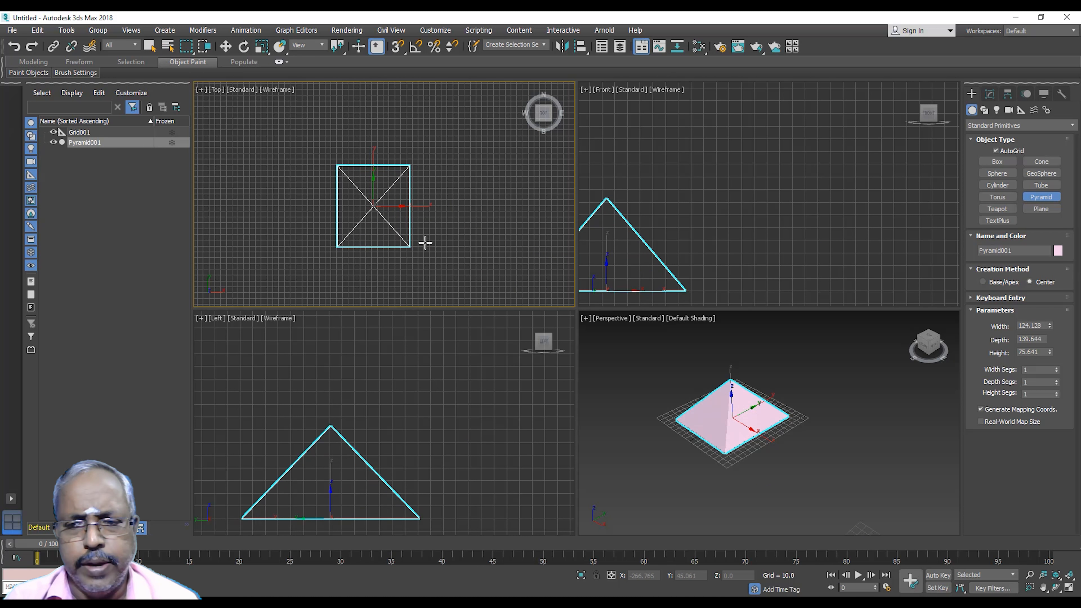
pyautogui.click(406, 194)
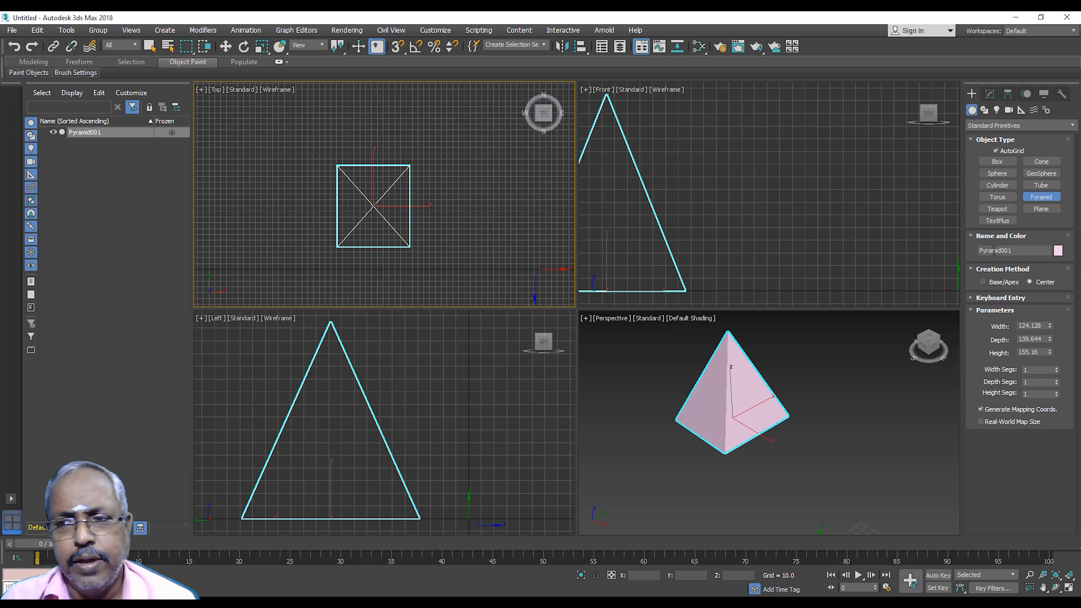
# Draw a teapot with a radius of about 101.6 beside the pyramid in the Top view.
pyautogui.click(1002, 209)
pyautogui.scroll(-2, 461, 228)
pyautogui.moveTo(312, 217); pyautogui.dragTo(334, 218)
pyautogui.scroll(-4, 663, 408)
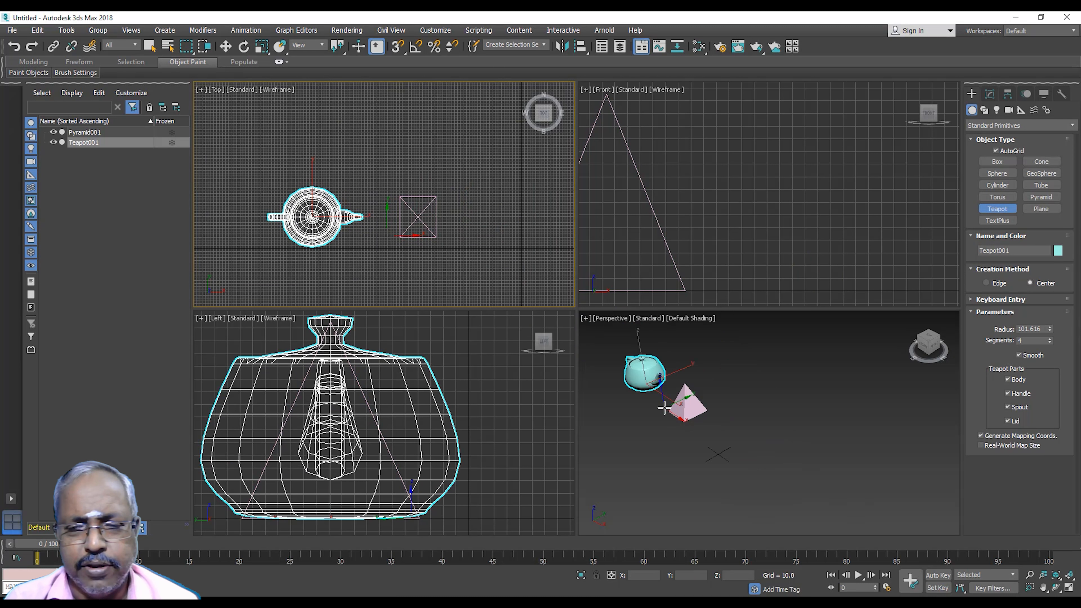
pyautogui.scroll(5, 592, 360)
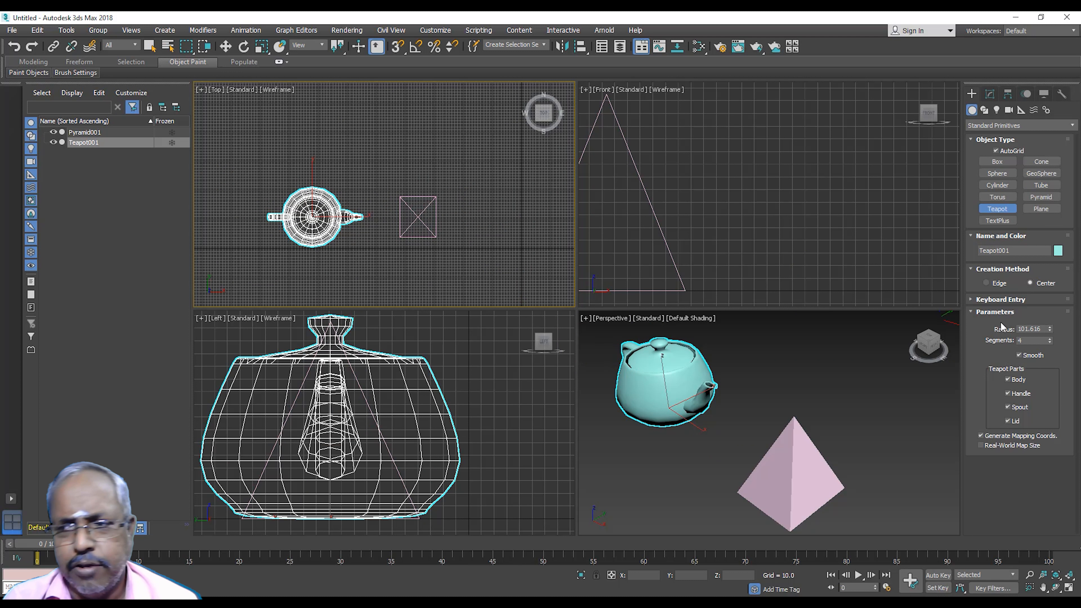
# Switch the teapot's body, handle, spout and lid off and back on one after another.
pyautogui.click(1020, 381)
pyautogui.click(1019, 380)
pyautogui.click(1021, 394)
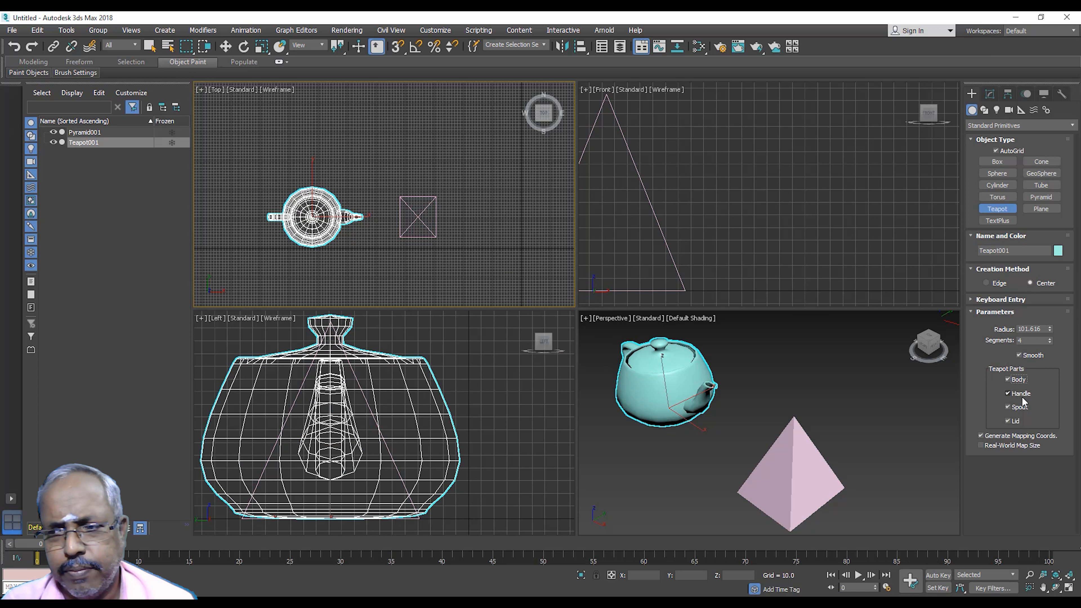
pyautogui.click(1022, 396)
pyautogui.click(1023, 411)
pyautogui.click(1023, 411)
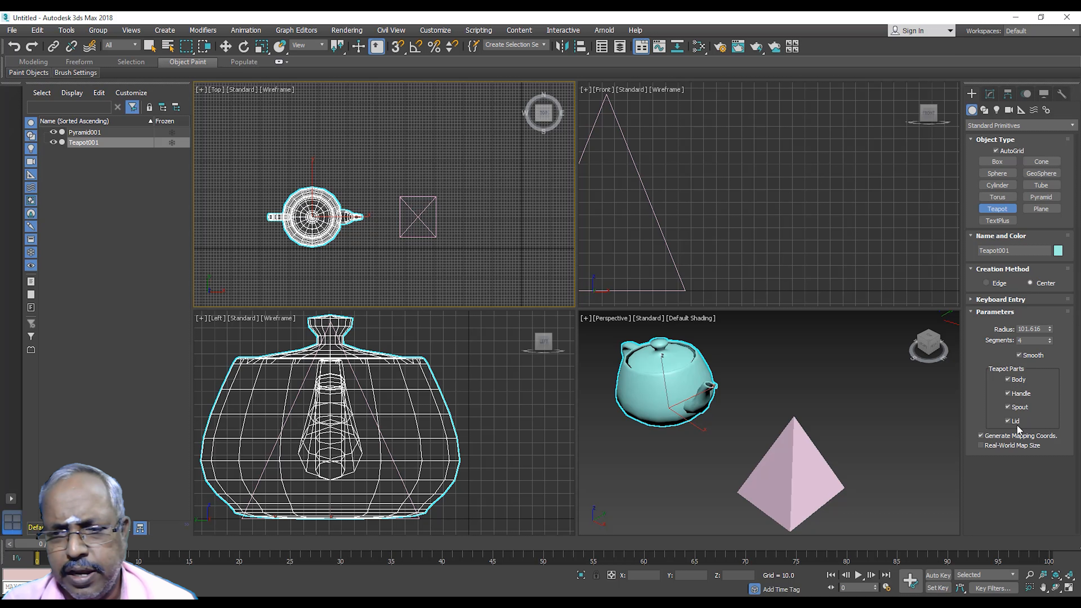
pyautogui.click(1007, 421)
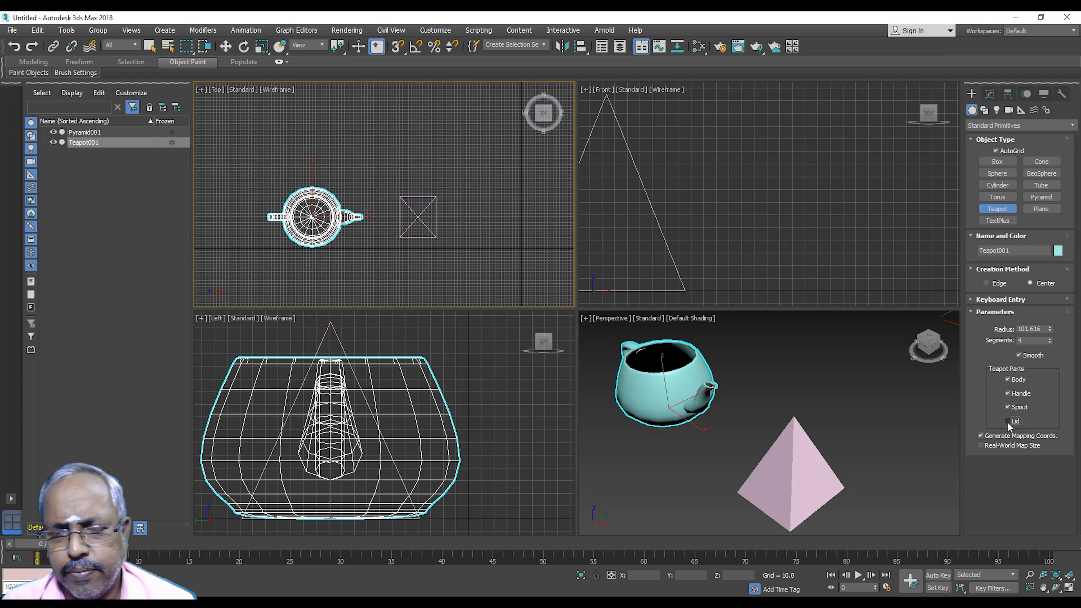
pyautogui.click(1008, 422)
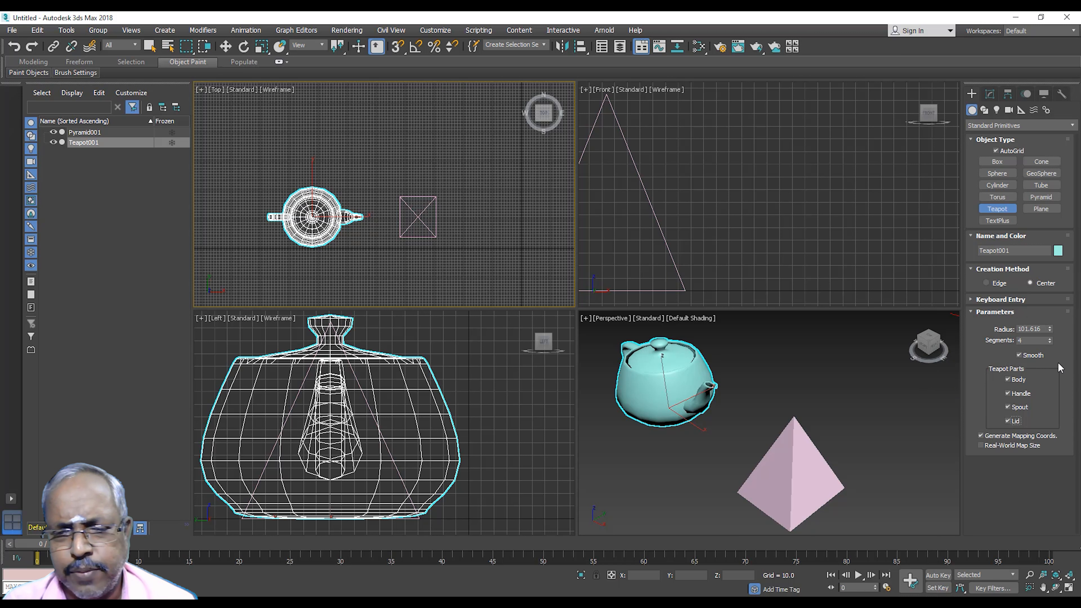
pyautogui.rightClick(500, 257)
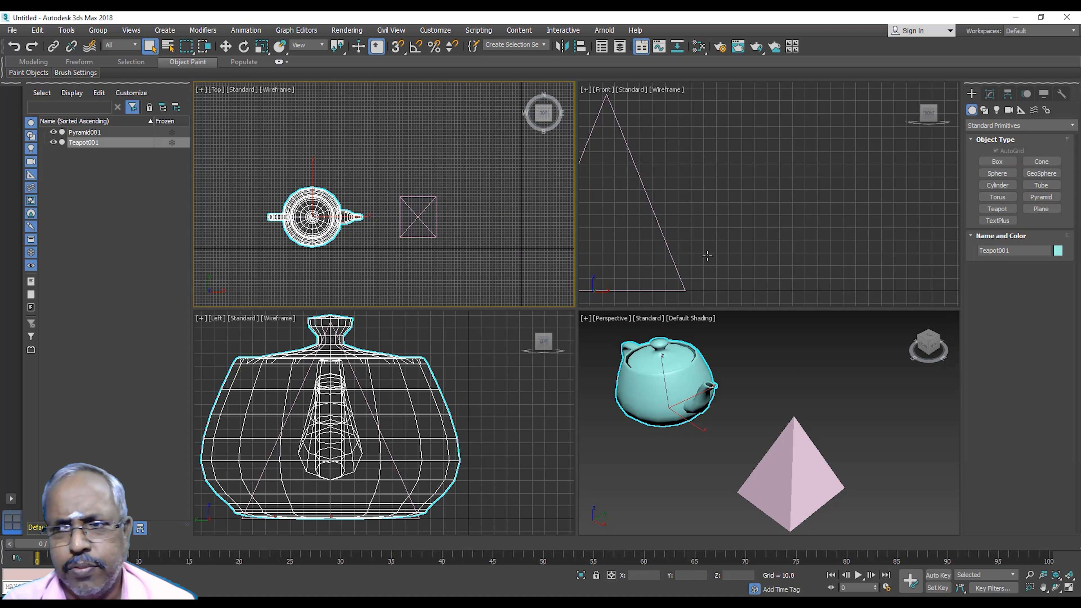
# Draw a rectangular plane around the pyramid in the Top view and delete it again.
pyautogui.click(1050, 209)
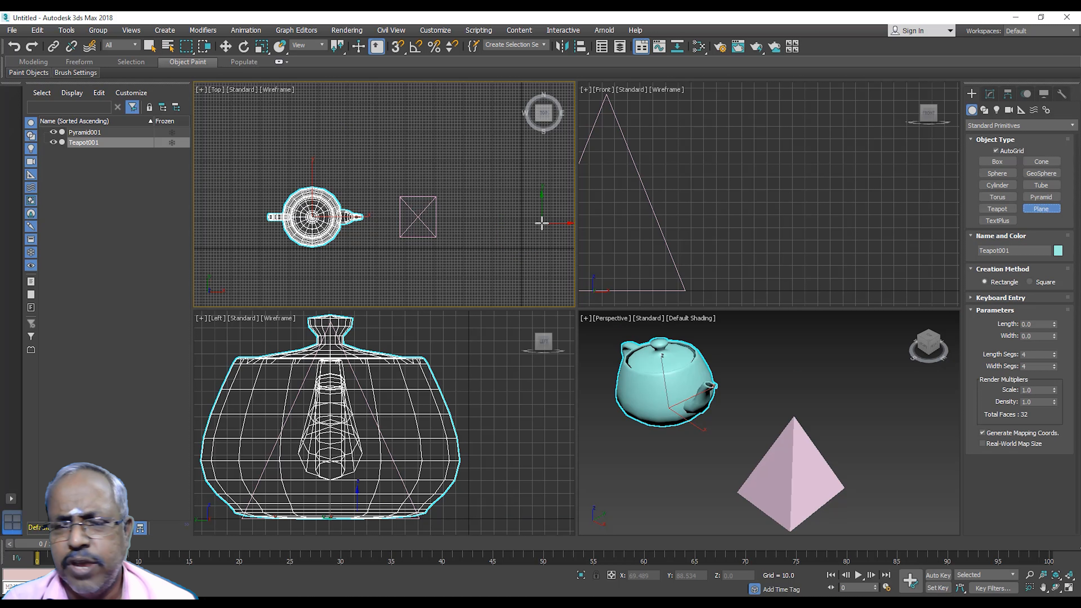
pyautogui.moveTo(367, 158); pyautogui.dragTo(488, 251)
pyautogui.click(475, 211)
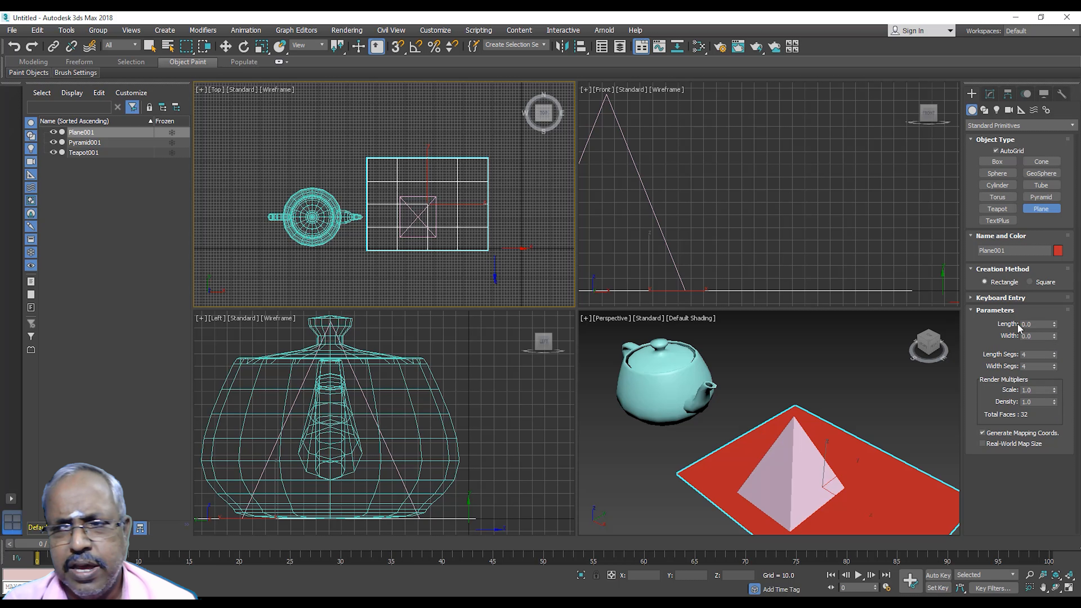
pyautogui.rightClick(528, 249)
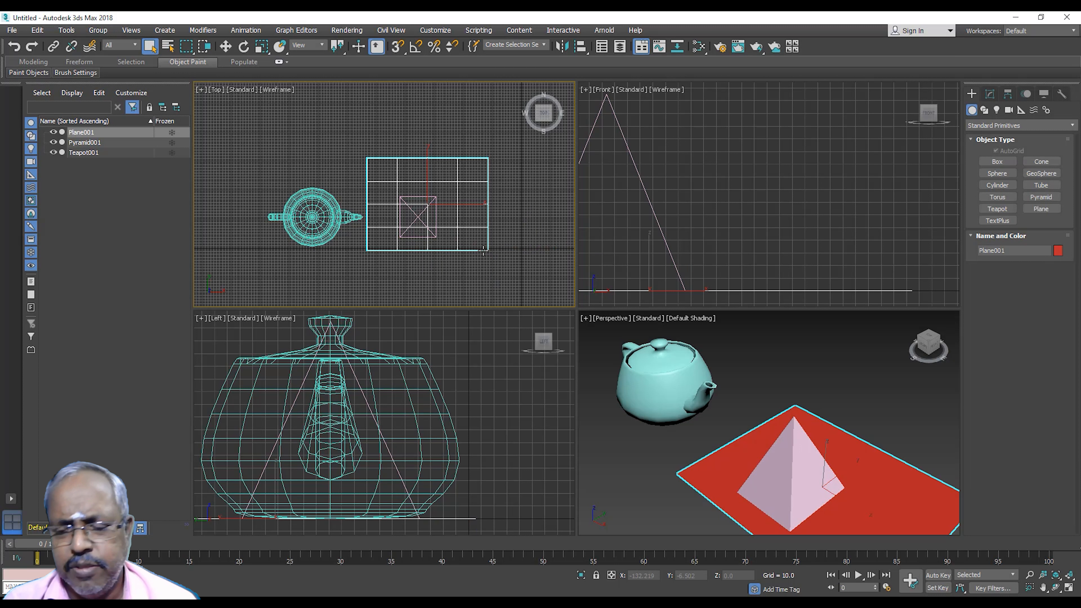
pyautogui.press('Delete')
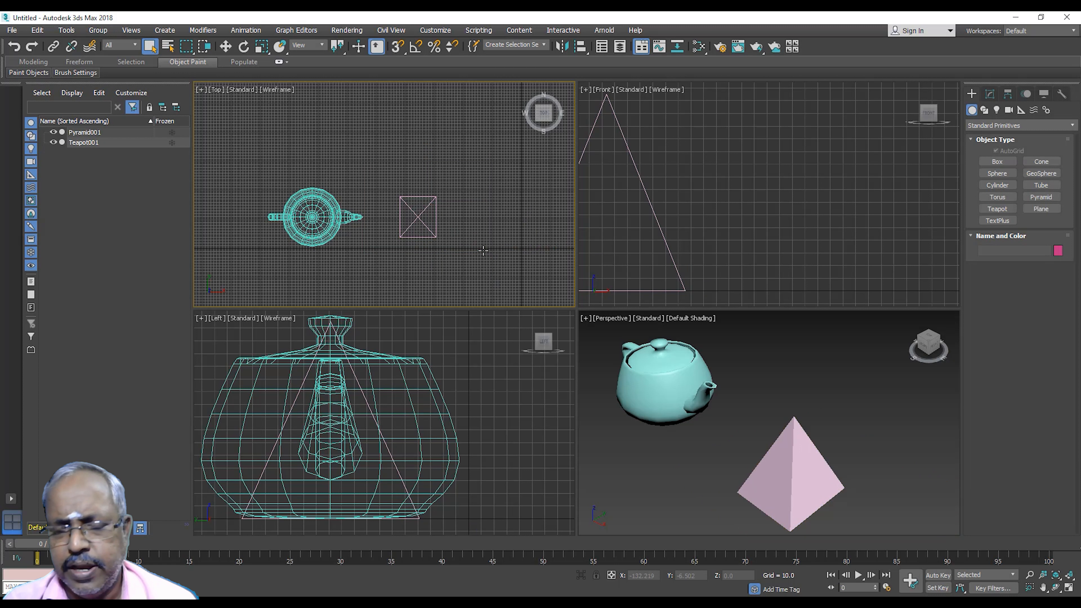
# Place a TextPlus object reading "Welcome" beside the pyramid in the Top view.
pyautogui.click(998, 221)
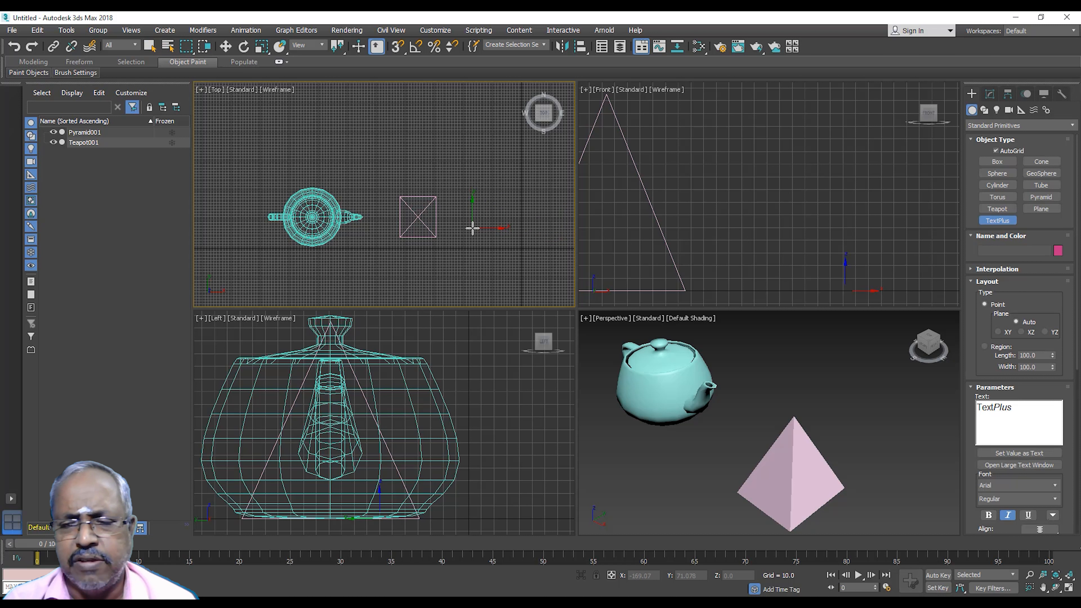
pyautogui.doubleClick(1026, 413)
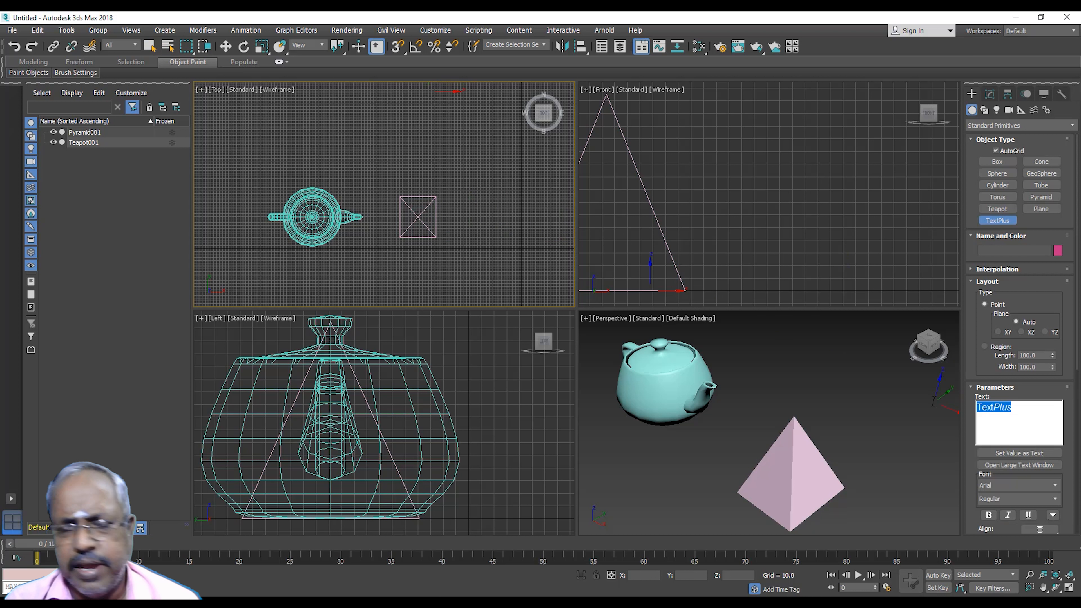
pyautogui.write('Welcome')
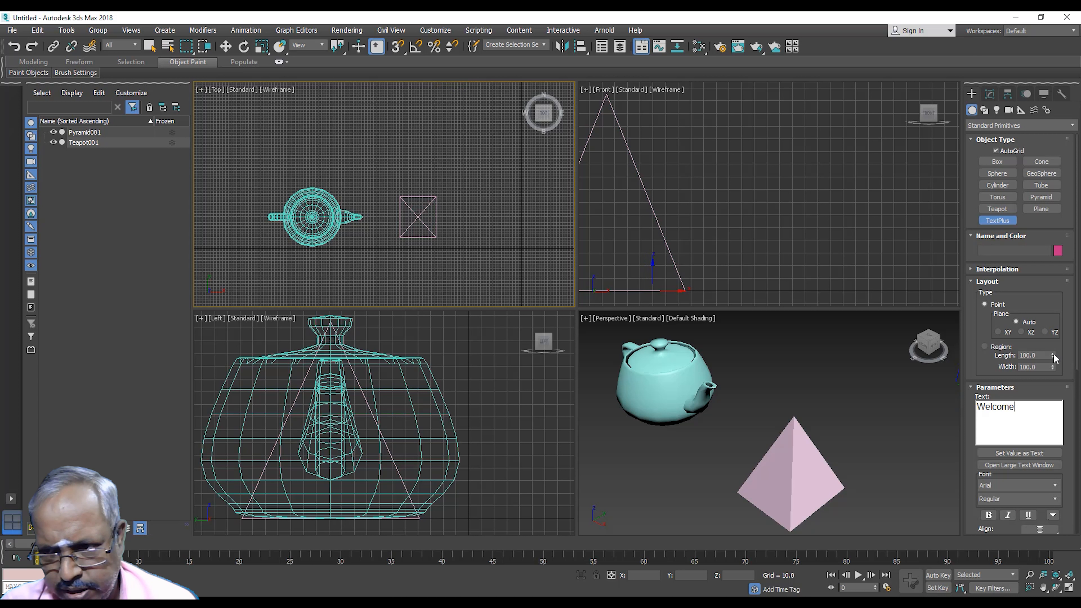
pyautogui.click(453, 221)
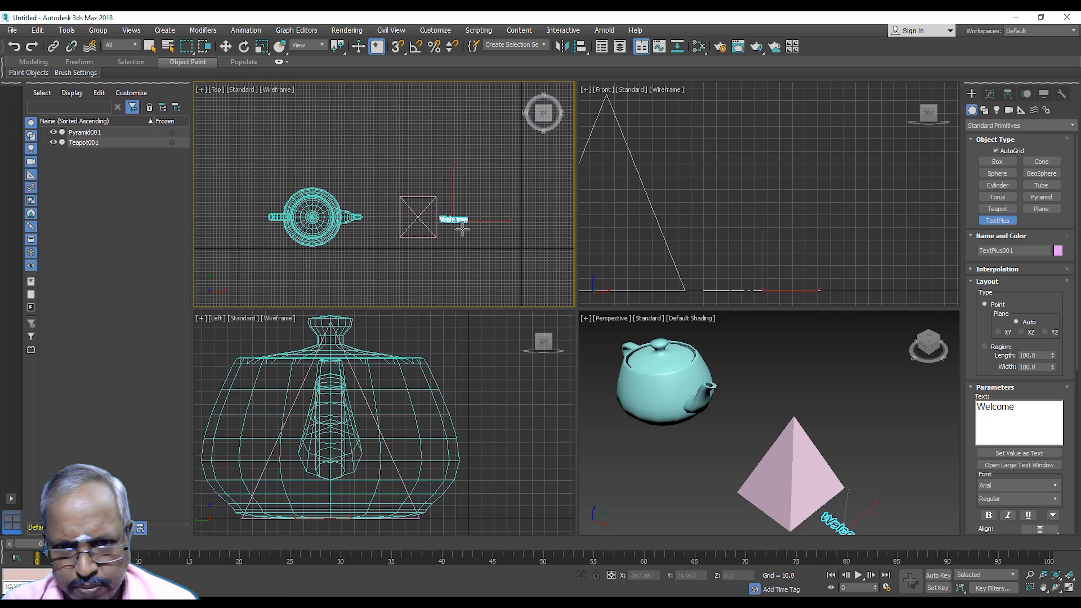
pyautogui.scroll(10, 460, 227)
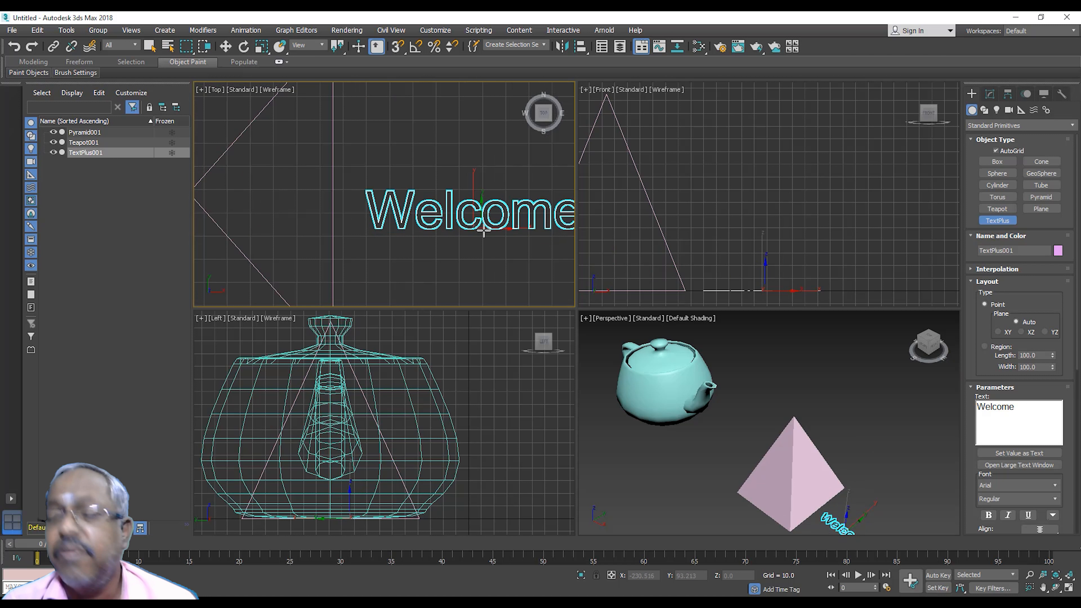
pyautogui.click(1056, 486)
pyautogui.click(1058, 488)
pyautogui.click(1054, 500)
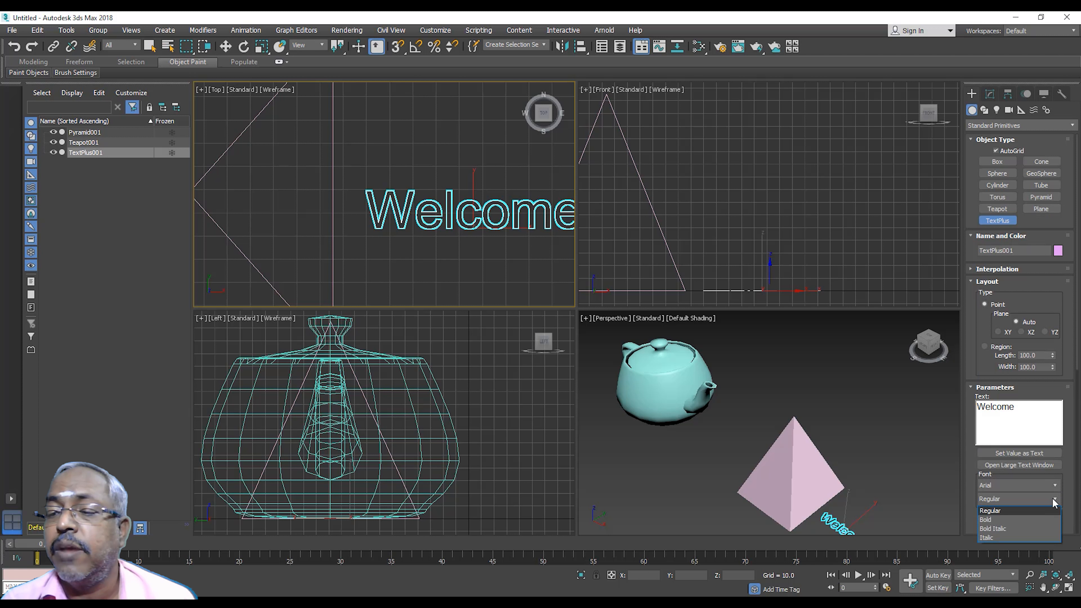
pyautogui.click(1055, 501)
# Extrude the Welcome text by about 5.19 and apply a bevel to it.
pyautogui.moveTo(1072, 483); pyautogui.dragTo(1069, 446)
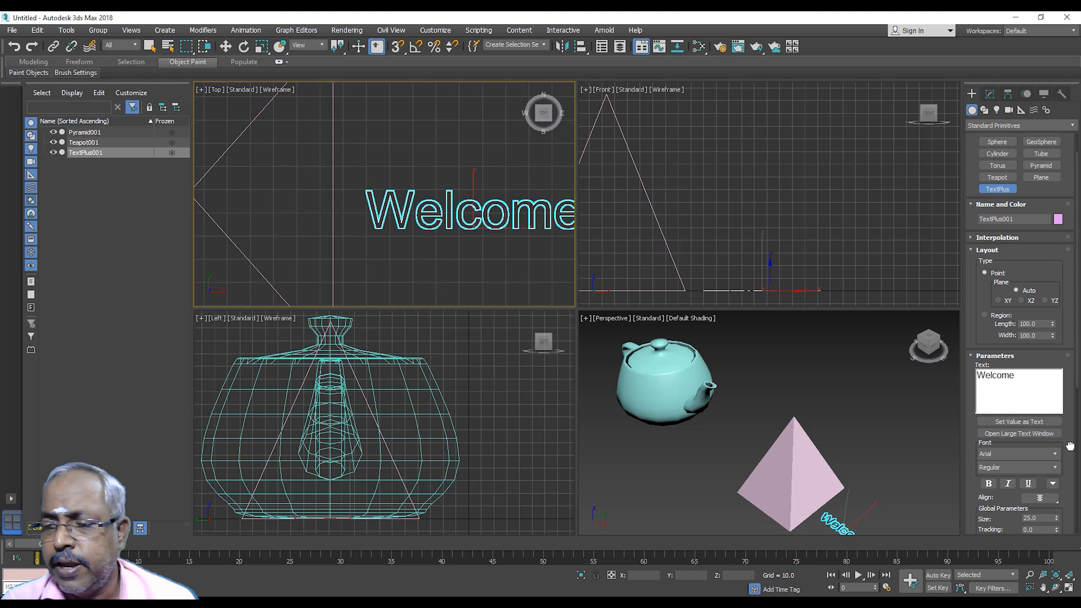
pyautogui.moveTo(1070, 446); pyautogui.dragTo(1075, 272)
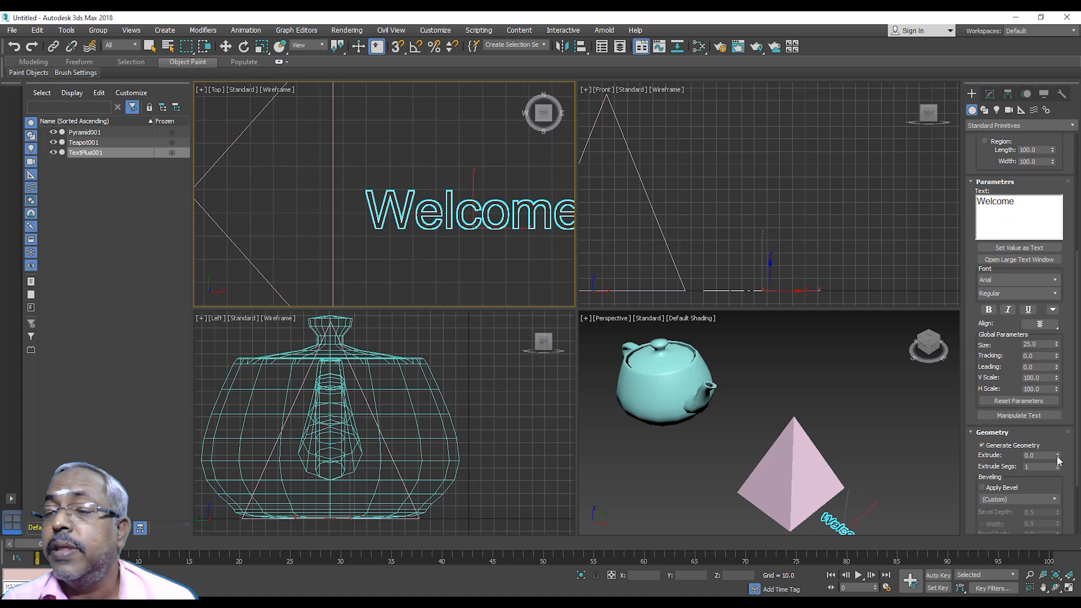
pyautogui.moveTo(1059, 456); pyautogui.dragTo(1066, 164)
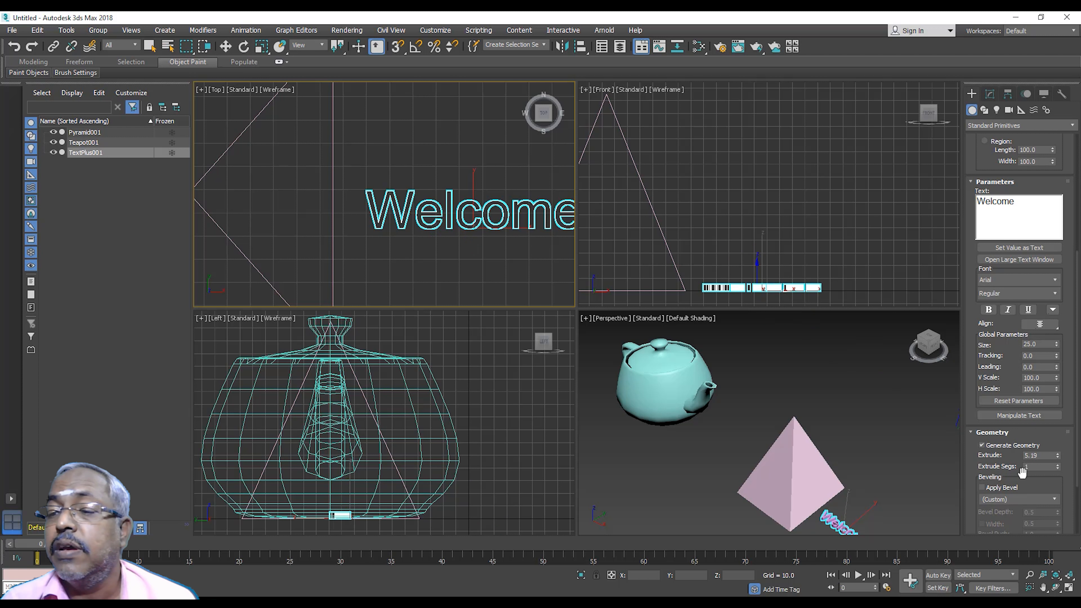
pyautogui.click(983, 488)
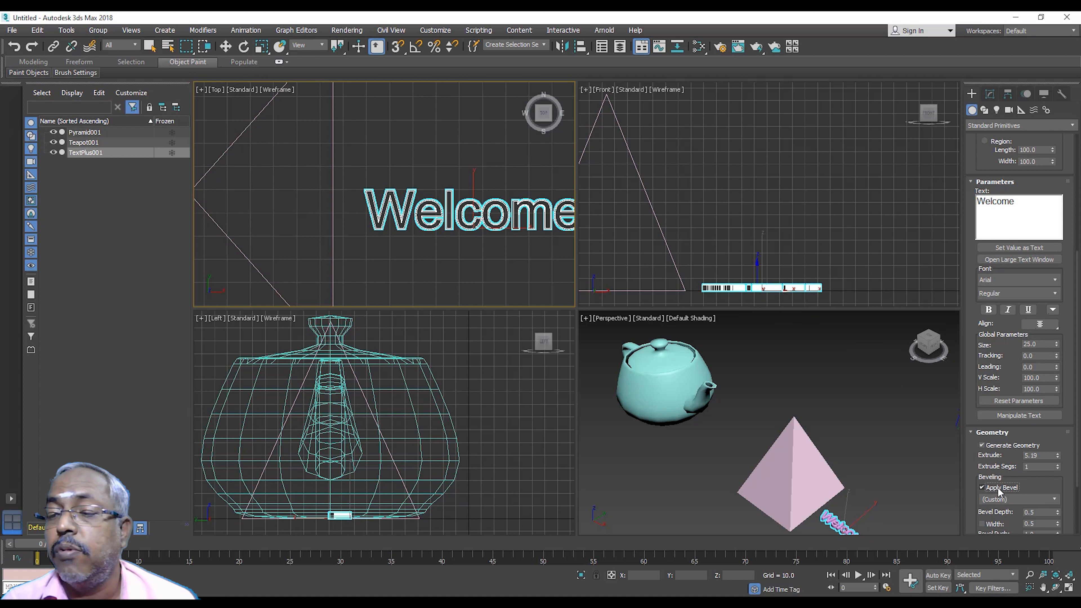
# Set the Welcome text's bevel depth to about 1.36, width to 0.42, bevel push to 0.1 and outline offset to -0.31.
pyautogui.click(823, 469)
pyautogui.scroll(3, 825, 468)
pyautogui.scroll(3, 825, 468)
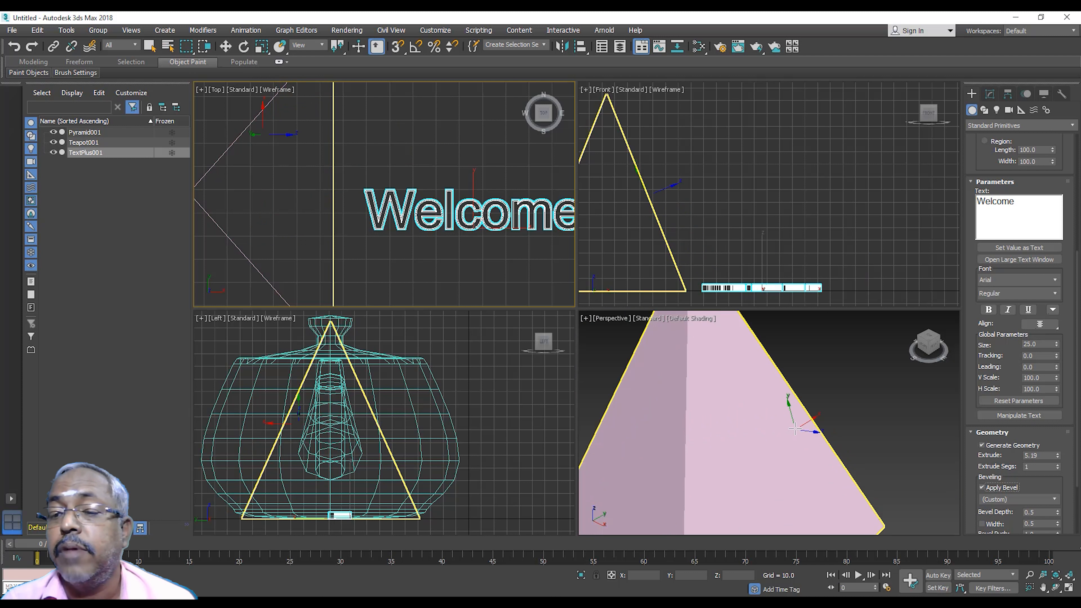
pyautogui.scroll(-8, 825, 472)
pyautogui.scroll(4, 825, 496)
pyautogui.scroll(5, 825, 496)
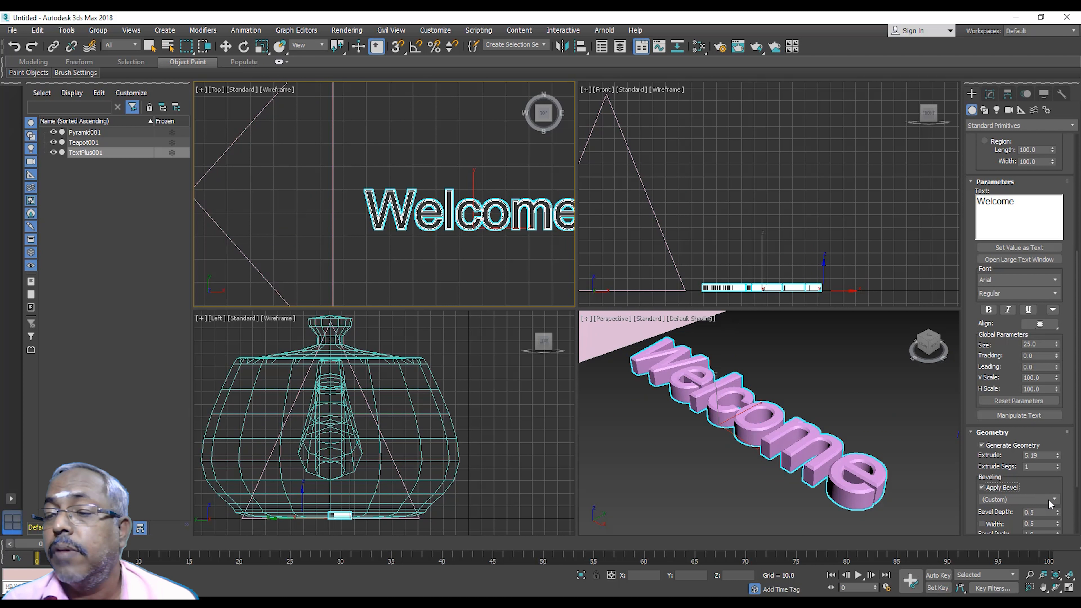
pyautogui.moveTo(1058, 512); pyautogui.dragTo(1059, 462)
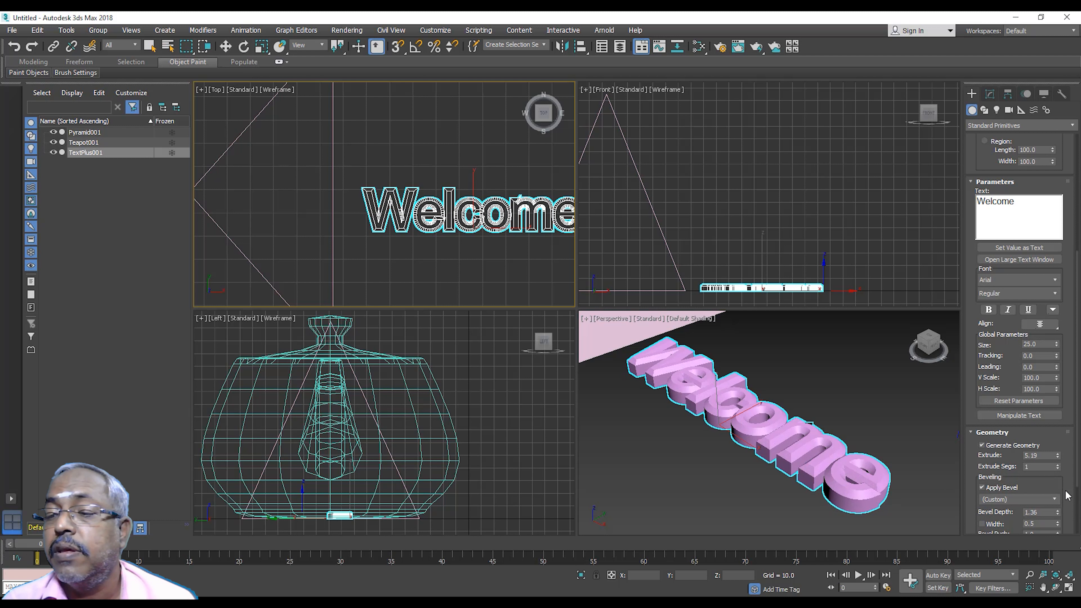
pyautogui.moveTo(1058, 524)
pyautogui.mouseDown()
pyautogui.moveTo(1059, 514)
pyautogui.moveTo(1062, 525)
pyautogui.mouseUp()
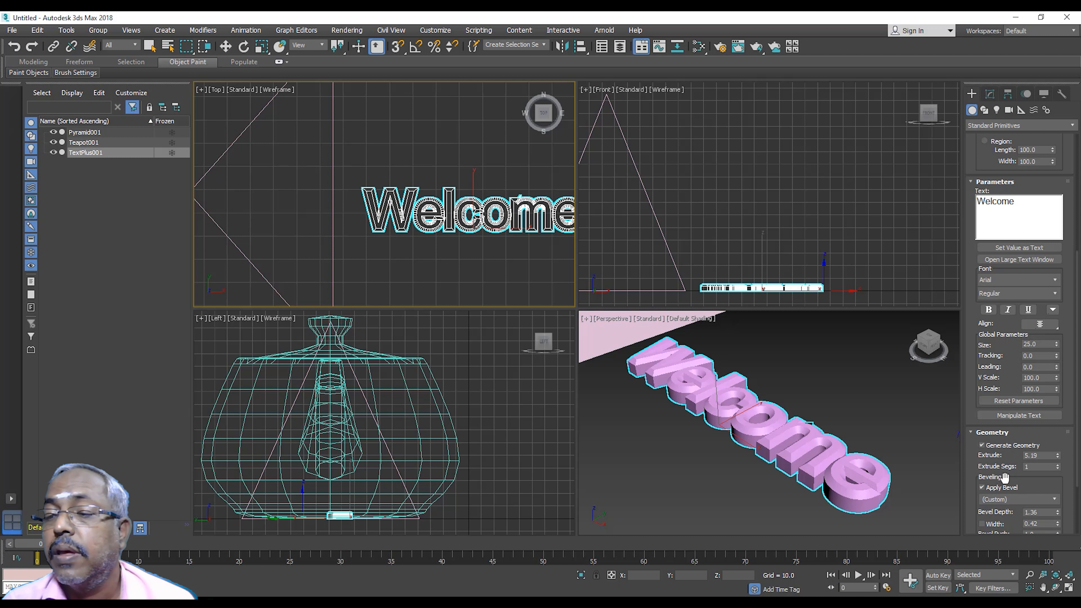
pyautogui.scroll(-3, 1035, 486)
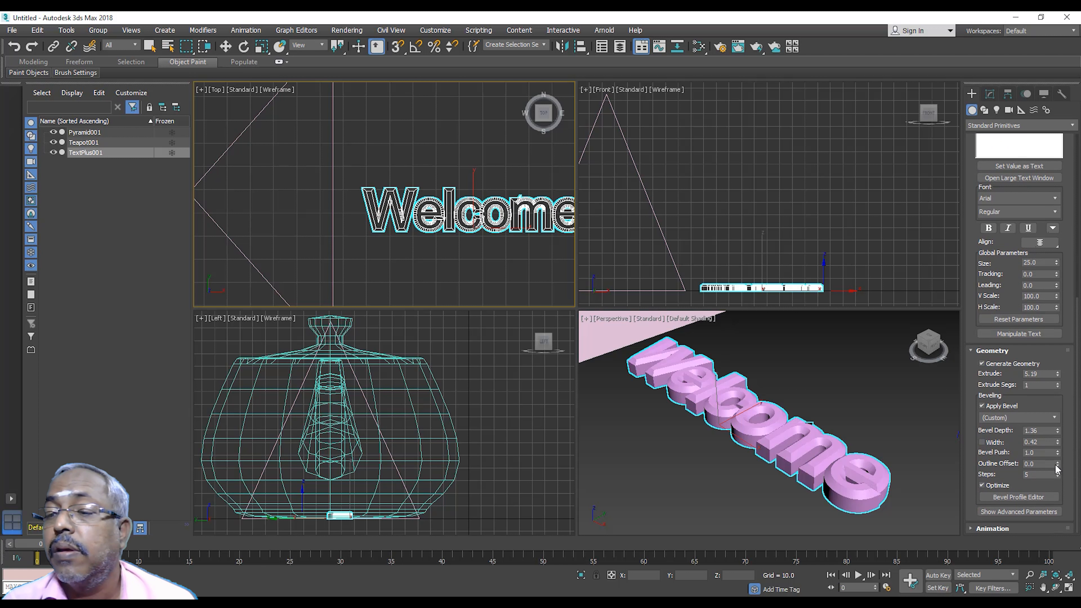
pyautogui.moveTo(1058, 453); pyautogui.dragTo(1068, 478)
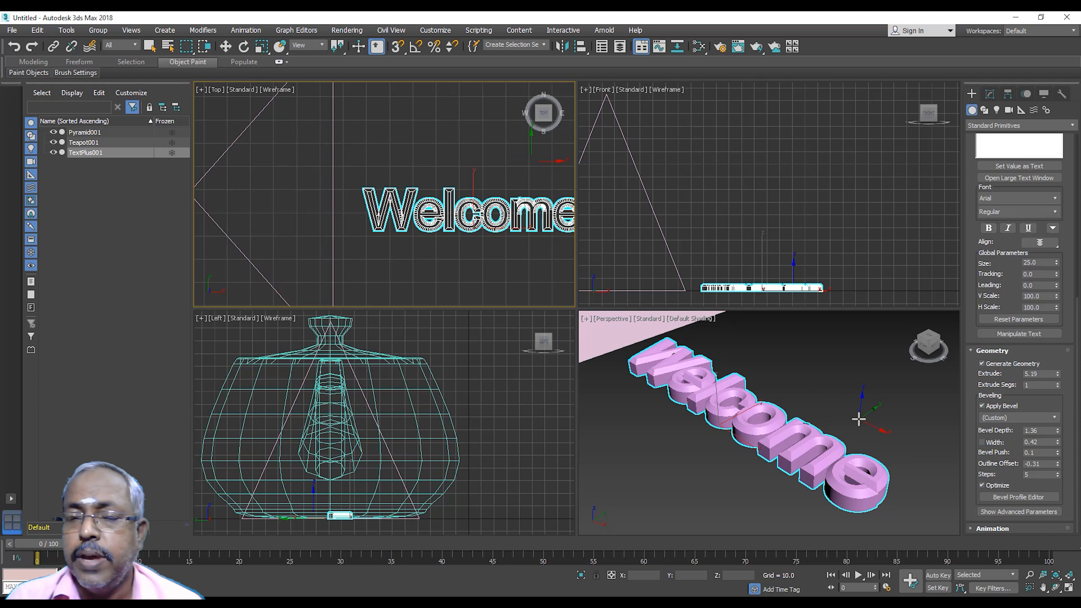
# Place a second TextPlus object with the default text just below the Welcome text in the Top view.
pyautogui.click(461, 269)
pyautogui.rightClick(462, 270)
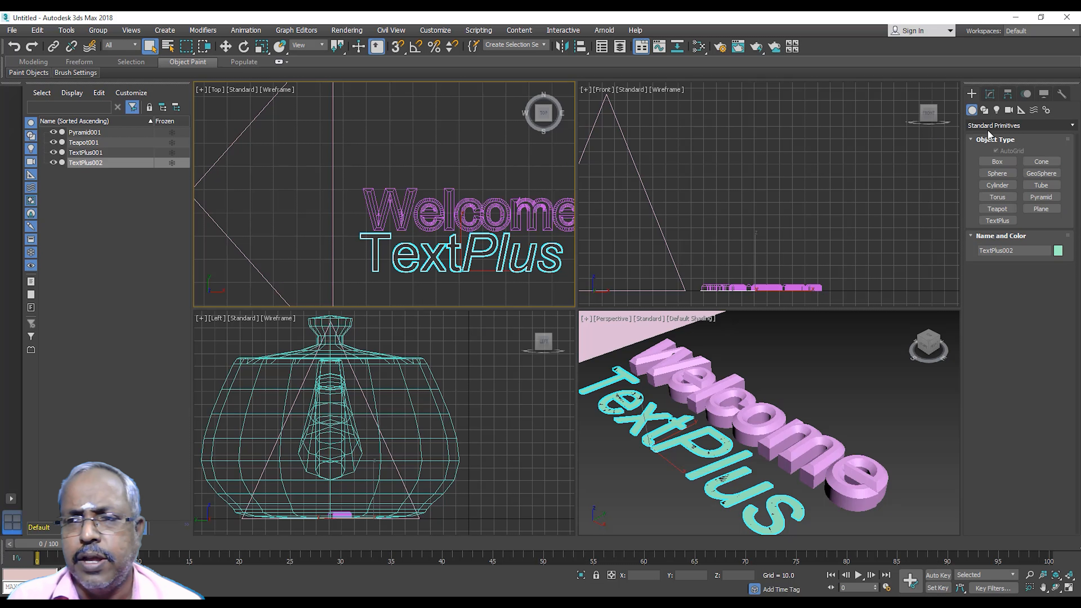
# Minimize the program window to return to the desktop.
pyautogui.click(994, 126)
pyautogui.click(994, 125)
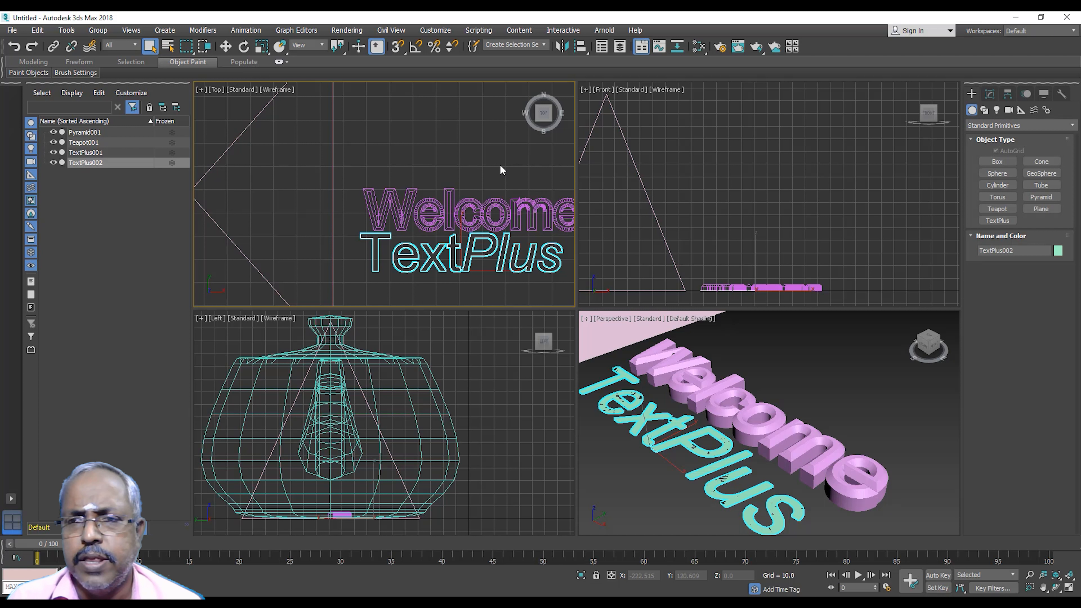
pyautogui.click(1017, 18)
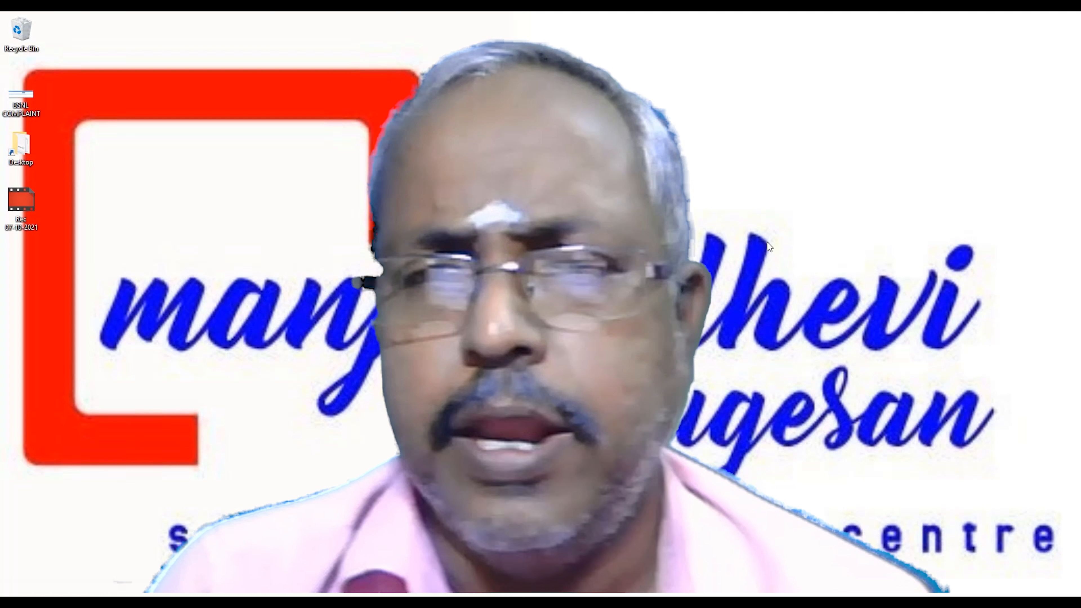